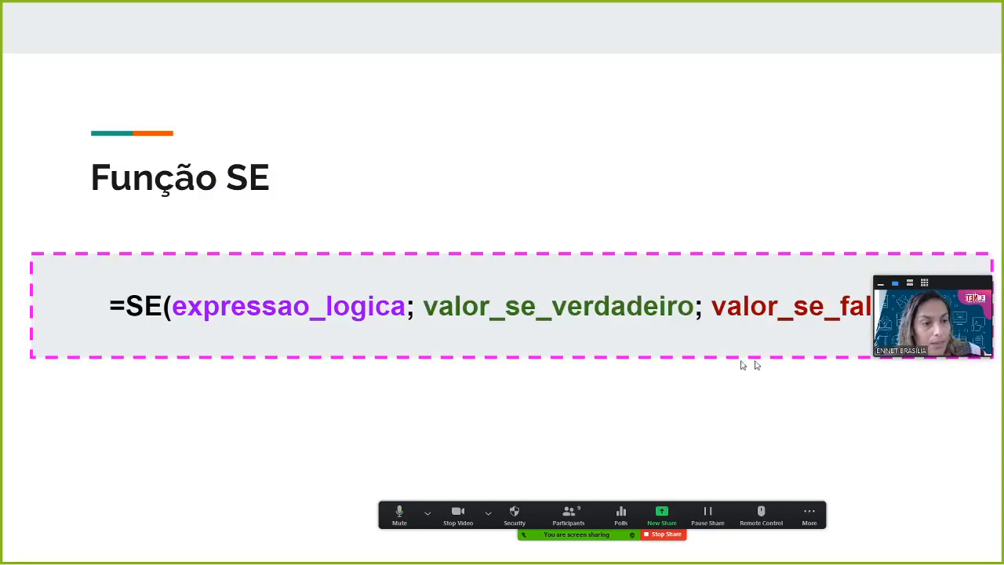
Step: View the SE function syntax slide and the spreadsheet example slide after it, and exit the slideshow
left_click_drag(963, 287, 963, 72)
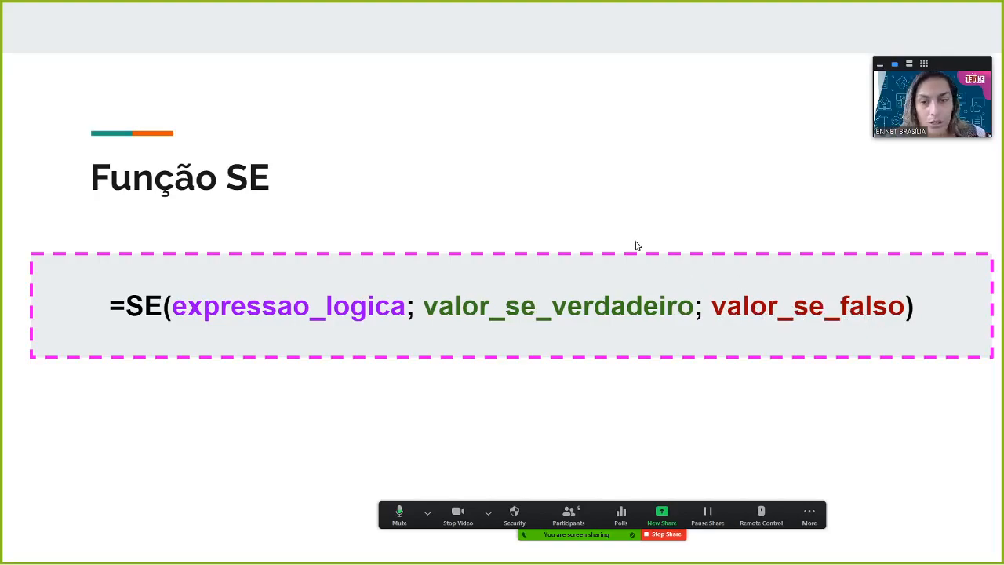
key("Right")
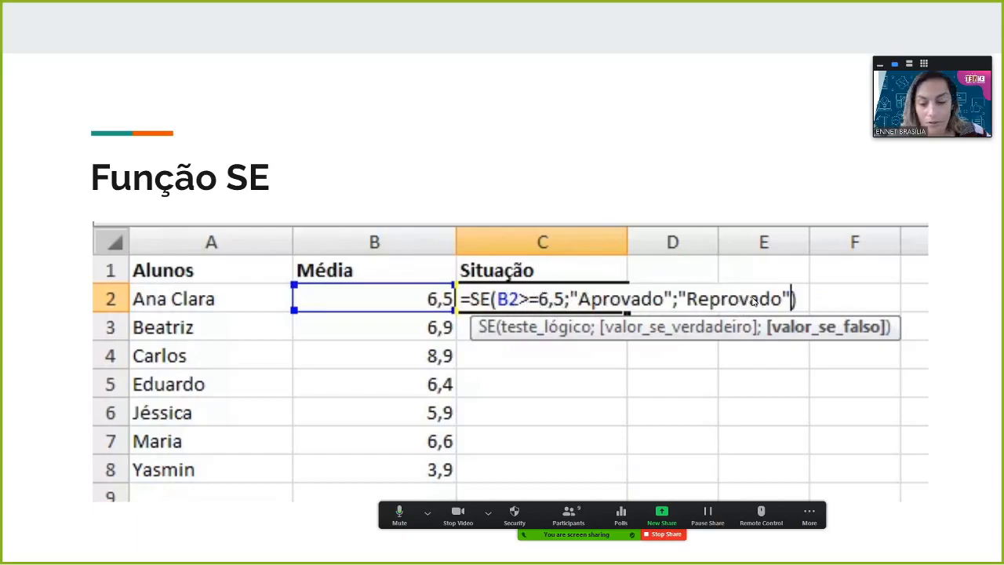
key("Escape")
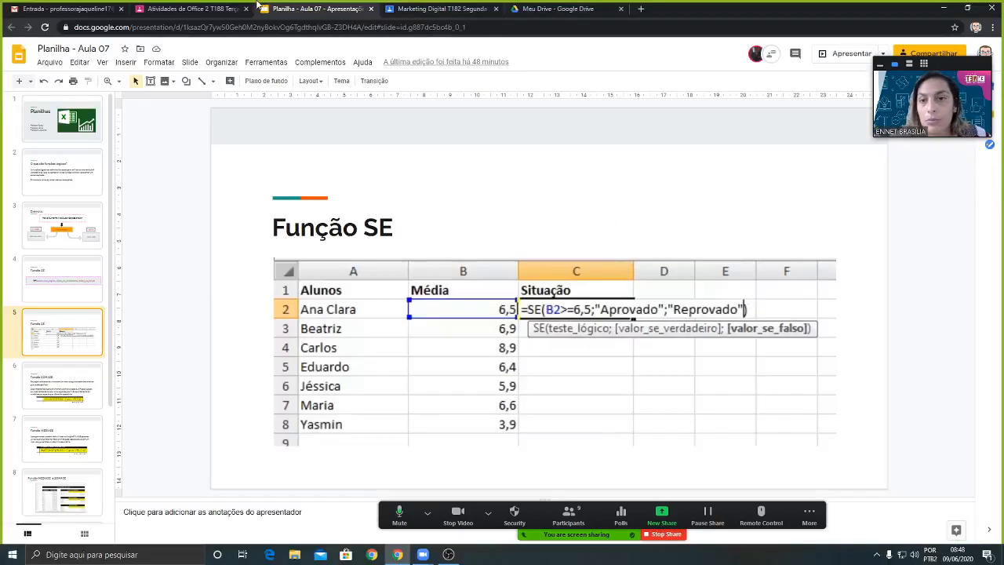
Step: Switch to Google Drive and create a blank Google Sheets spreadsheet
left_click(570, 13)
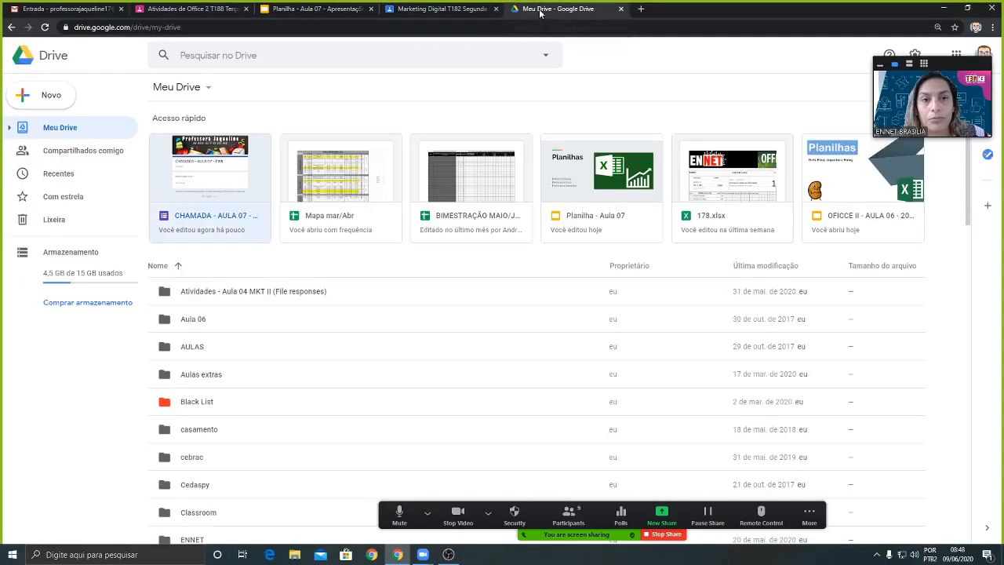
left_click(72, 94)
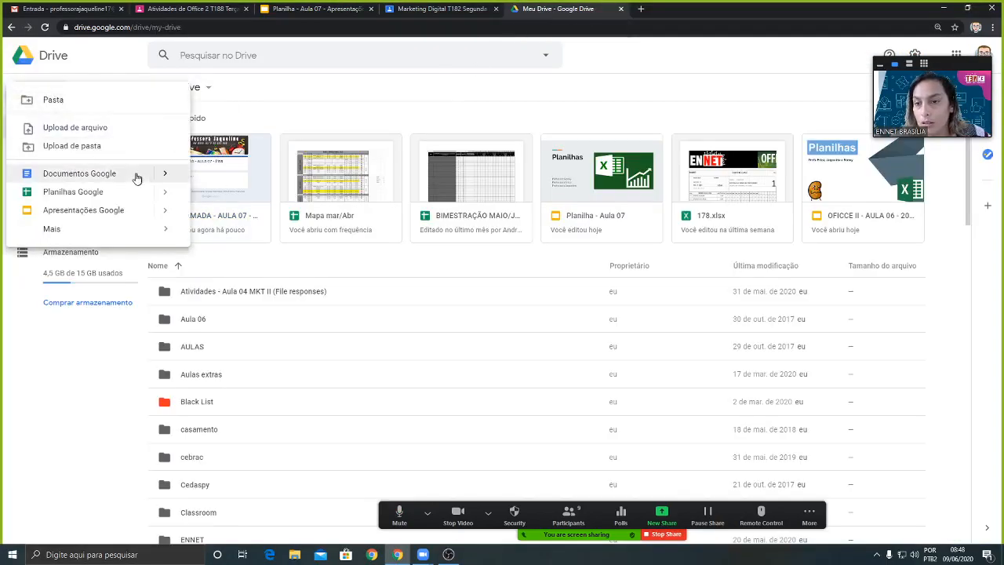
left_click(101, 193)
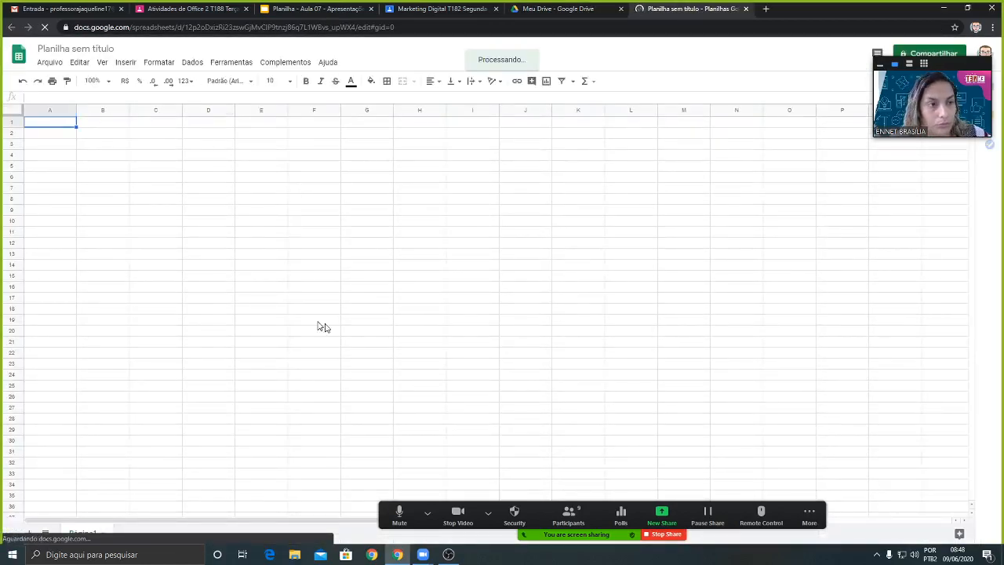
Step: Enter the title NOTAS in cell F6
left_click(303, 182)
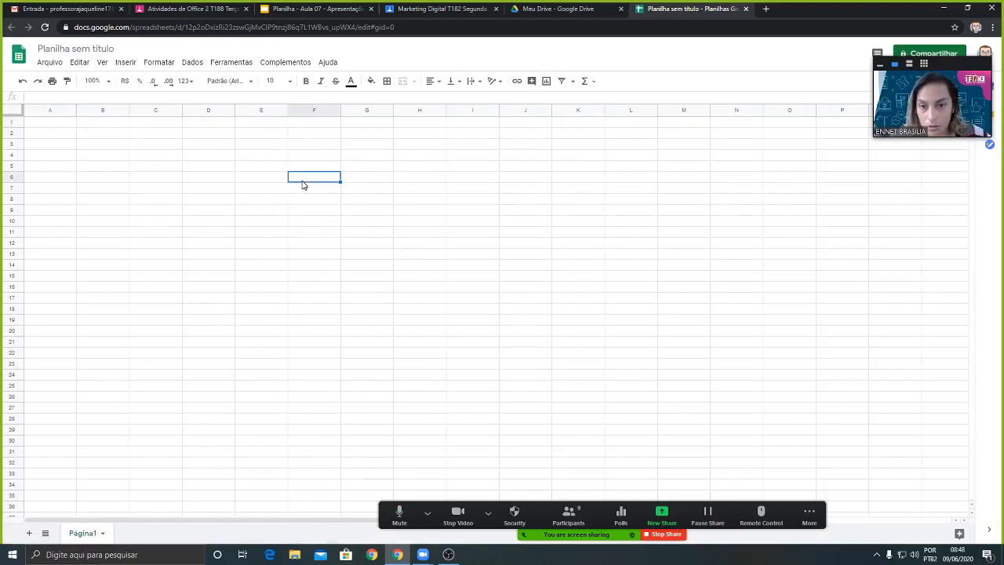
type("n")
key("BackSpace")
type("NOTAS")
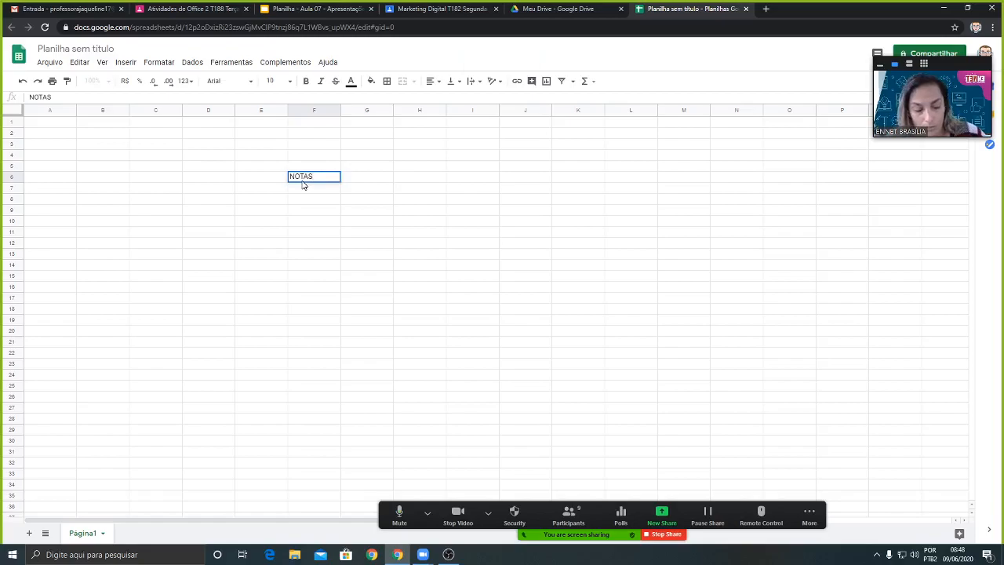
Step: Enter the headers ALUNO, N1, N2, N3, N4 and MEDIA across row 8, from E8 to J8
key("Left")
key("Down")
key("Down")
type("A")
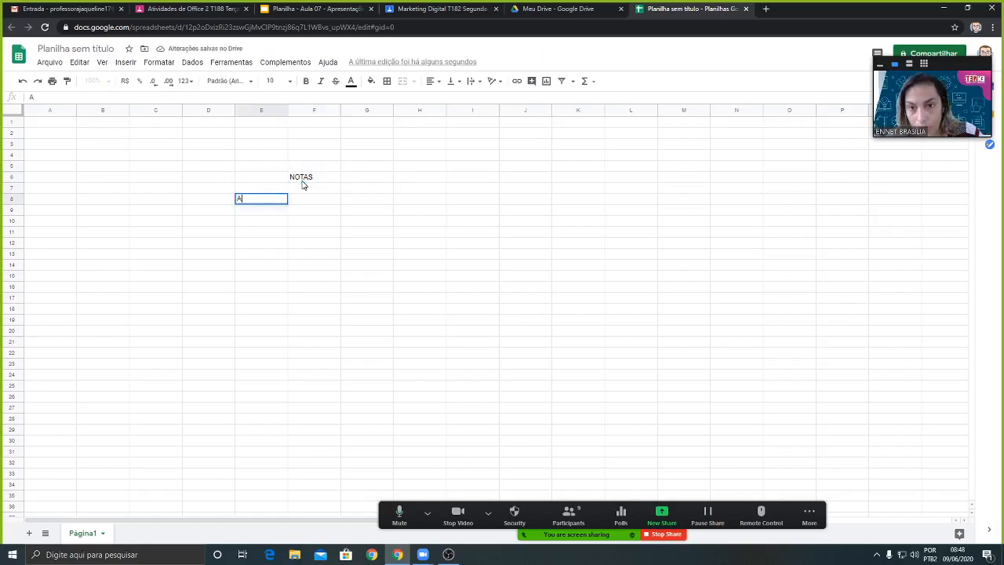
type("LUNO")
key("Right")
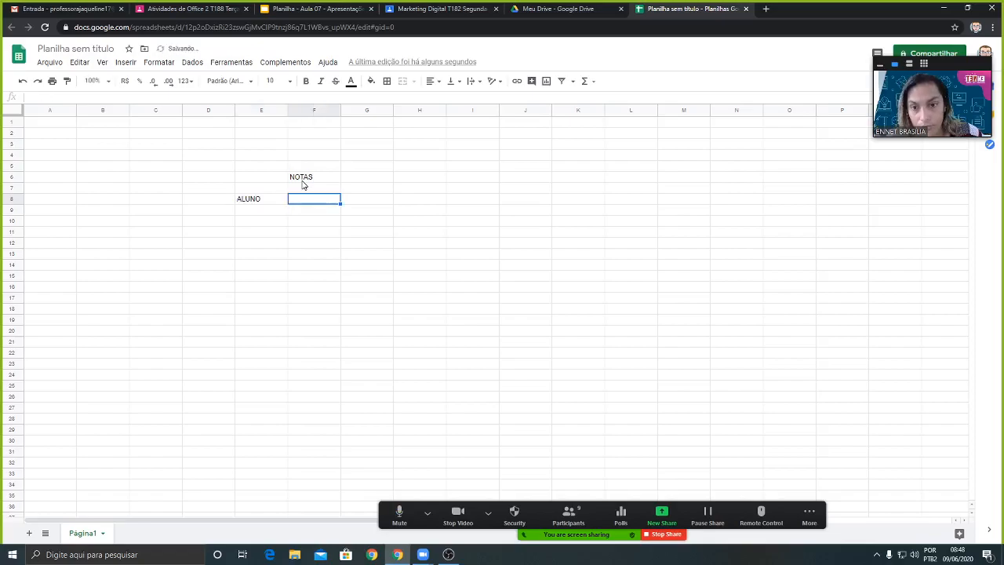
type("N1")
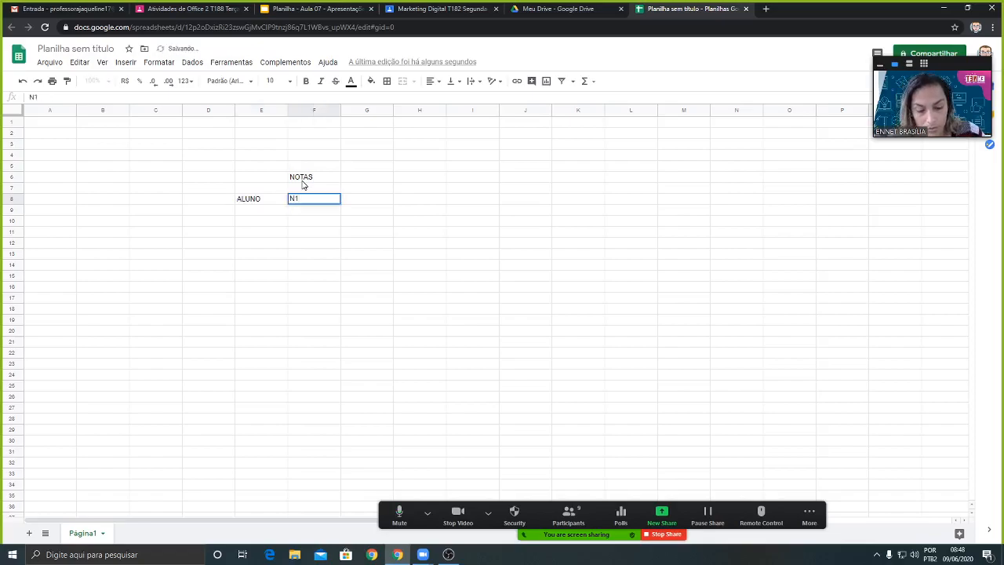
key("Right")
type("N")
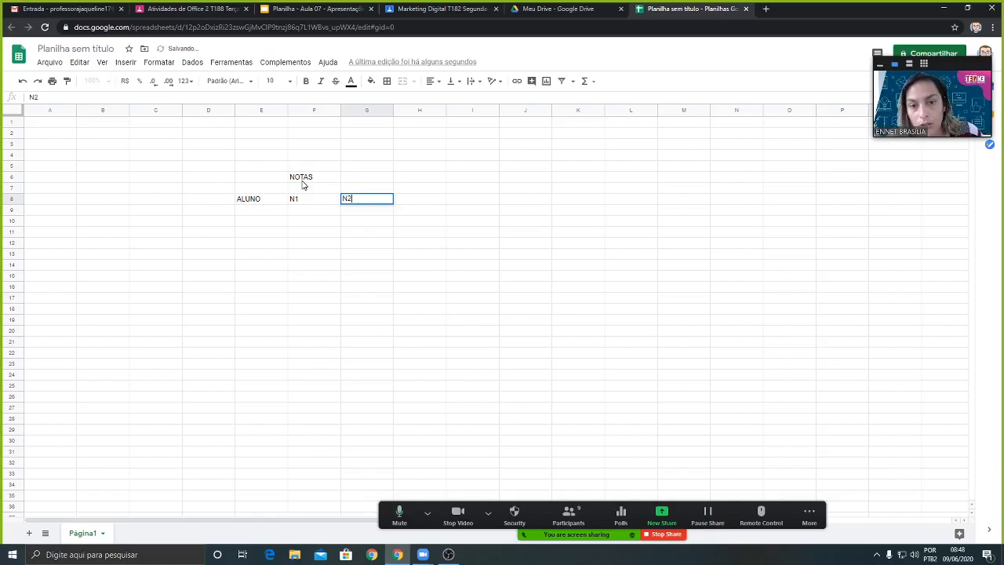
key("Right")
type("N3")
key("Right")
type("N")
key("Right")
type("MEDIA")
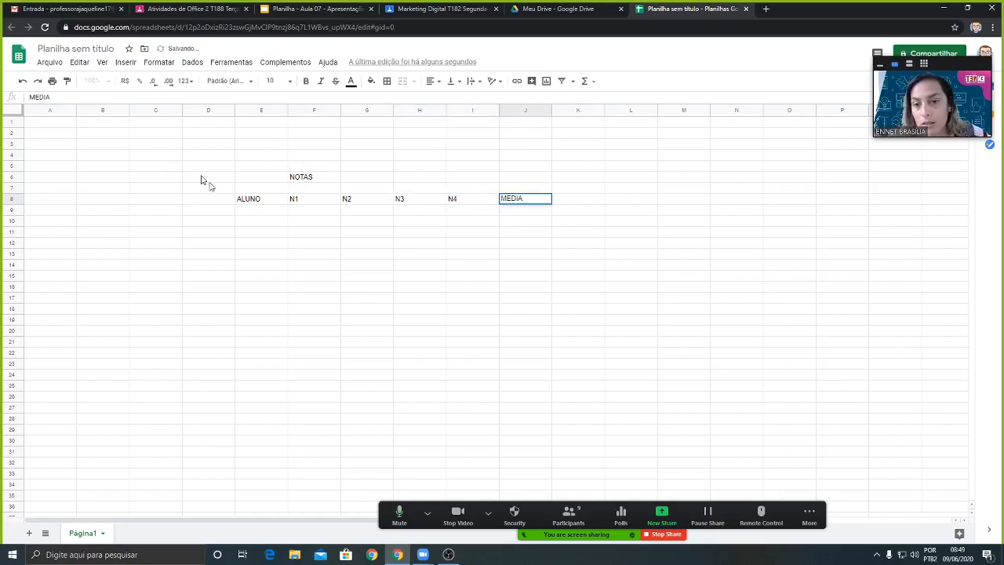
Step: Fill in the first names of four students under ALUNO in cells E9 to E12
left_click(266, 210)
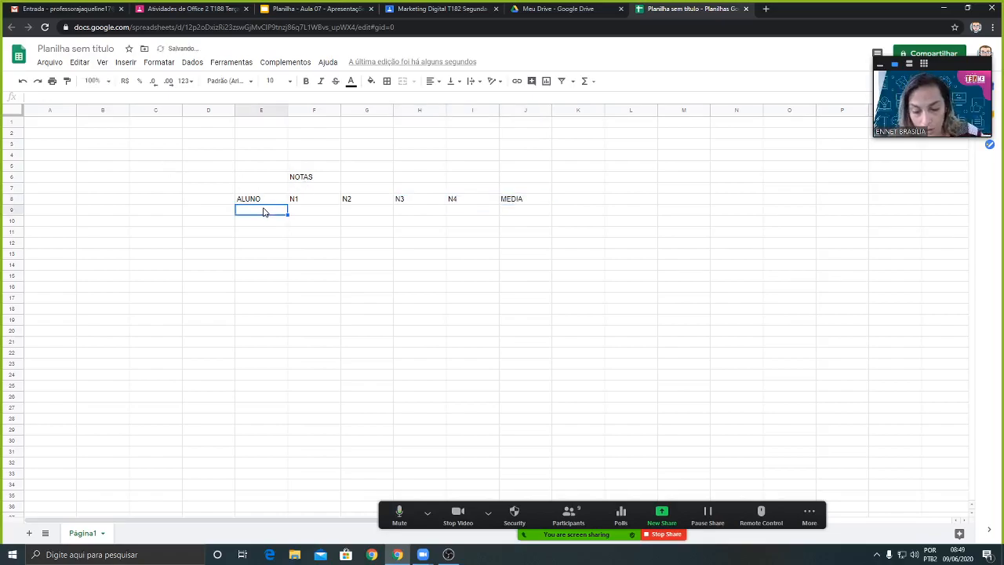
type("MARIA")
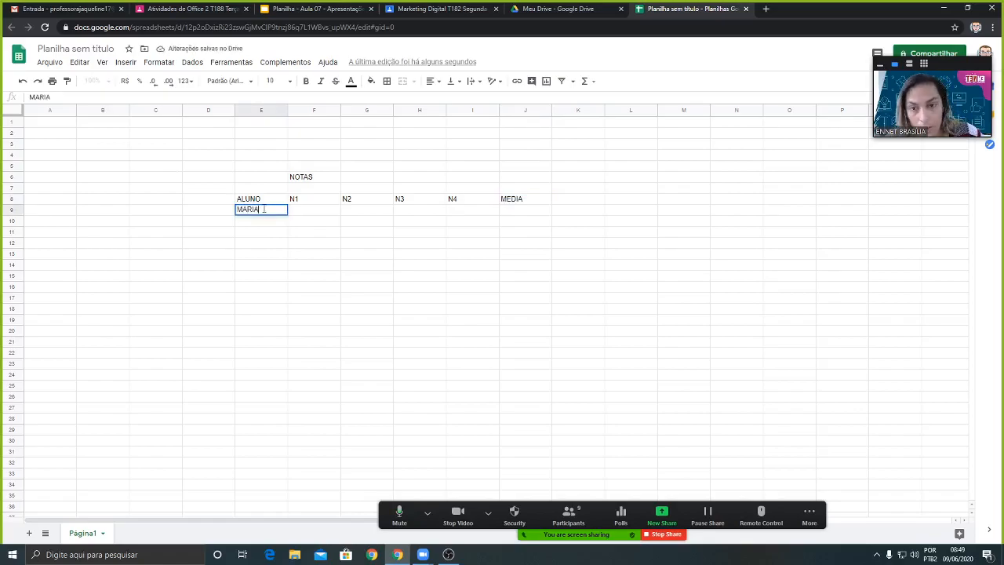
key("Return")
type("JO")
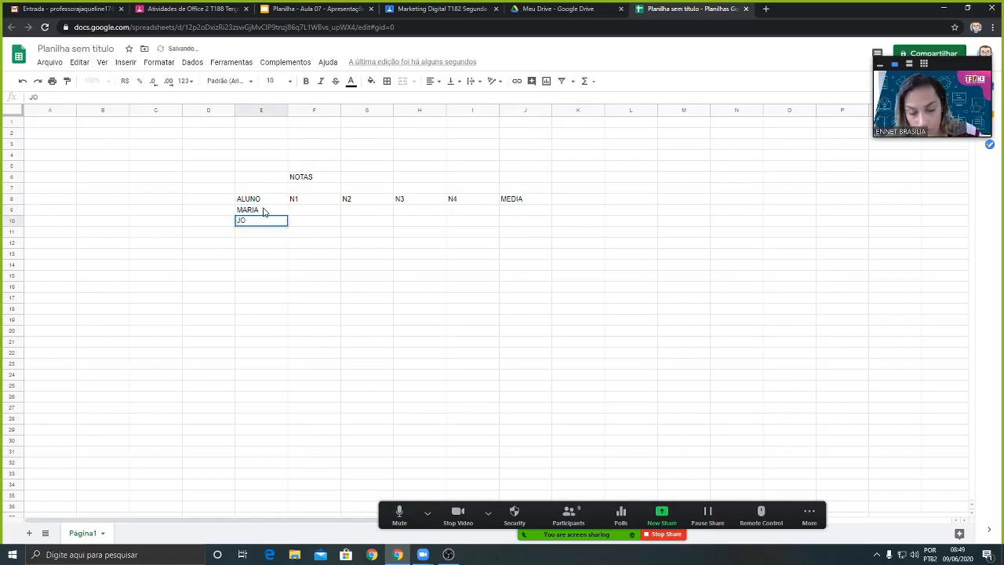
type("ÃO")
key("Return")
type("ANTONIO")
key("Return")
type("JOSEFA")
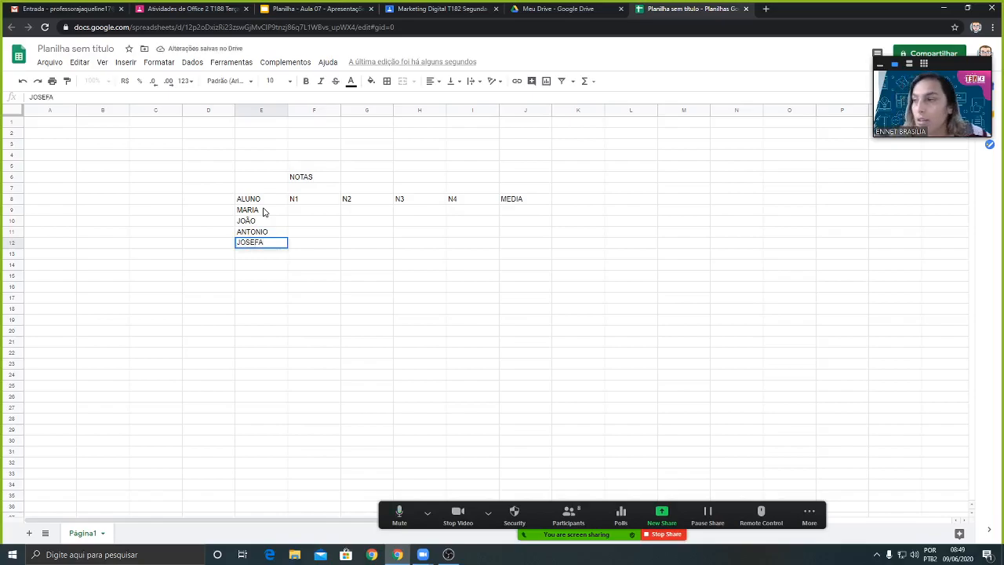
Step: Enter the N1 grades 6,5, 8, 7 and 5 in cells F9 to F12
left_click(310, 215)
type("6,5")
key("Return")
type("8")
key("Return")
type("7")
key("Return")
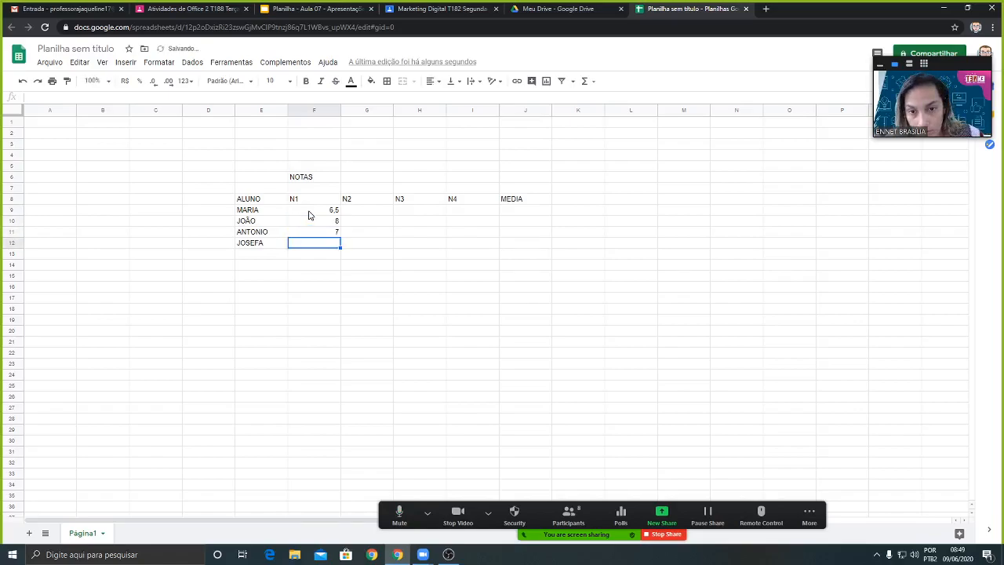
type("5")
Step: Enter the N2 grades 9, 6, 7 and 7 in cells G9 to G12
key("Tab")
key("Up")
key("Up")
key("Up")
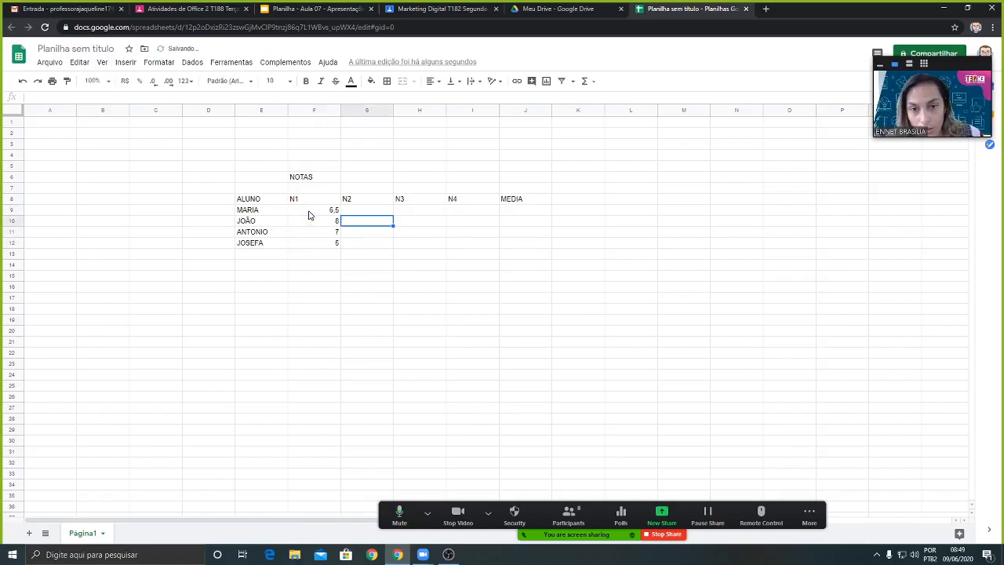
type("9")
key("Return")
type("6")
key("Return")
type("7")
key("Return")
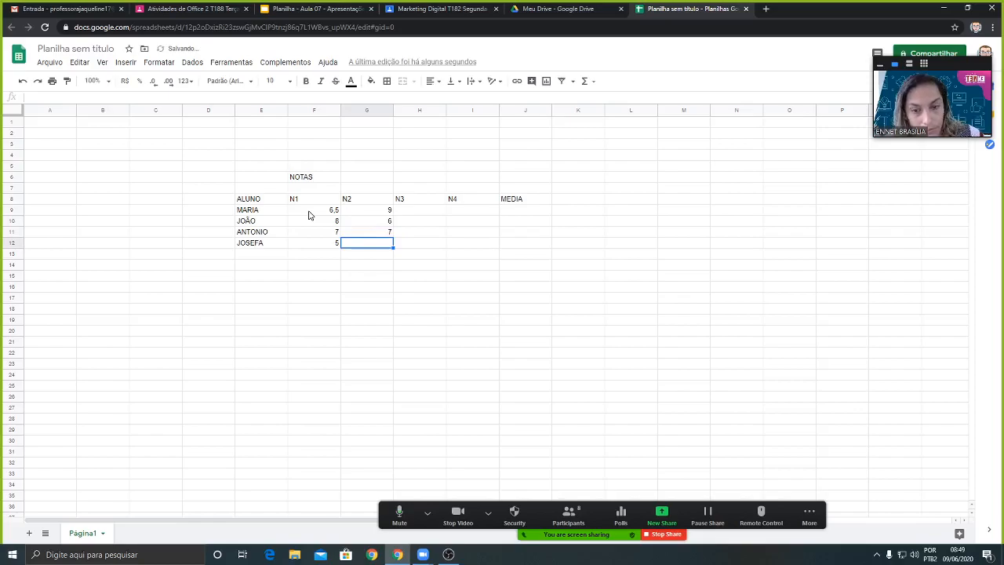
type("7")
Step: Enter the N3 grades 7, 8, 5 and 10 in cells H9 to H12
key("Tab")
type("10")
key("Up")
type("5")
key("Up")
type("8")
key("Up")
type("7")
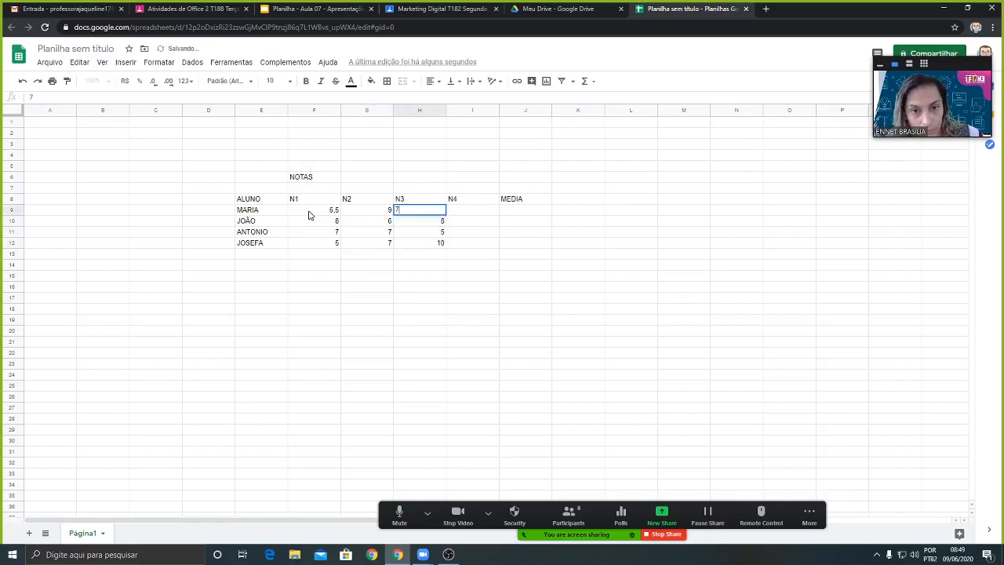
Step: Enter the N4 grades 6, 5, 8 and 7 in cells I9 to I12
key("Tab")
type("6")
key("Down")
type("5")
key("Return")
type("6")
key("Return")
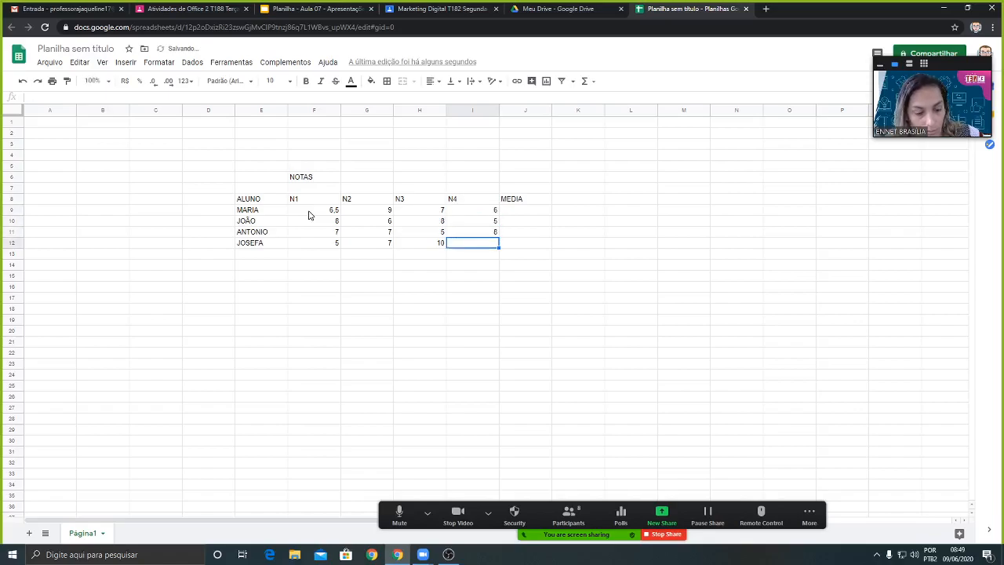
key("Return")
Step: Format the grades in F9:I12 to show one decimal place
left_click_drag(312, 212, 478, 248)
left_click(153, 87)
left_click(170, 87)
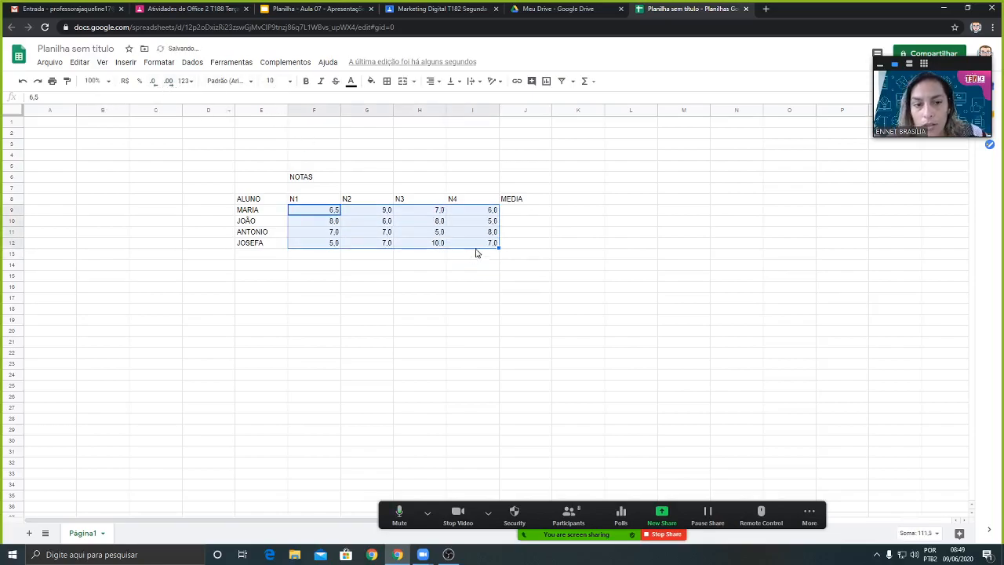
Step: Set the font size of the range D4:M17, which contains the whole grade table, to 24
left_click(203, 156)
left_click_drag(216, 182, 698, 305)
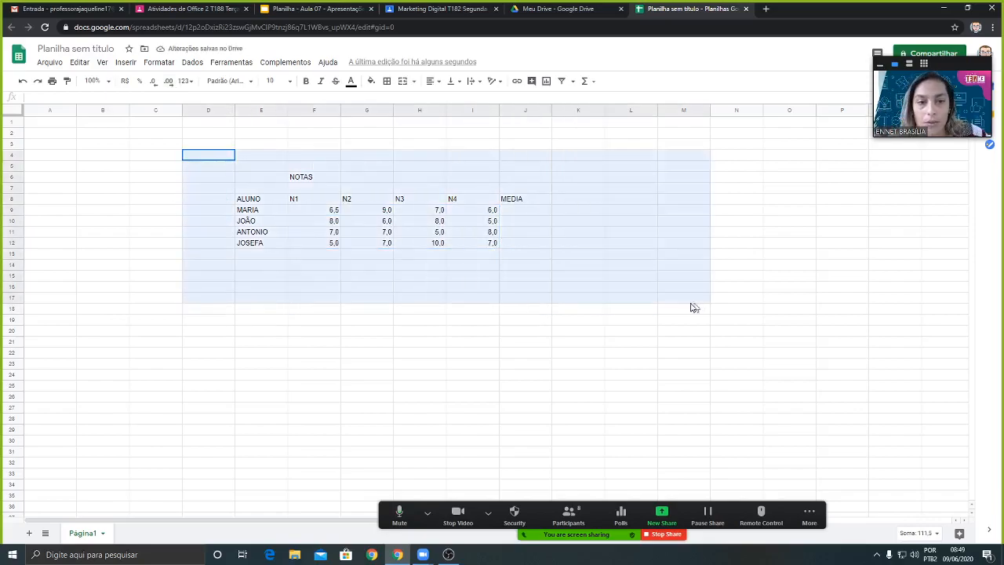
left_click(288, 81)
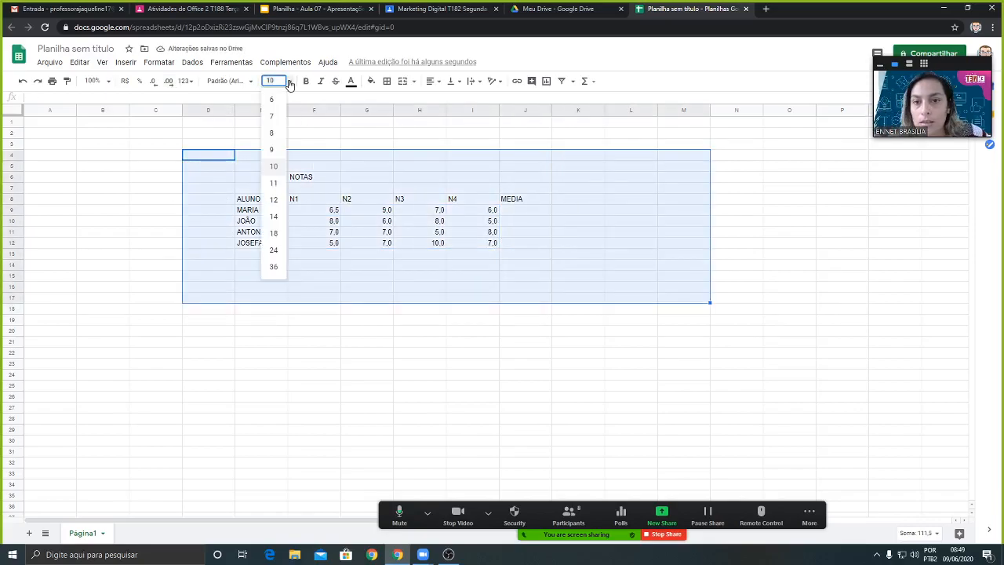
left_click(277, 217)
left_click(288, 82)
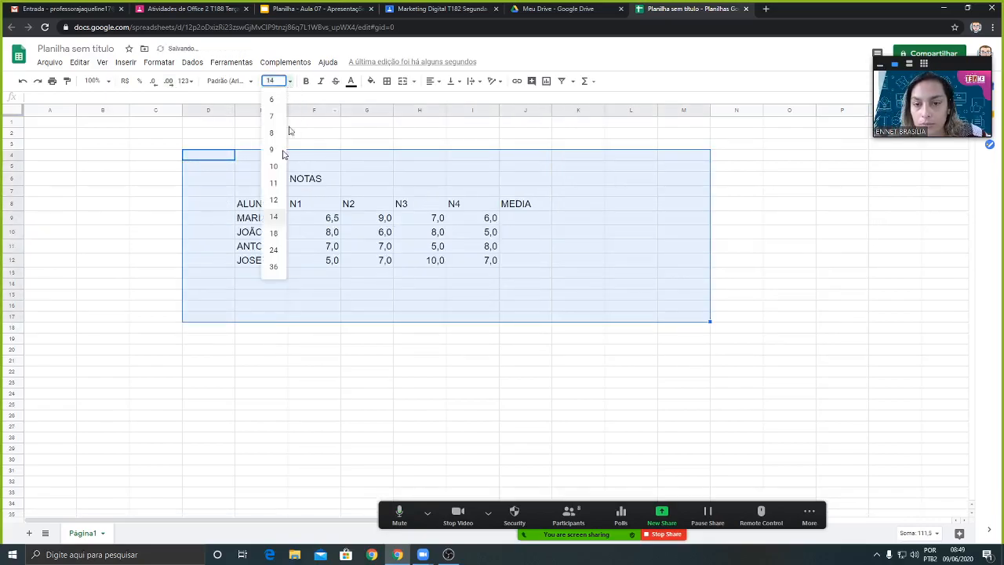
left_click(274, 251)
left_click(800, 304)
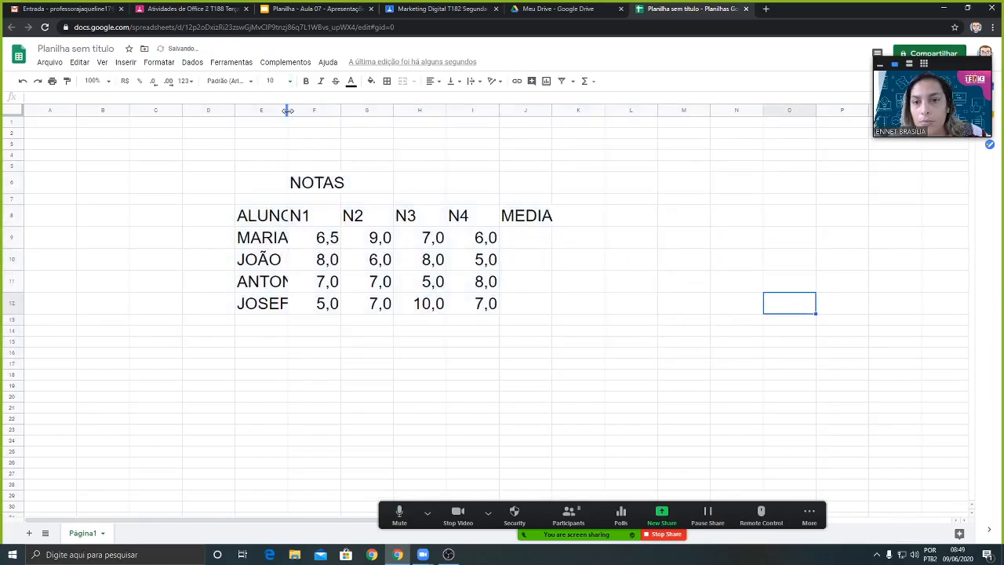
Step: Widen columns E to I so the enlarged student names and grades fit
left_click_drag(287, 111, 414, 111)
left_click_drag(321, 111, 335, 111)
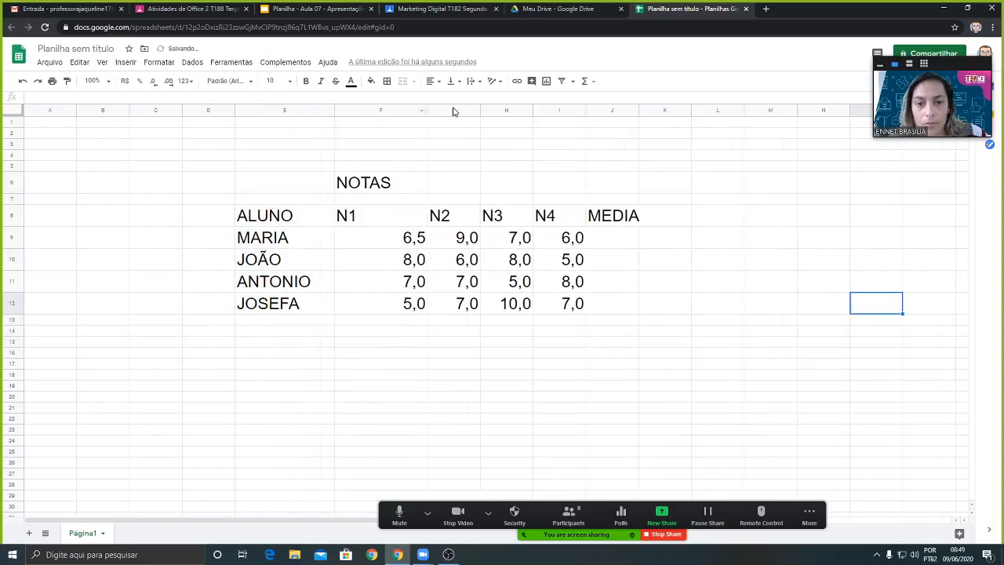
left_click_drag(428, 111, 627, 110)
left_click(607, 110)
Step: Calculate the first student's average in J9 with the formula =MEDIA(F9:I9)
left_click(653, 243)
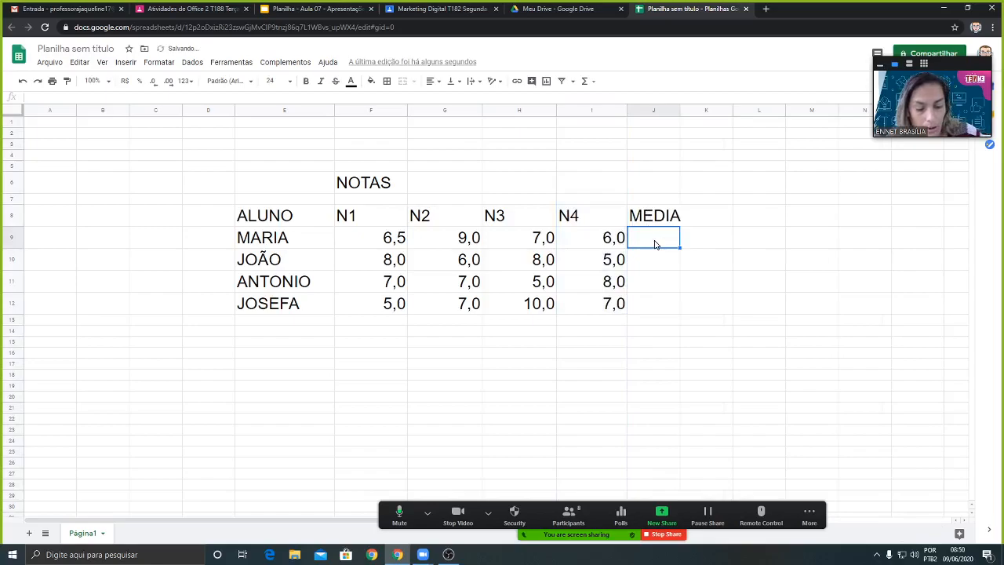
type("=")
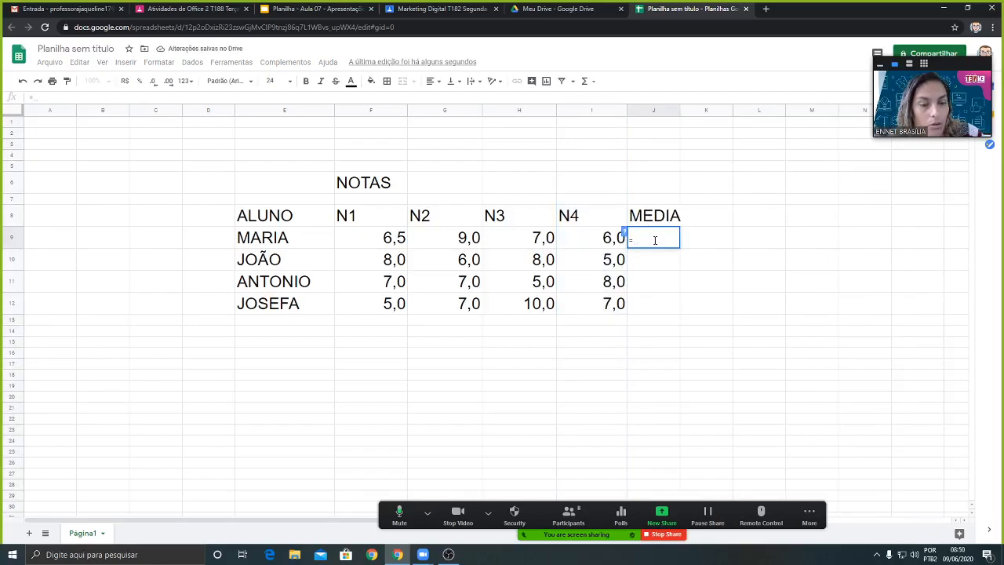
type("MEDI")
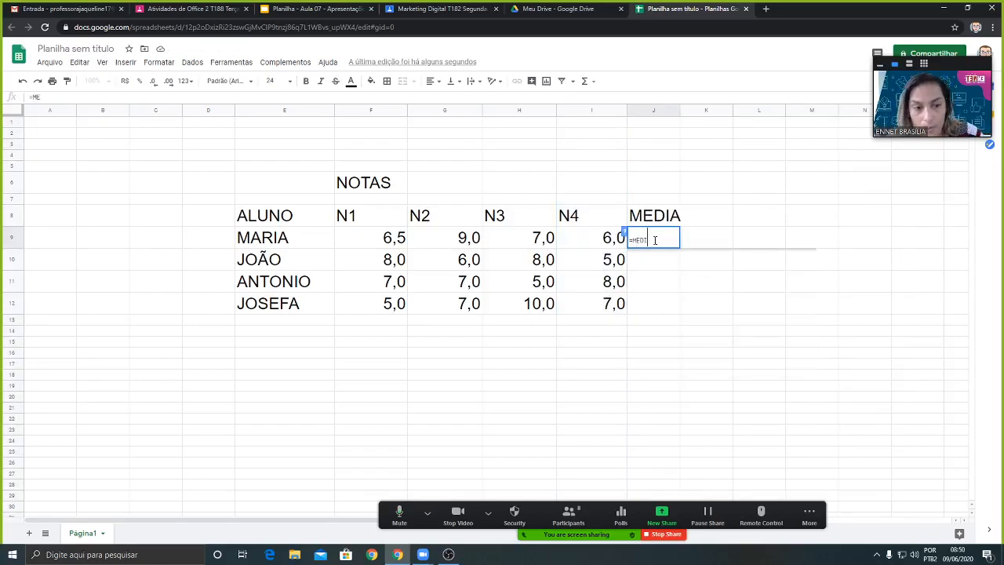
type("A(")
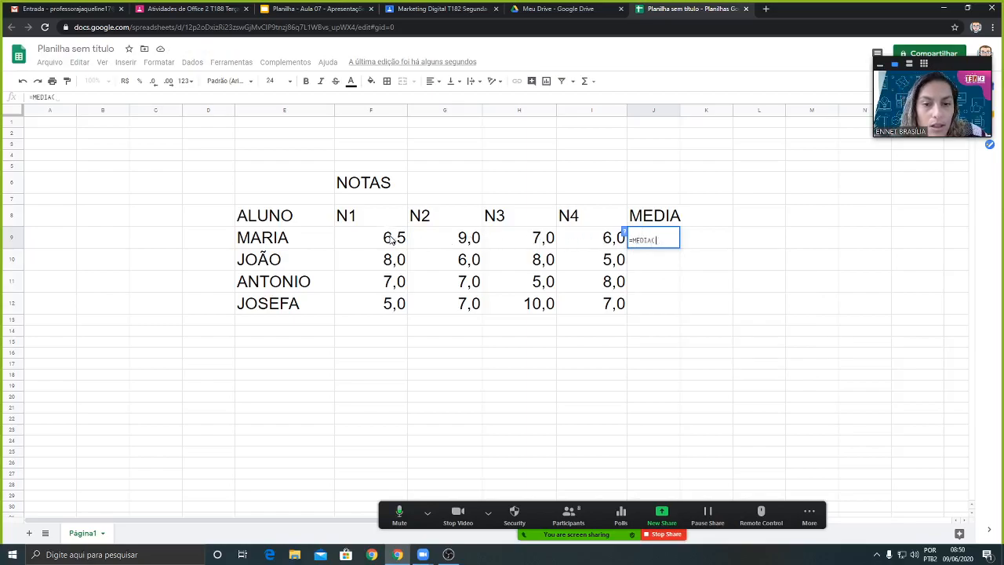
left_click_drag(364, 241, 561, 237)
type(")")
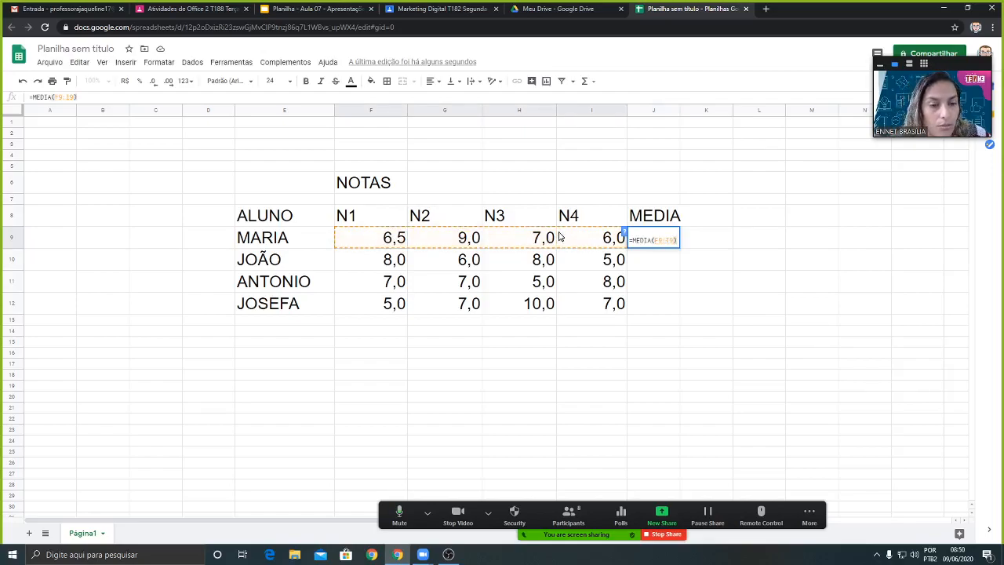
key("Return")
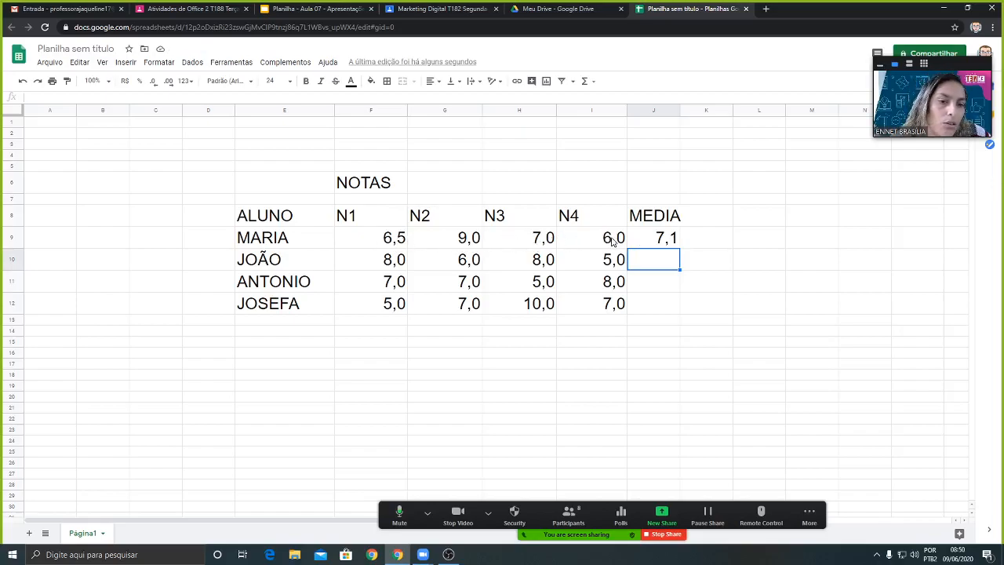
Step: Copy the MEDIA formula from J9 down through J12 to calculate the remaining students' averages
left_click(659, 240)
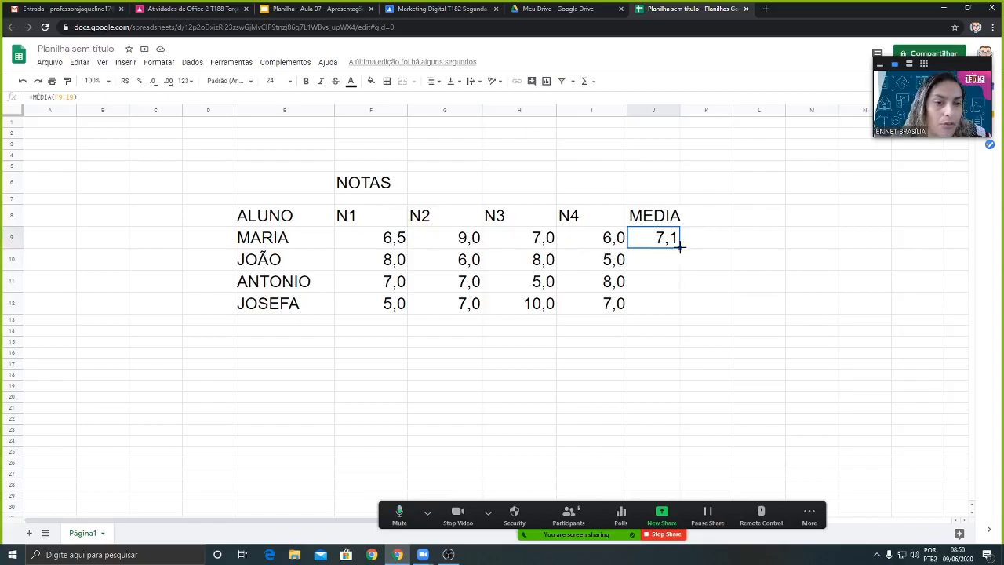
left_click_drag(682, 248, 680, 310)
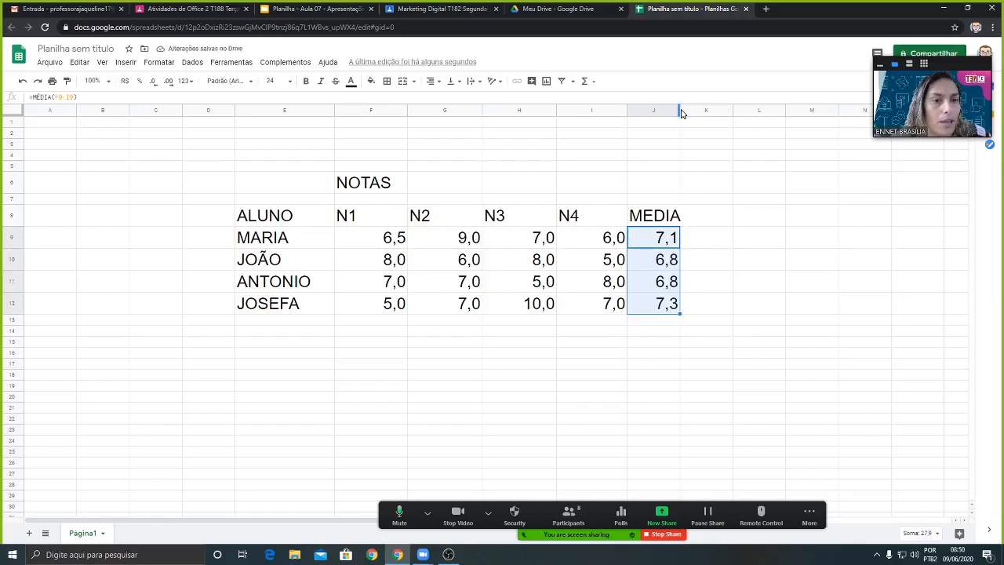
left_click(692, 141)
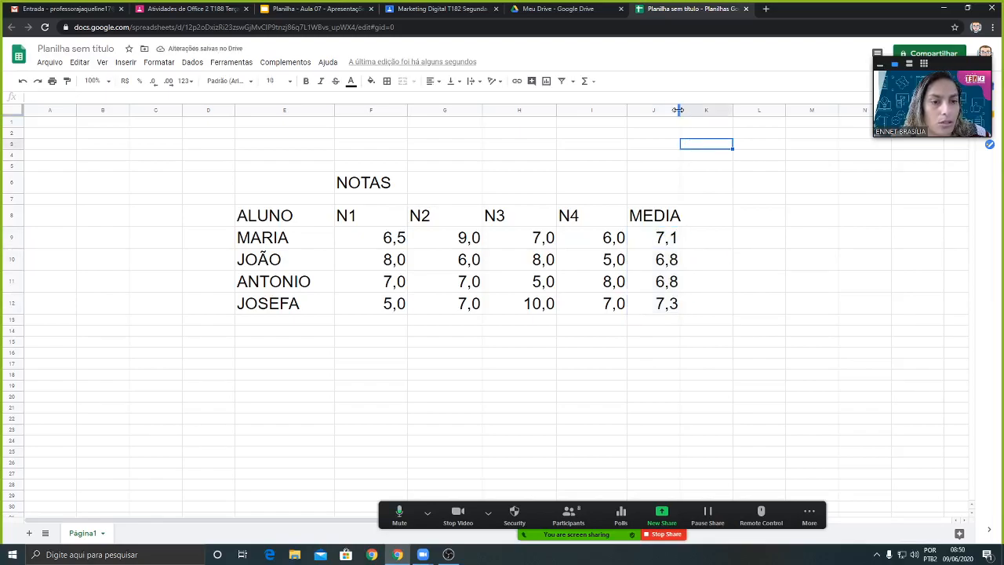
Step: Widen columns J and K and add the header SITUAÇÃO in K8
left_click_drag(680, 110, 797, 110)
left_click(749, 224)
type("SITUAÇÃO")
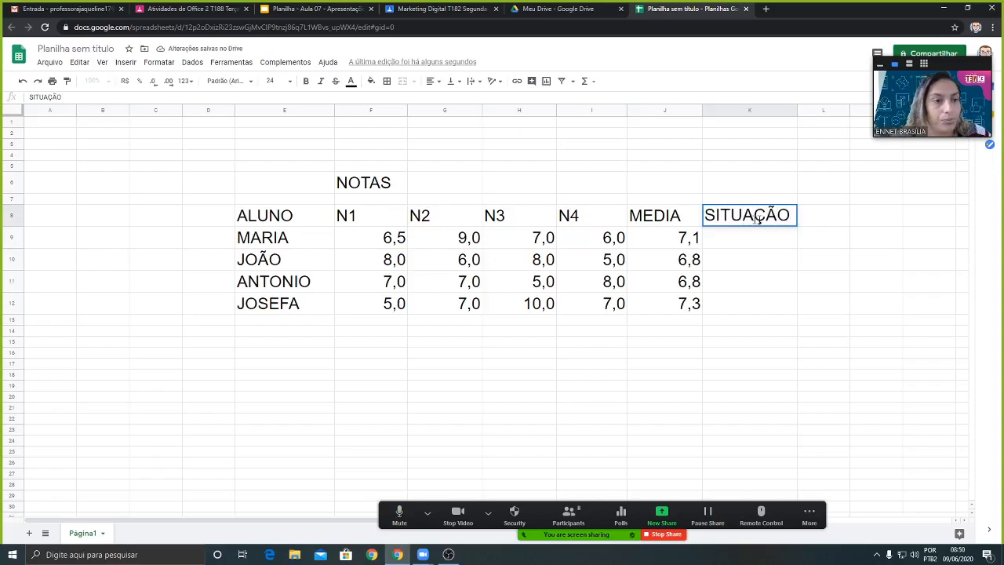
left_click(739, 170)
Step: Fill the MEDIA column, J8:J12, with light gray
left_click(697, 218)
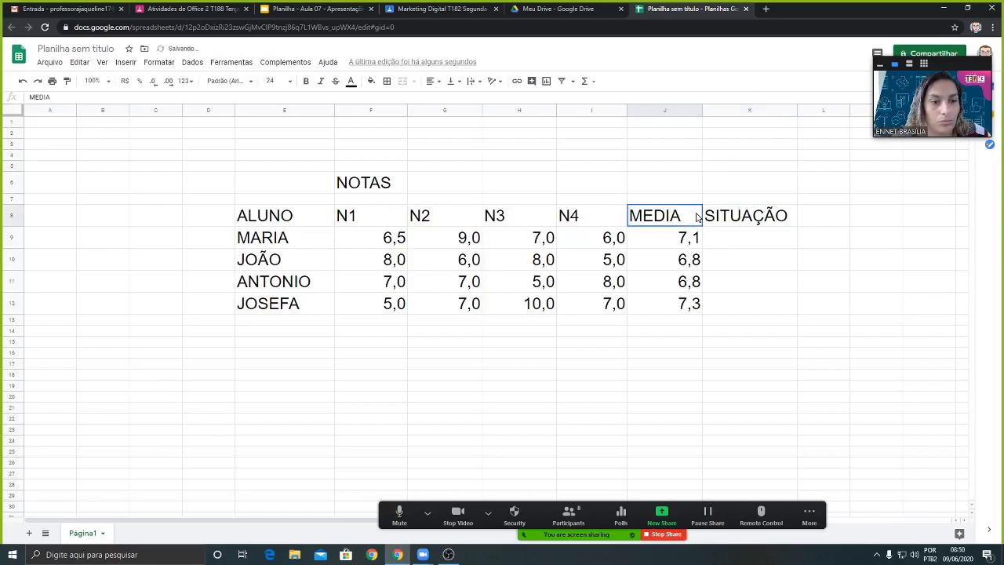
left_click_drag(694, 218, 691, 308)
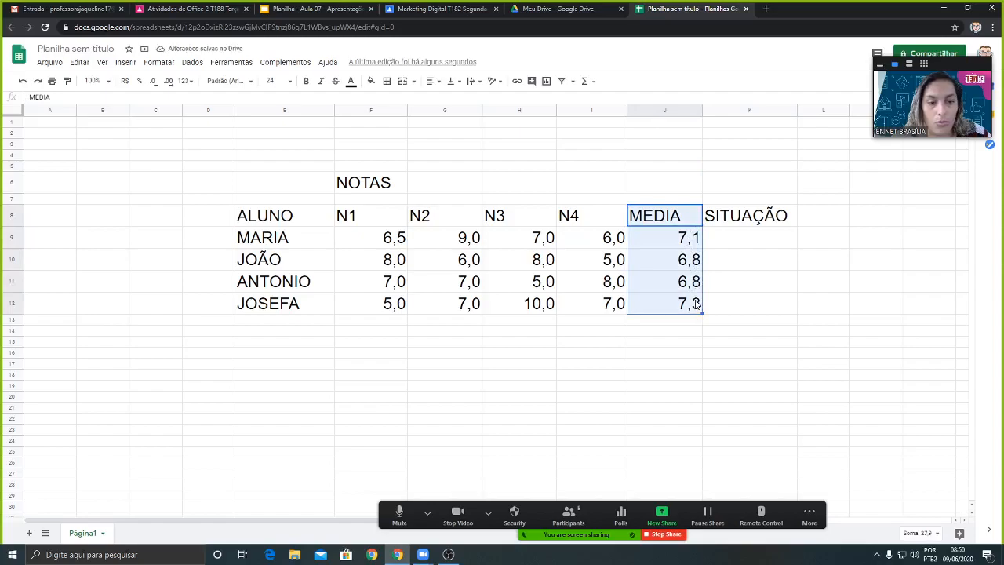
left_click(371, 81)
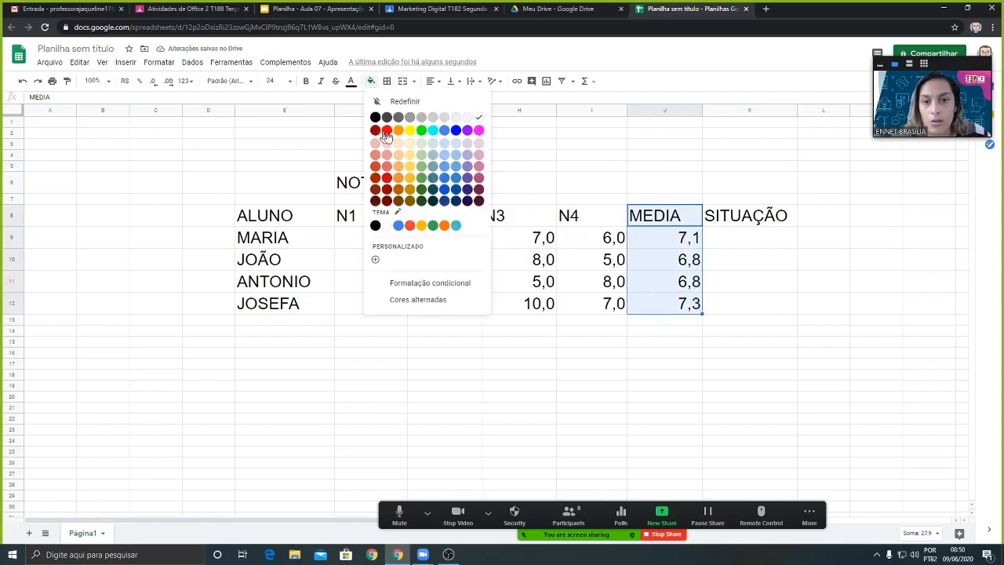
left_click(458, 114)
left_click(781, 243)
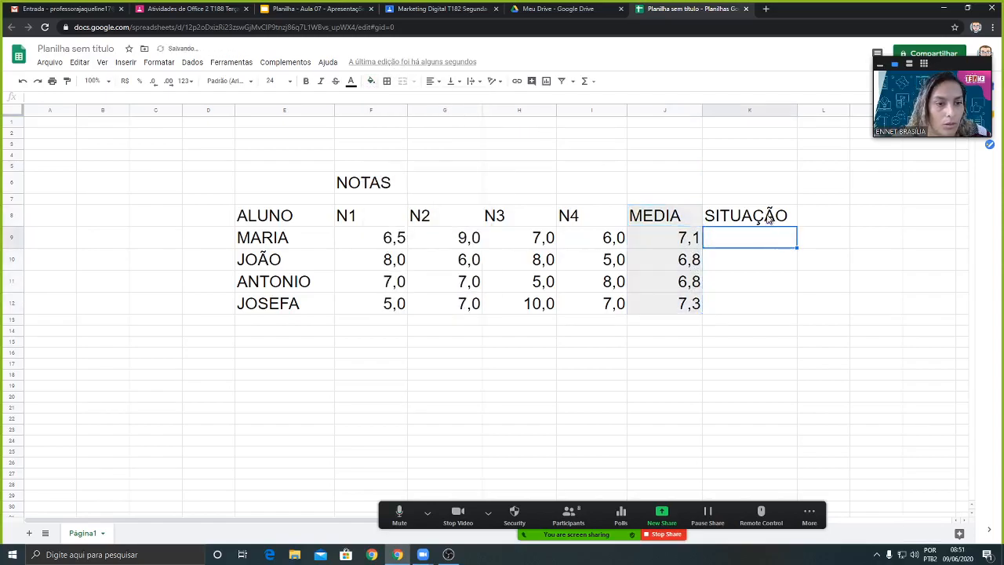
Step: Fill the SITUAÇÃO column, K8:K12, with orange
left_click_drag(795, 216, 787, 308)
left_click(371, 82)
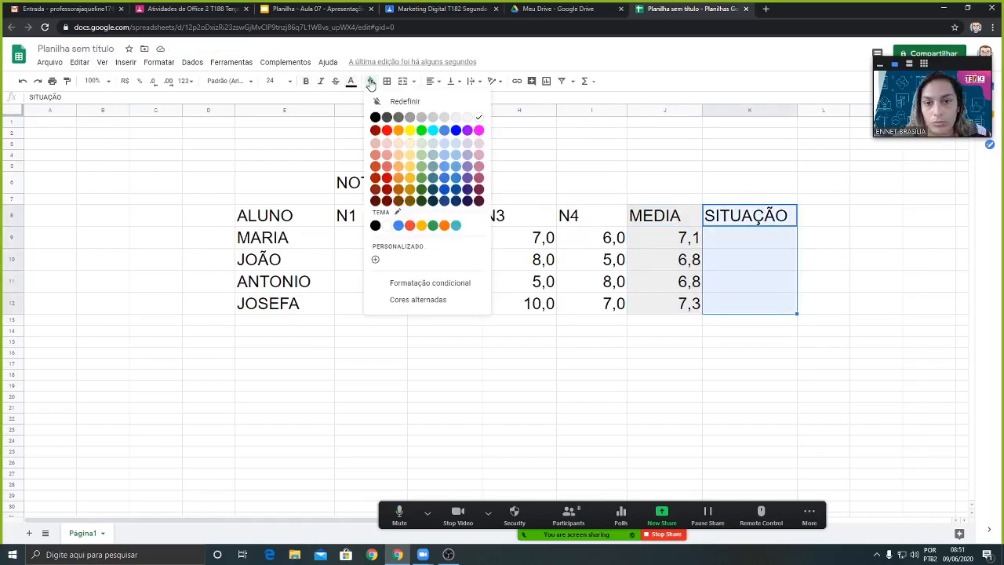
left_click(398, 130)
left_click(769, 359)
Step: Consult the Função SE example in the Google Slides presentation and begin the formula in K9 of the spreadsheet with =SE(J9>=6,5;"
left_click(749, 240)
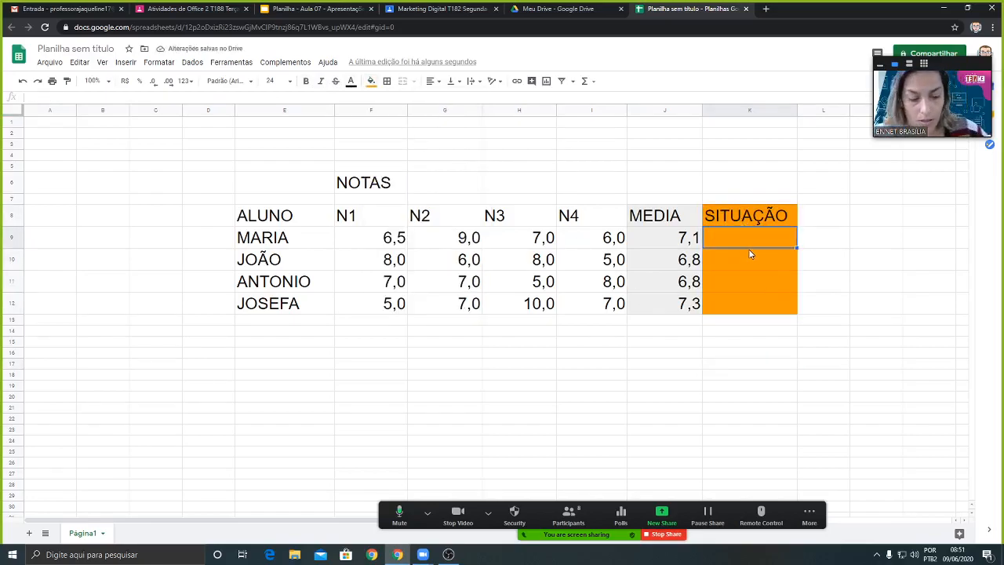
left_click(290, 10)
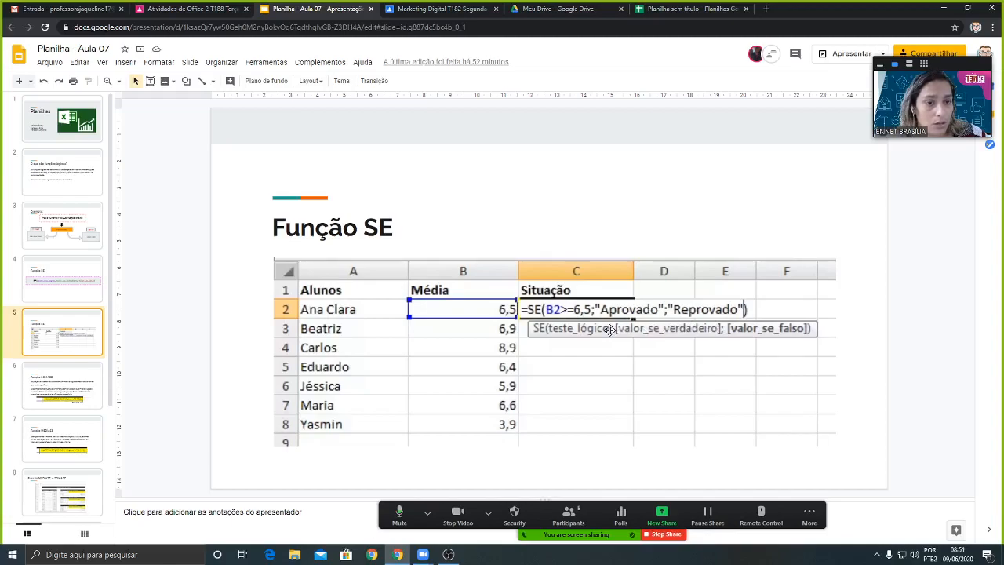
left_click(657, 11)
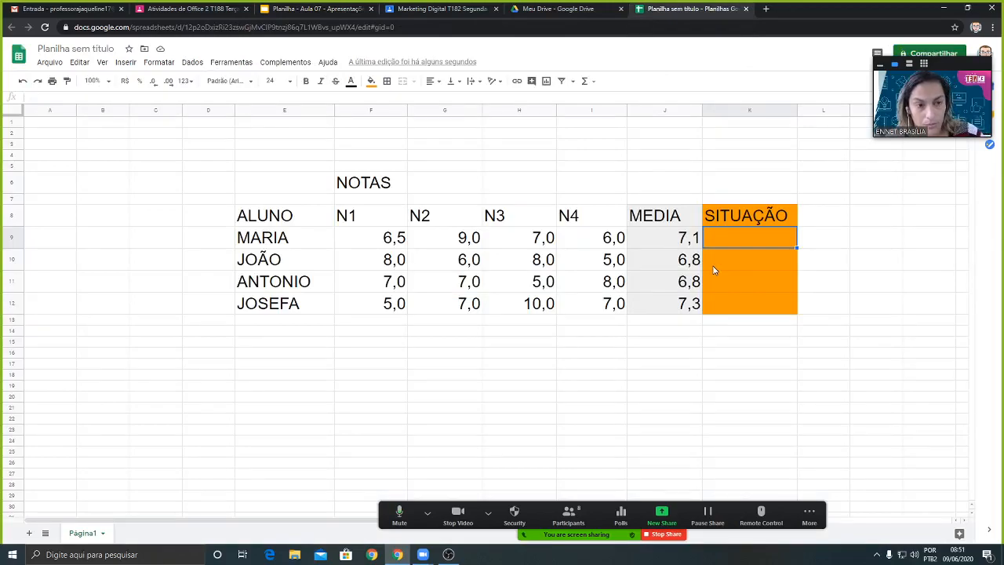
type("=SE")
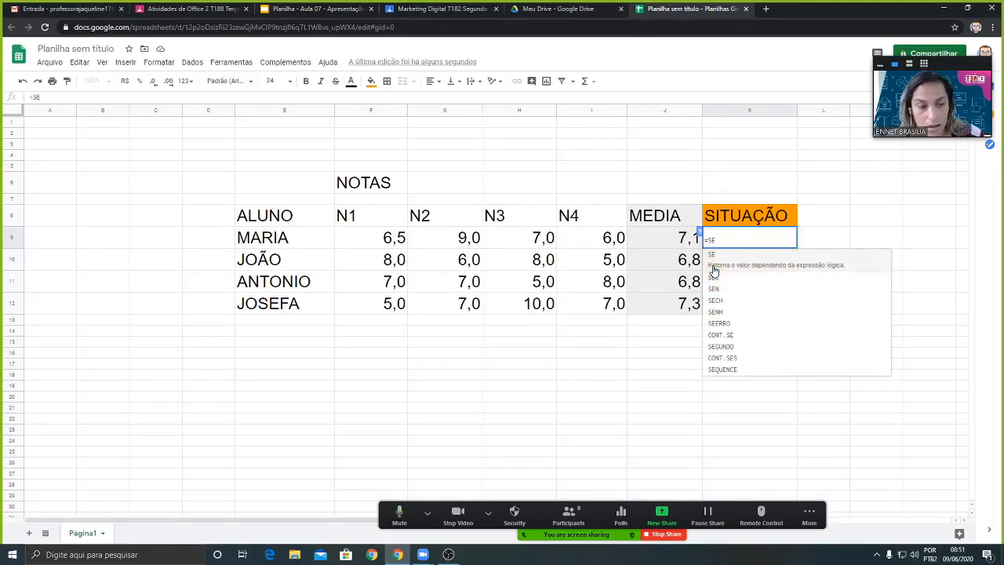
type("(")
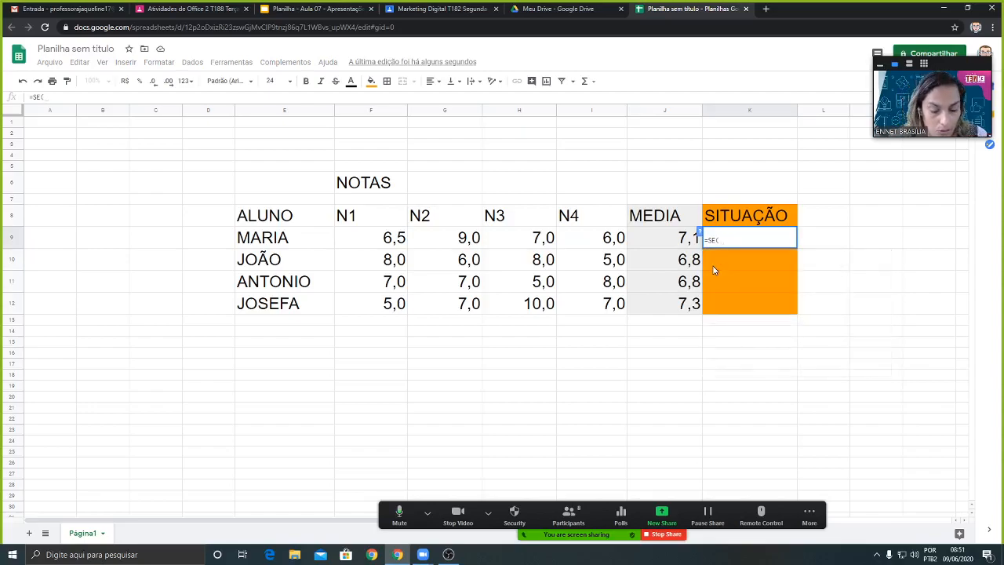
left_click(663, 245)
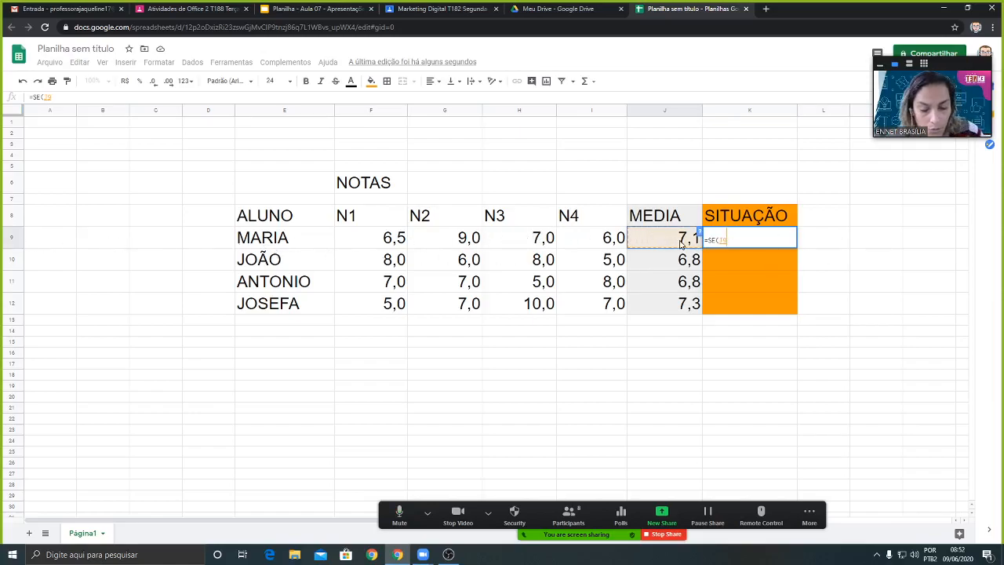
type(">")
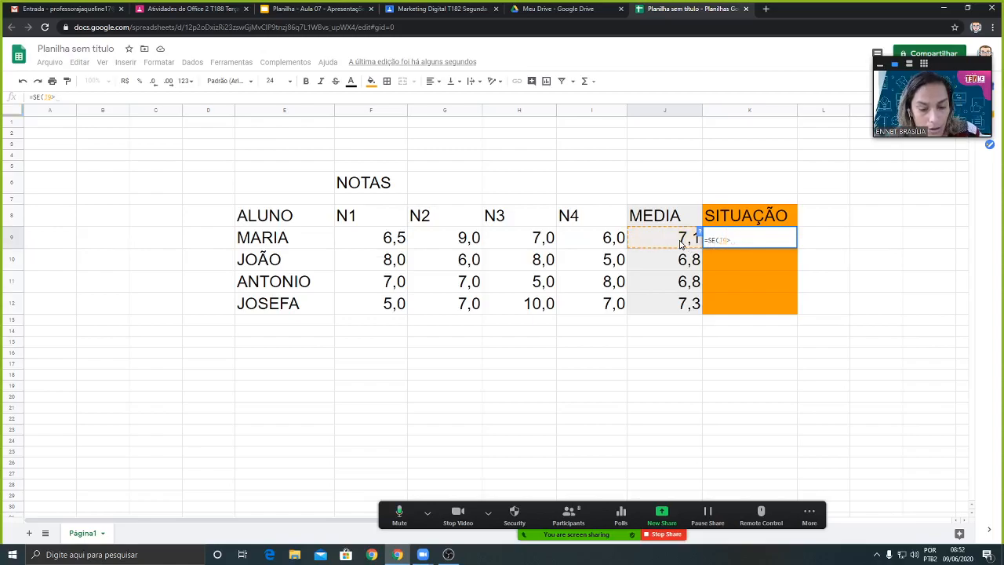
type("=6")
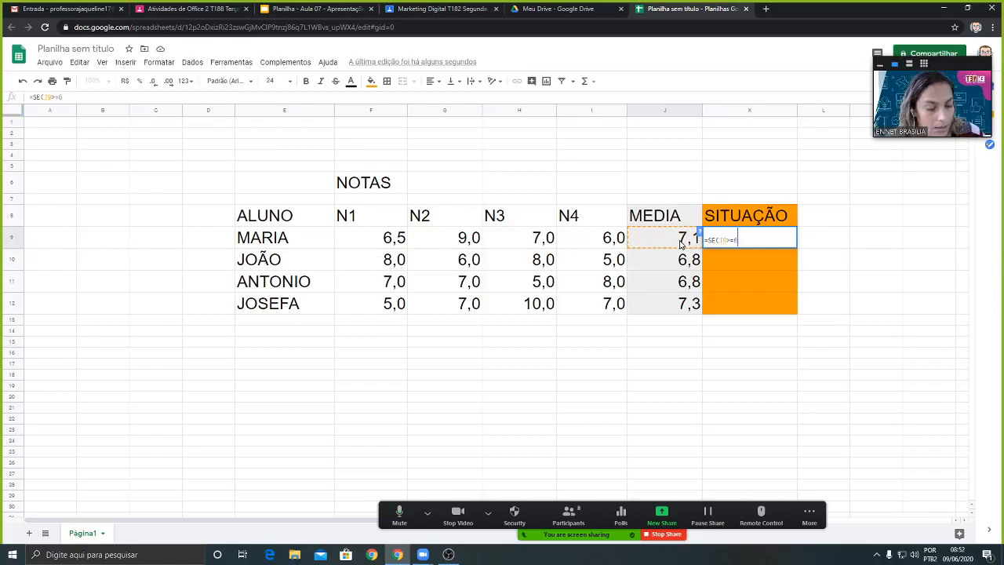
type(",5;\"")
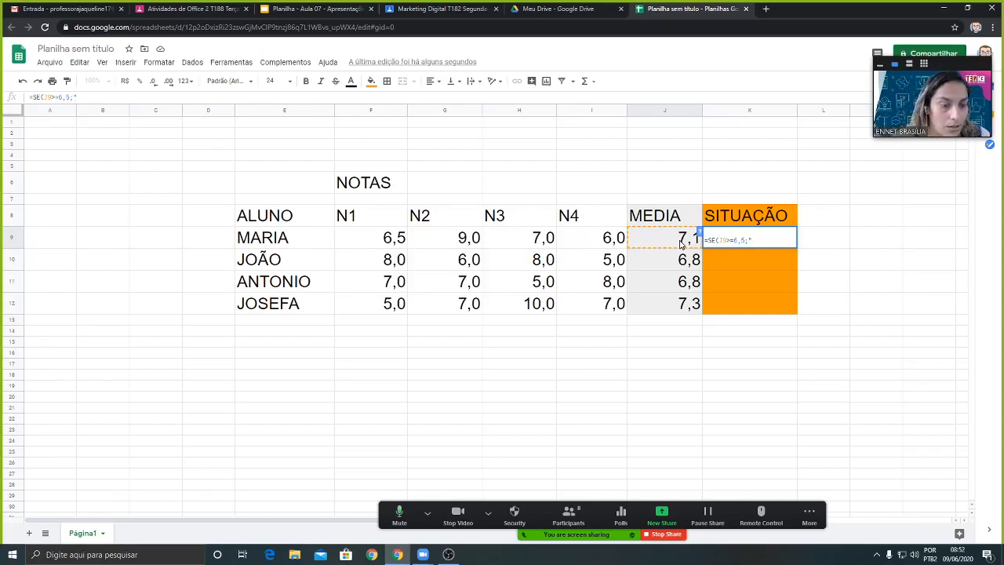
type("aprovado")
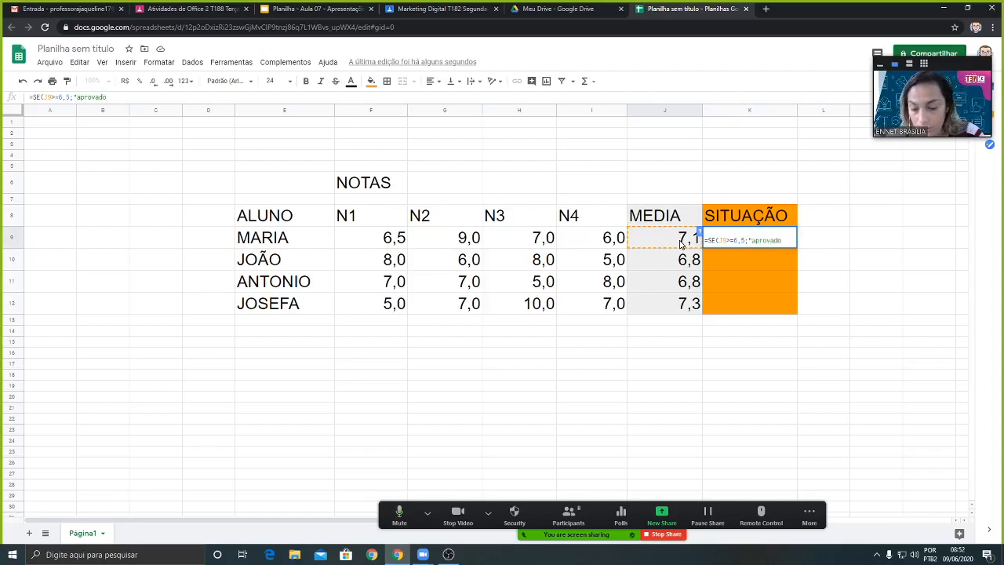
key("BackSpace")
key("BackSpace")
key("BackSpace")
key("BackSpace")
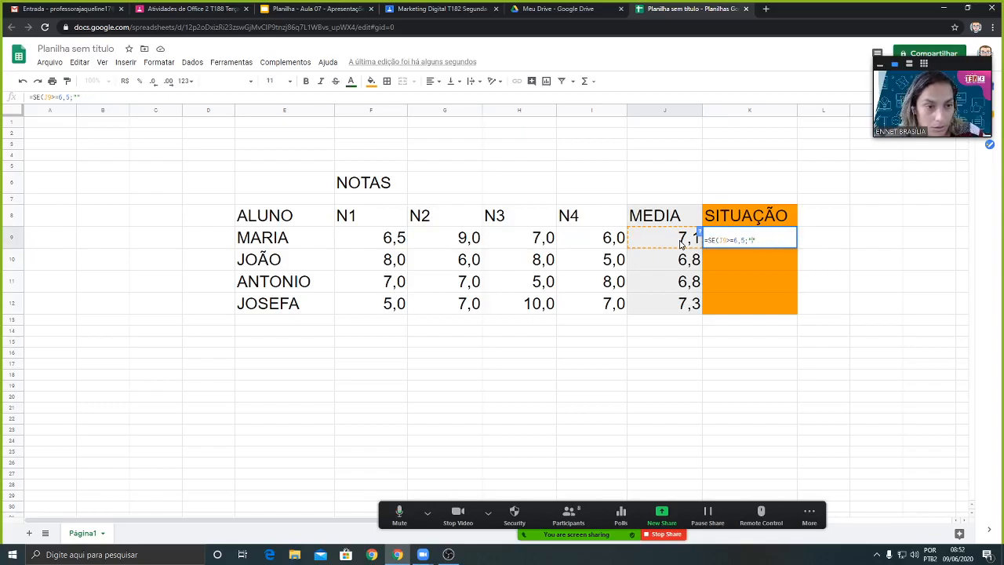
Step: Complete the K9 formula as =SE(J9>=6,5;"APROVADO";"REPROVADO")
type("APROV")
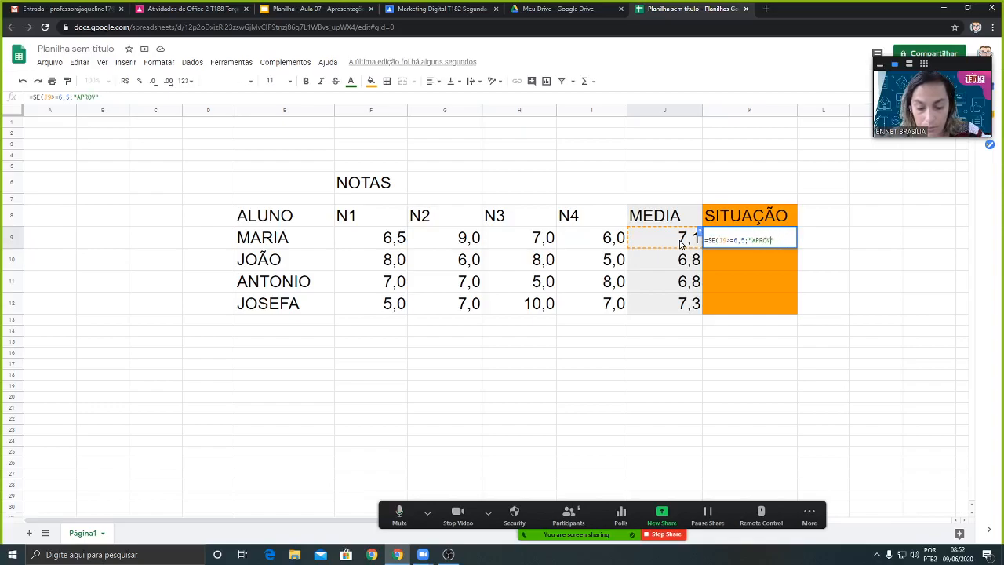
type("ADO\";")
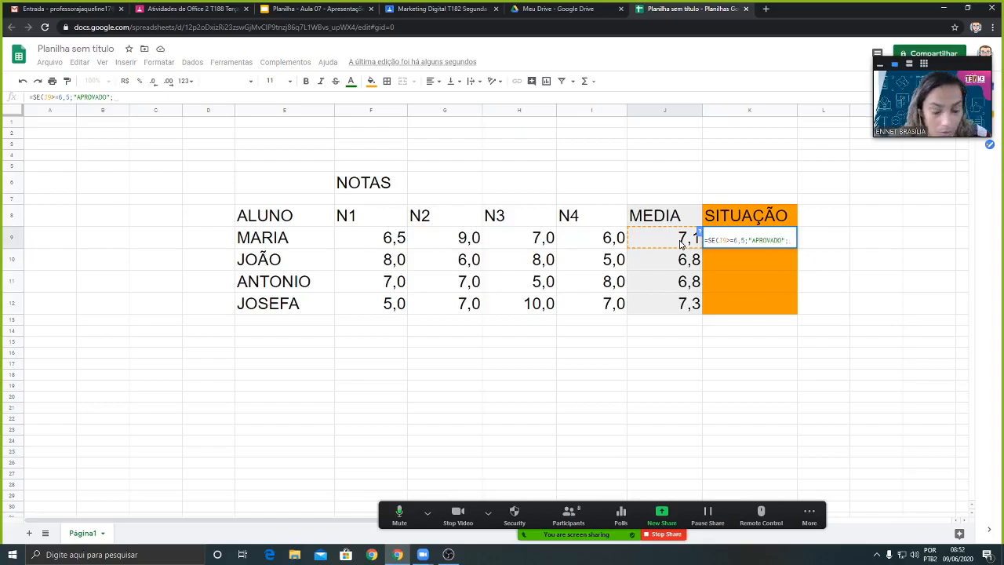
type("\"")
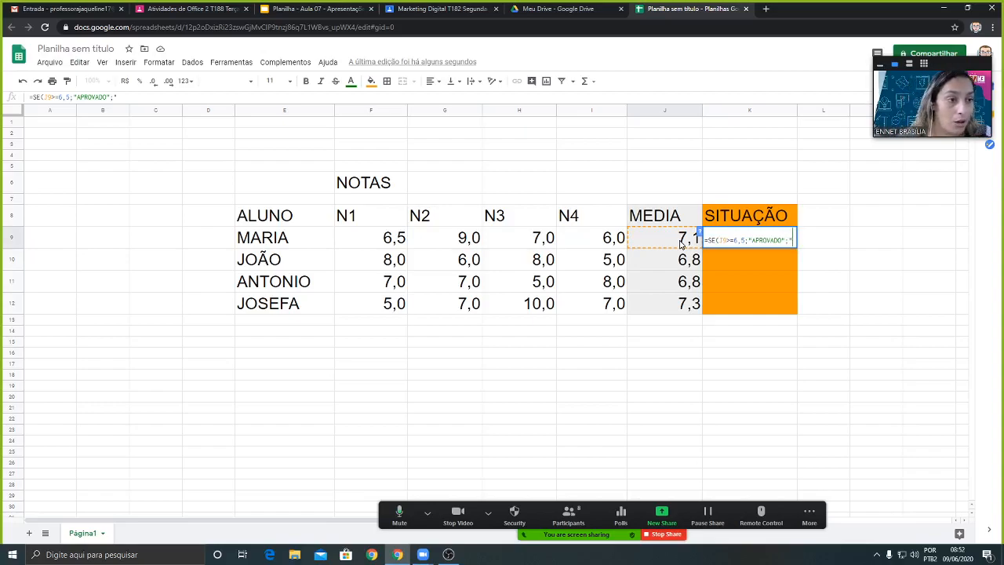
type("REPROVADO\"")
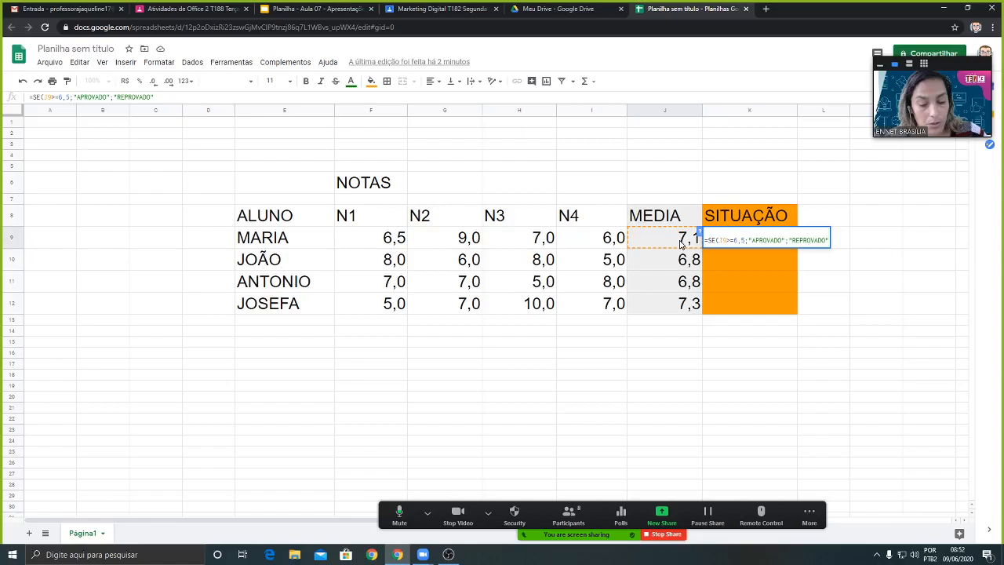
type(")")
key("Return")
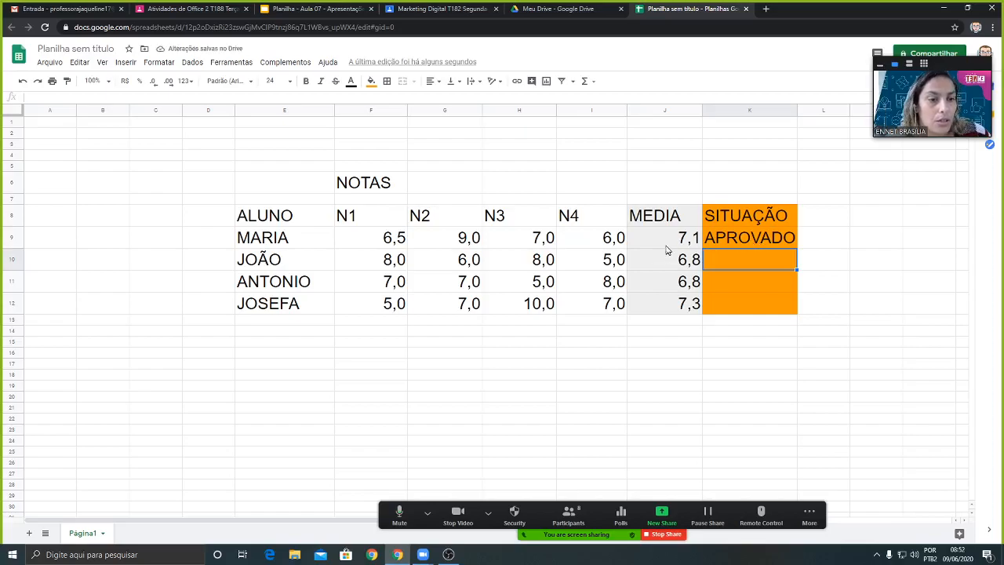
Step: Copy the SE formula from K9 down through K12 and test it by setting the N4 grade in I11 to 5
left_click(761, 240)
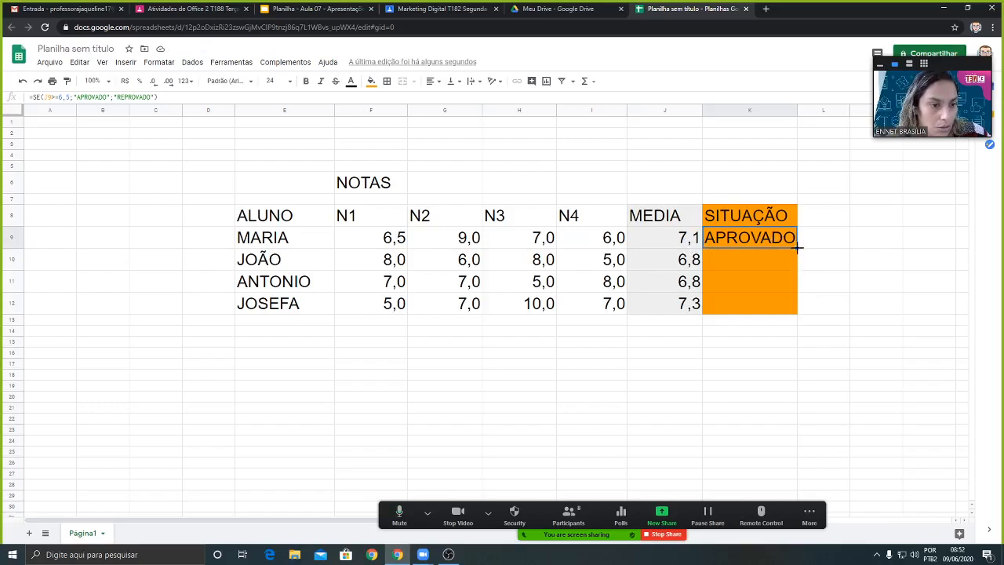
left_click_drag(797, 248, 797, 315)
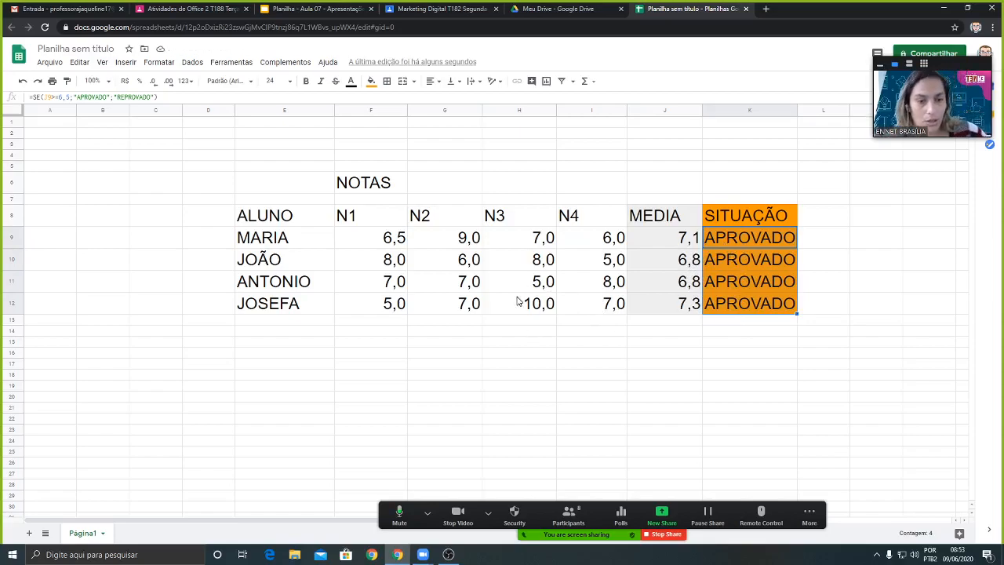
left_click(600, 289)
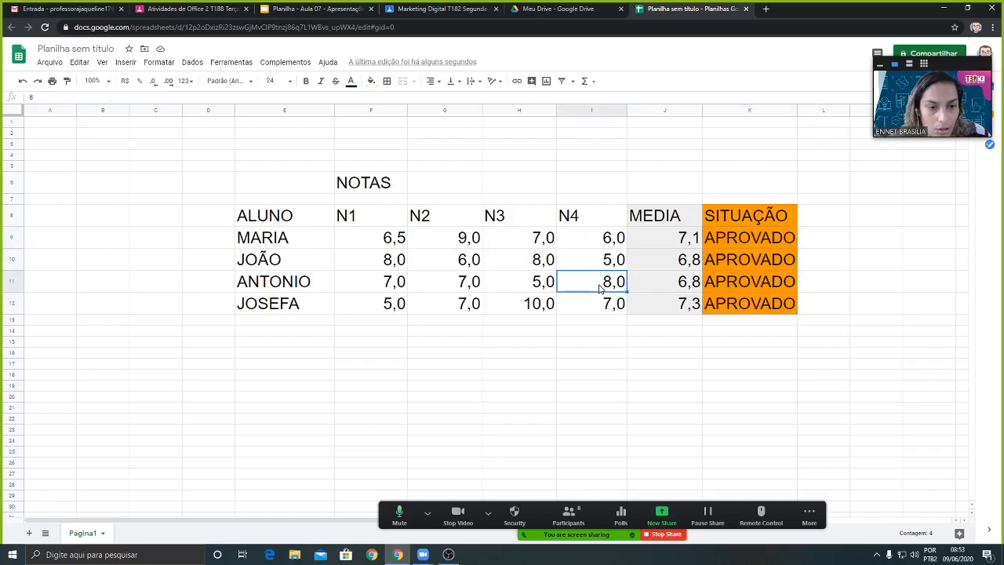
type("5")
key("Return")
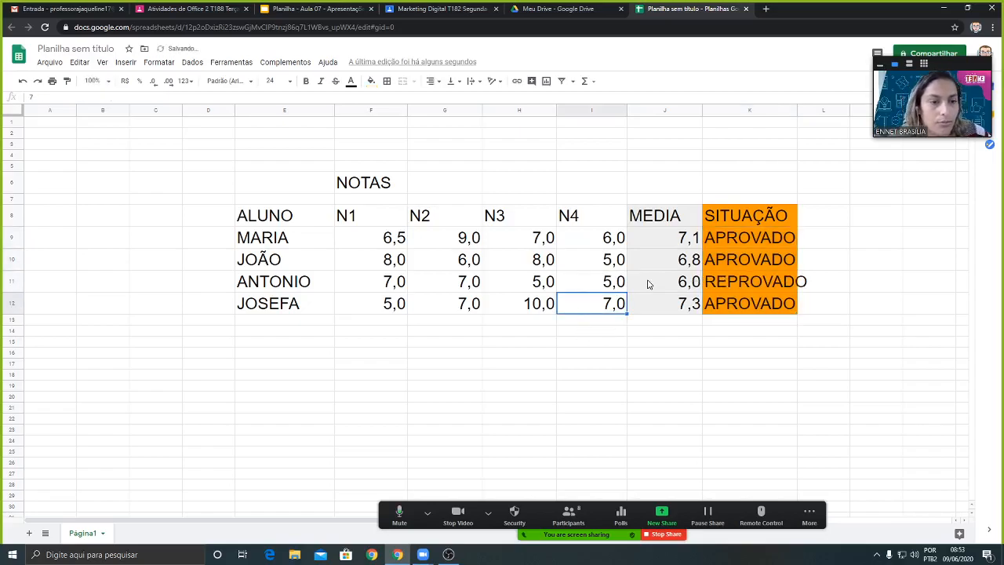
Step: Widen columns K and J slightly so the status text fits, and select K11 to check its formula
left_click_drag(798, 110, 817, 109)
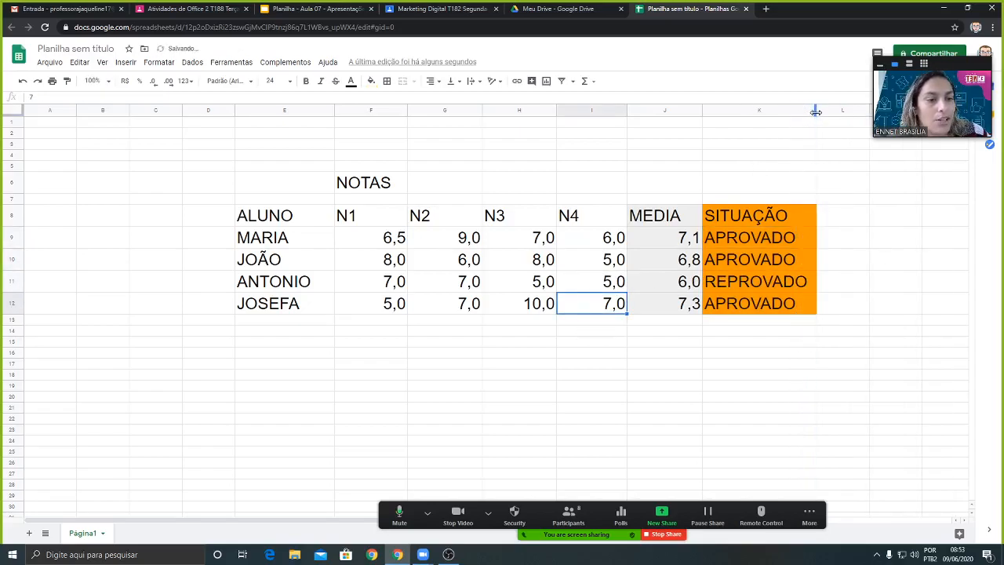
left_click_drag(702, 110, 710, 109)
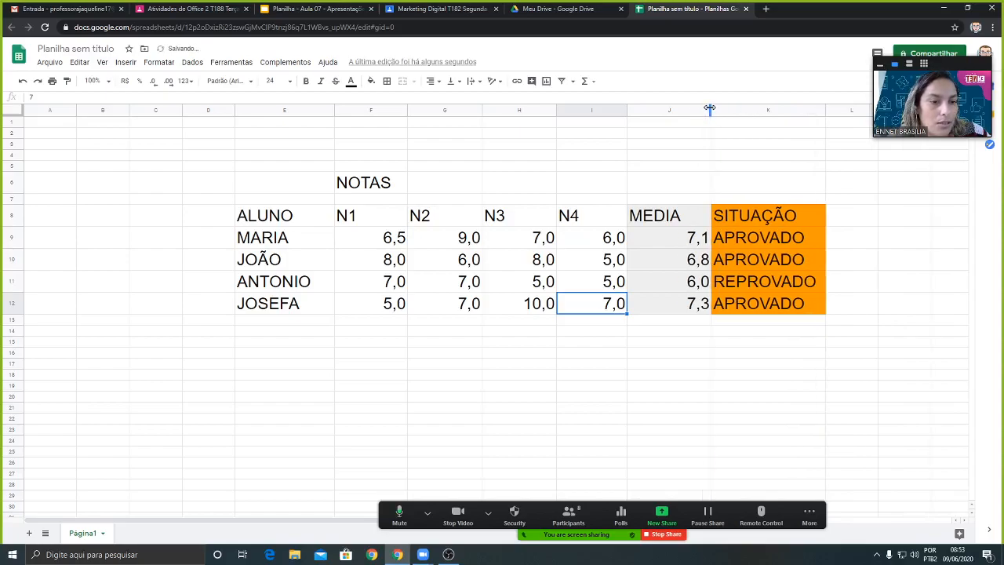
left_click(755, 284)
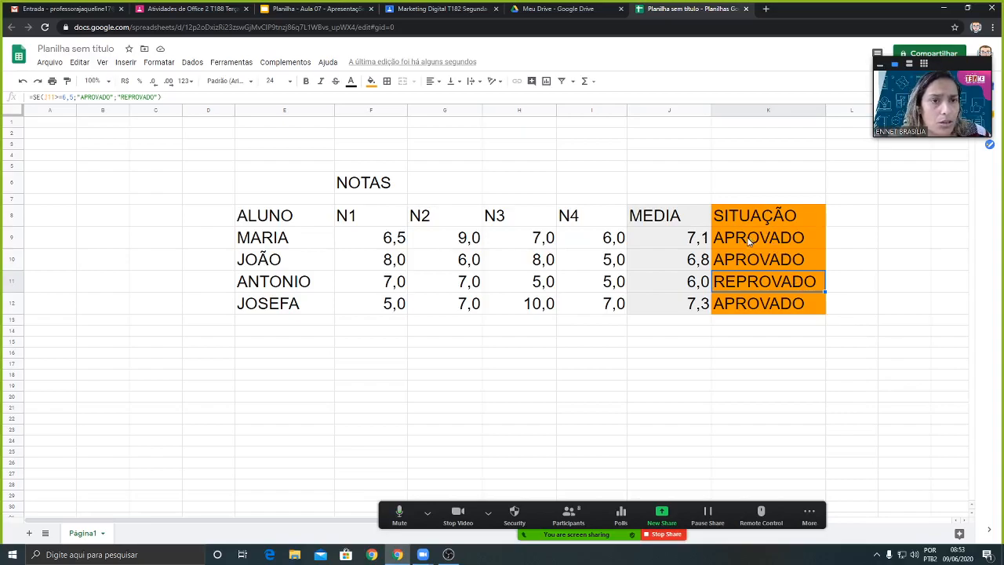
Step: Switch to the Função SE slide in Google Slides and show the Zoom group chat at the side of the slide
left_click(321, 9)
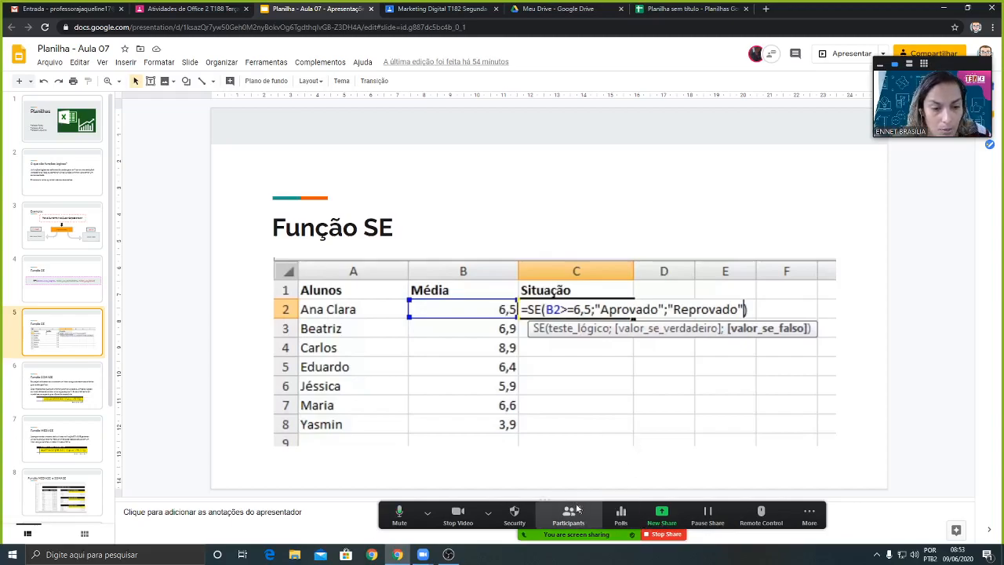
left_click(809, 514)
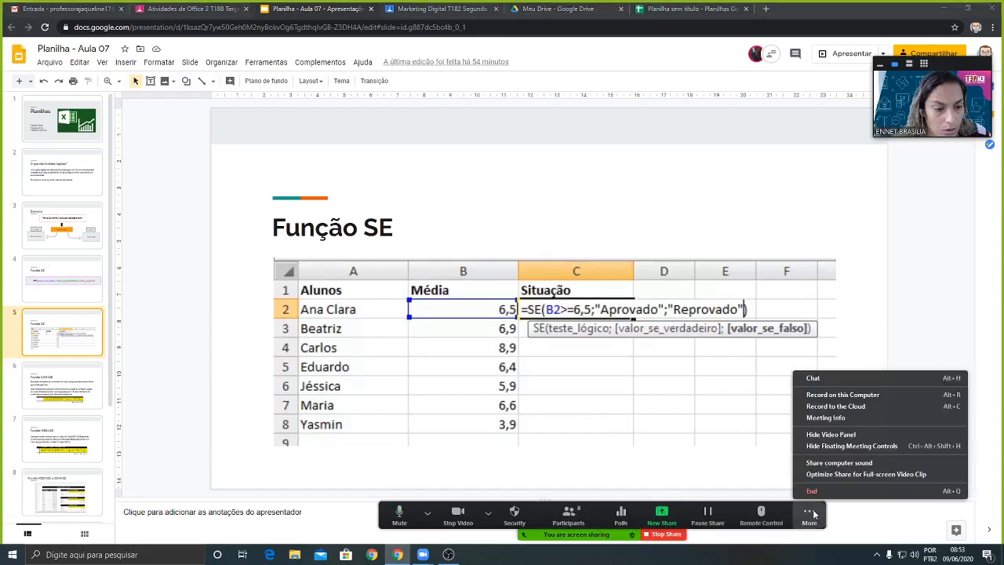
left_click(824, 381)
left_click_drag(487, 180, 901, 176)
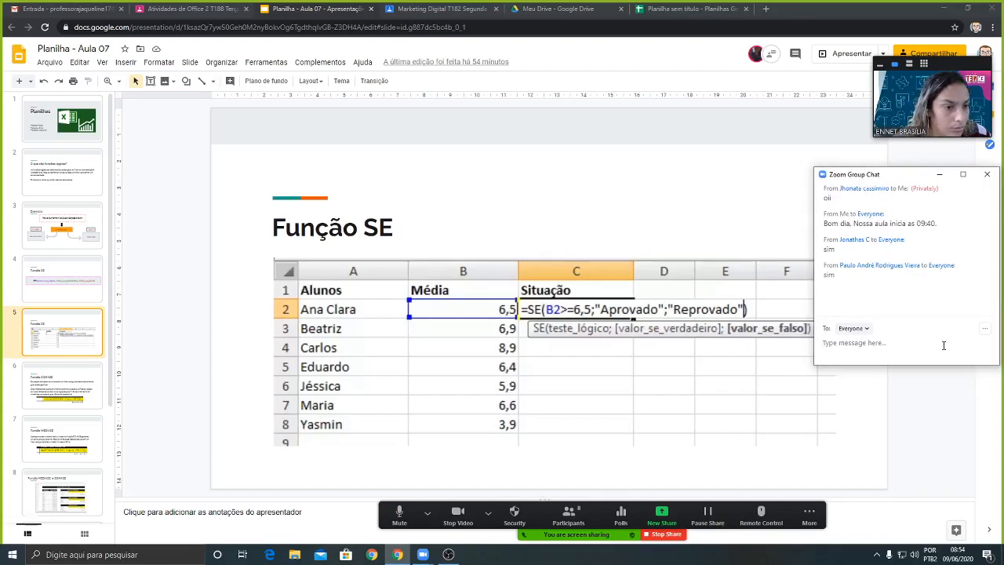
Step: Review the full list of Zoom meeting participants and minimize the Participants window
left_click(569, 517)
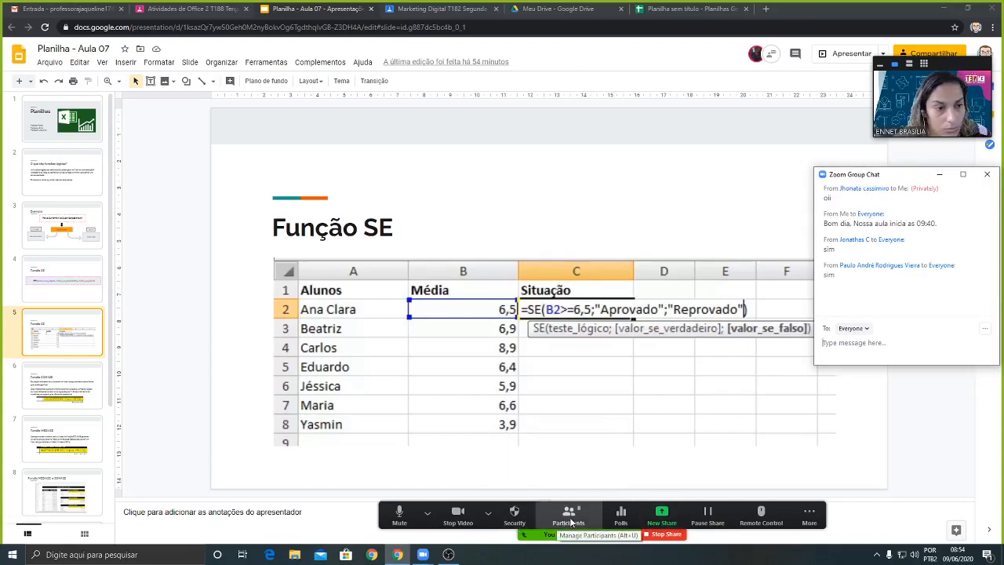
mouse_move(582, 316)
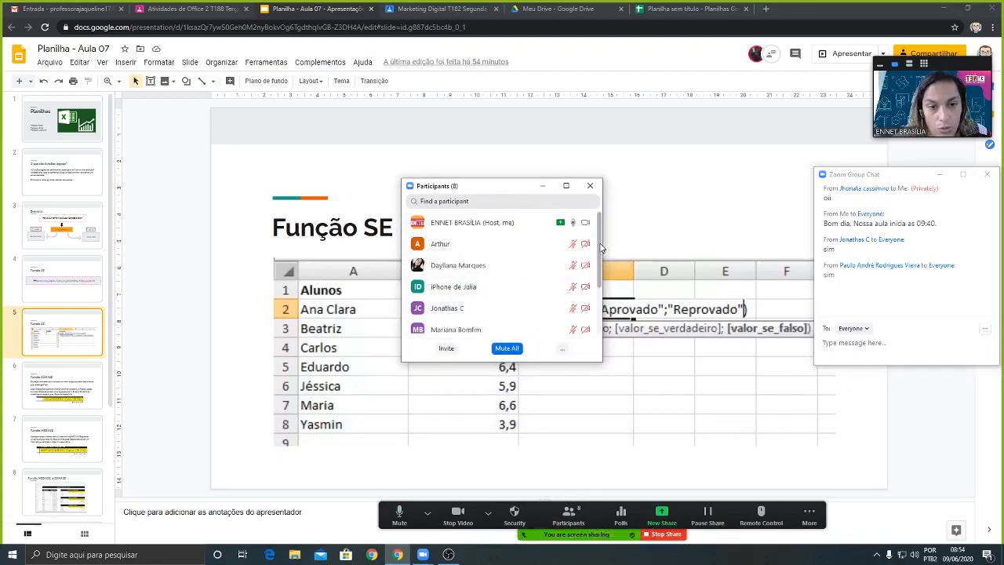
left_click_drag(601, 249, 599, 278)
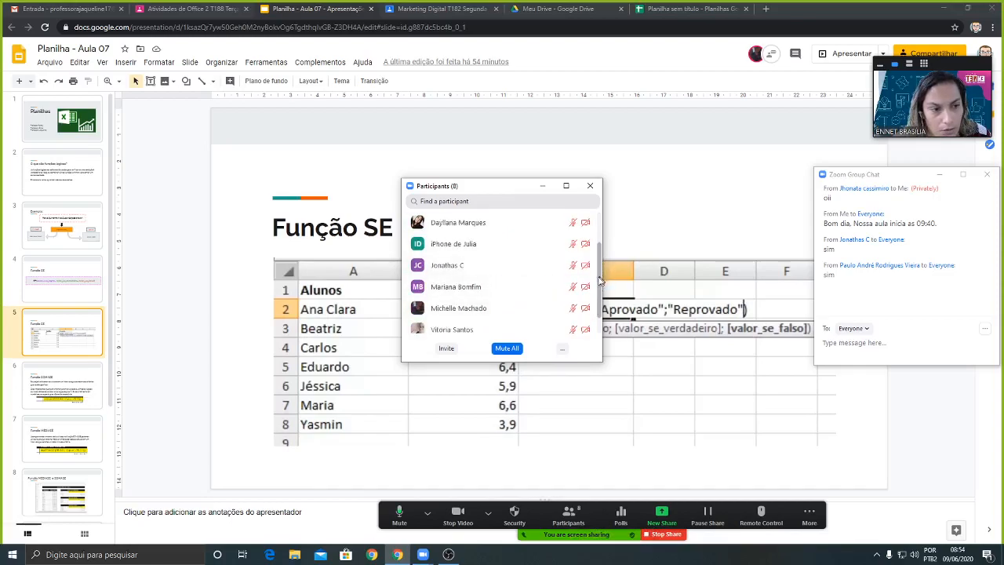
scroll(598, 284, "down", 1)
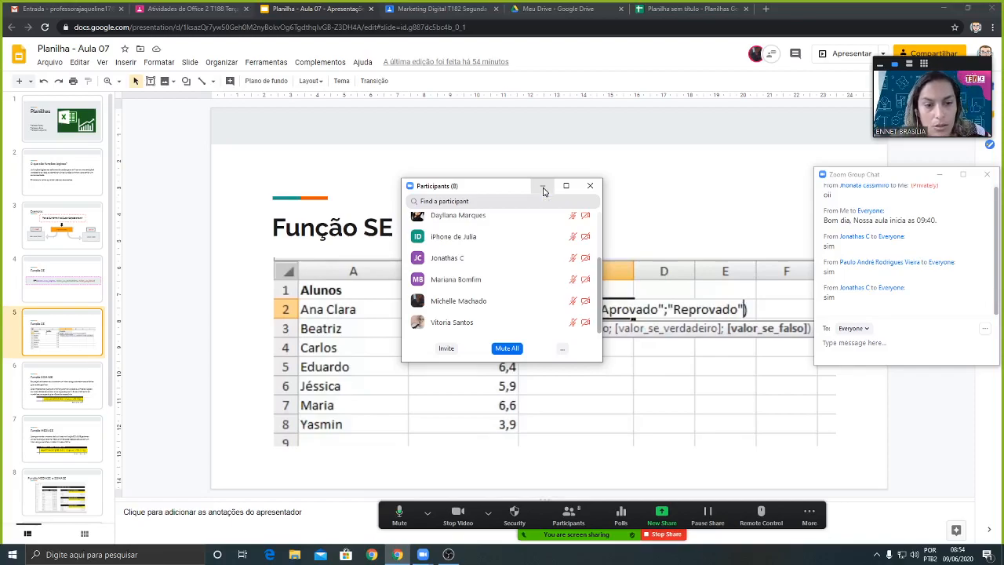
left_click(543, 188)
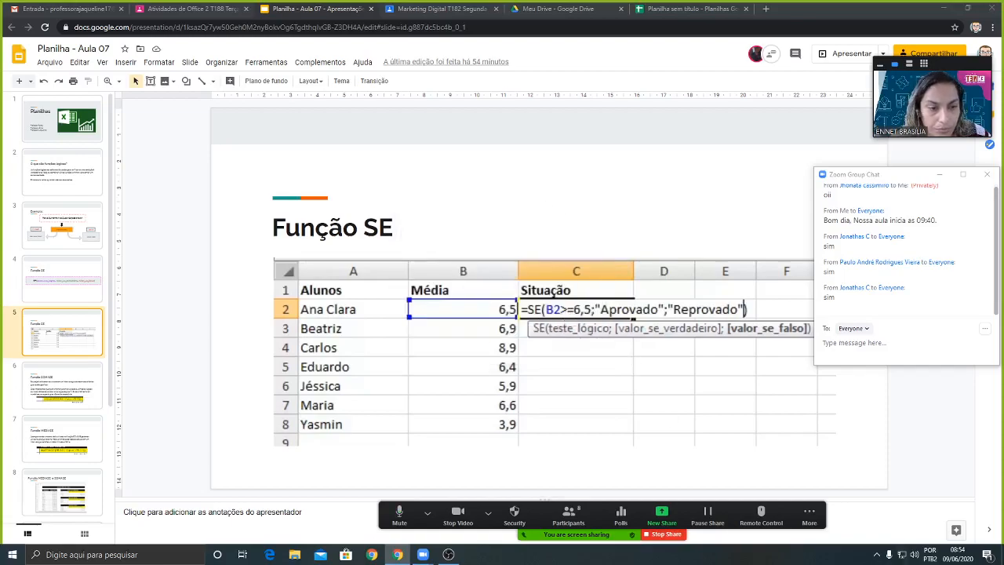
Step: Minimize the Zoom group chat and show the Função SOMASE slide in the presentation
left_click(941, 177)
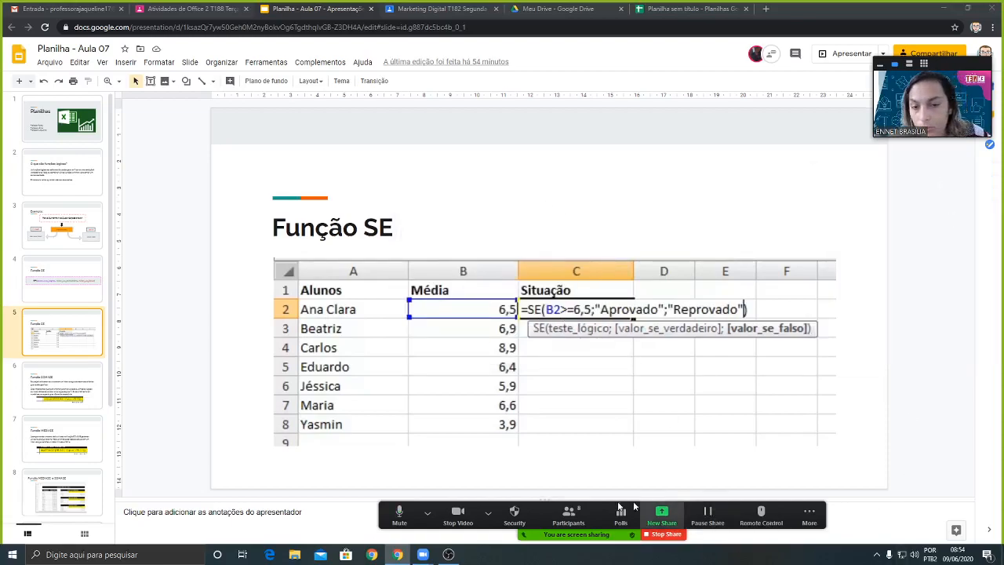
left_click(76, 382)
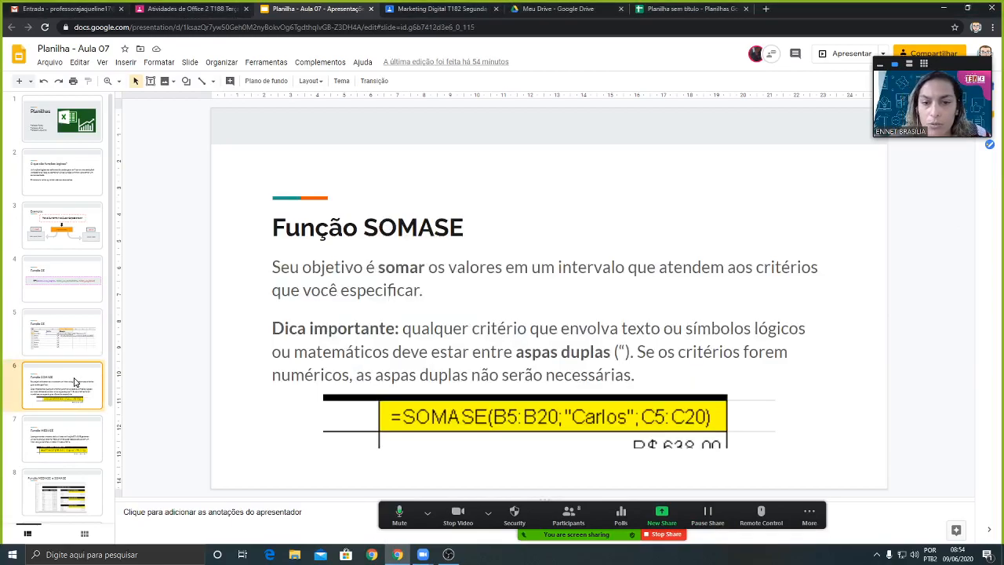
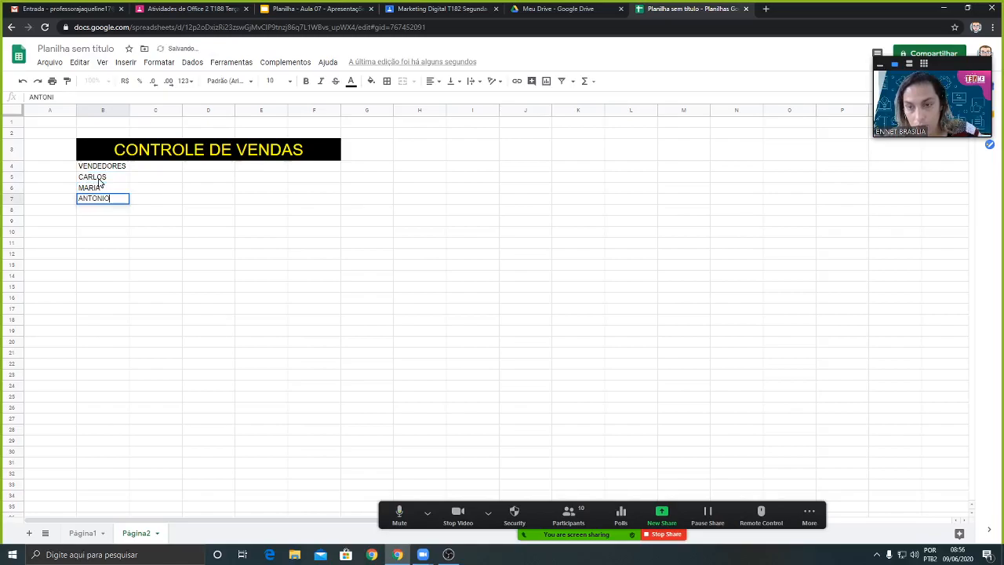
Step: Finish the third seller's name in B7 and copy the three names from B5:B7 to B8:B10
key("Return")
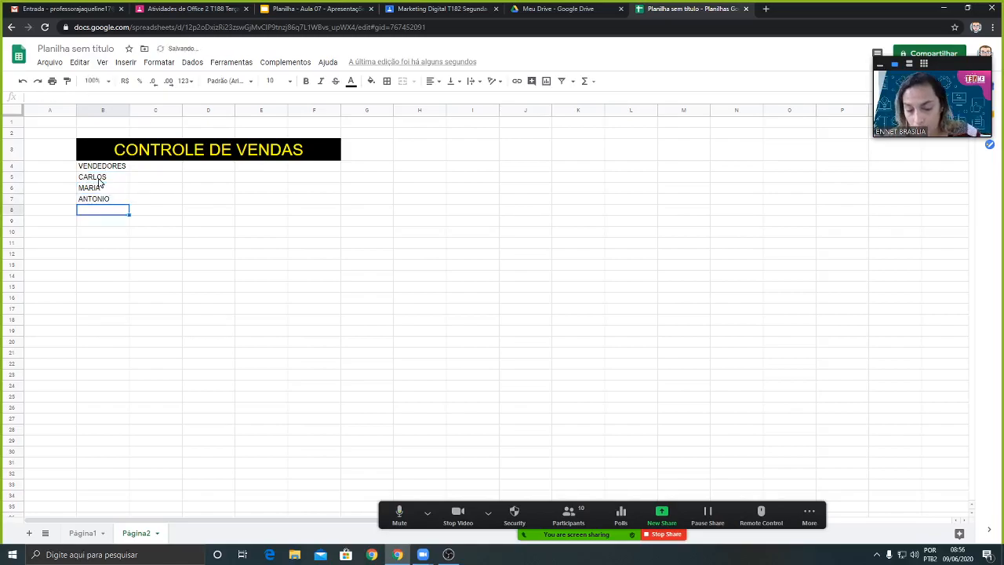
left_click_drag(116, 180, 118, 201)
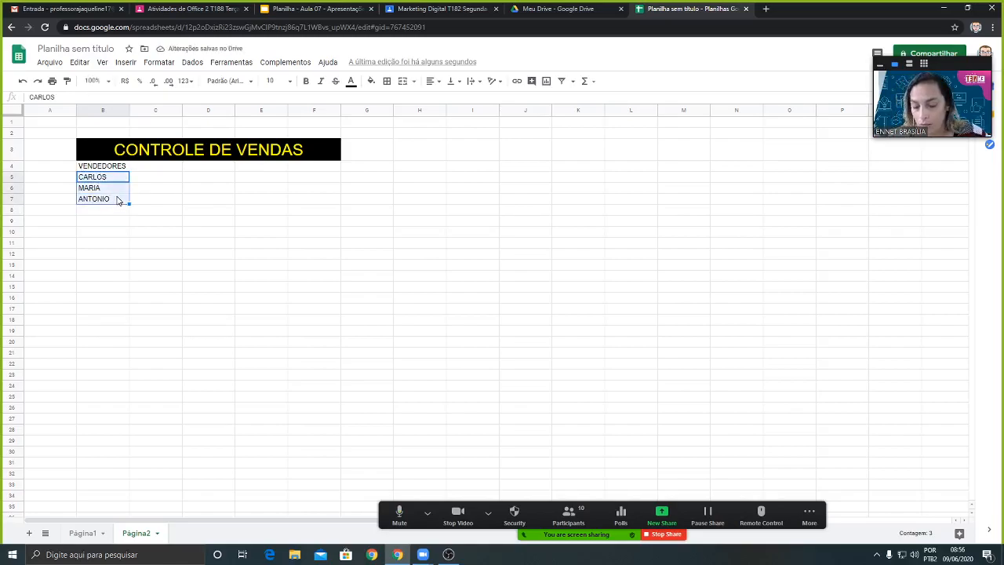
key("ctrl+c")
left_click(117, 210)
key("ctrl+v")
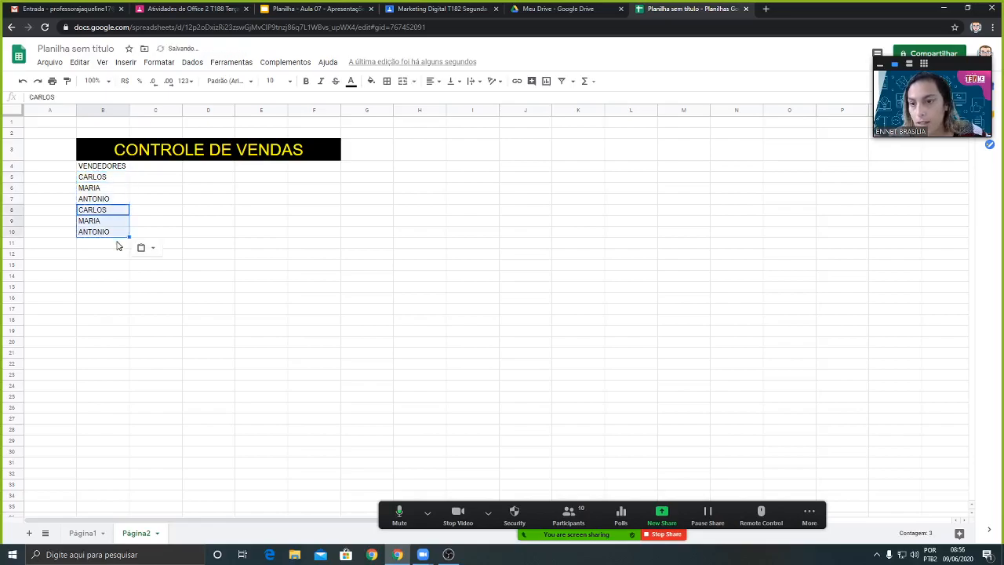
left_click(119, 243)
key("ctrl+v")
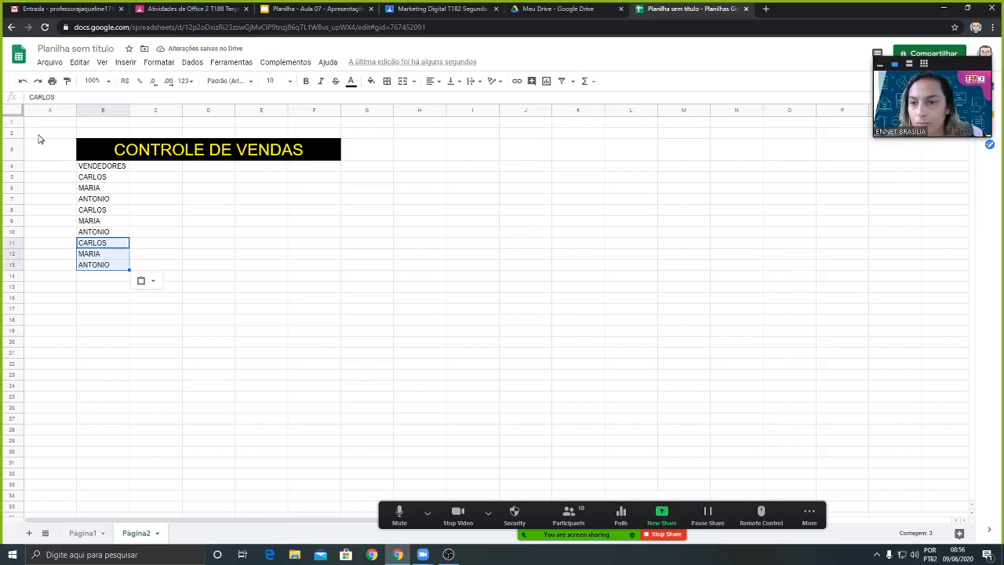
left_click_drag(109, 151, 303, 137)
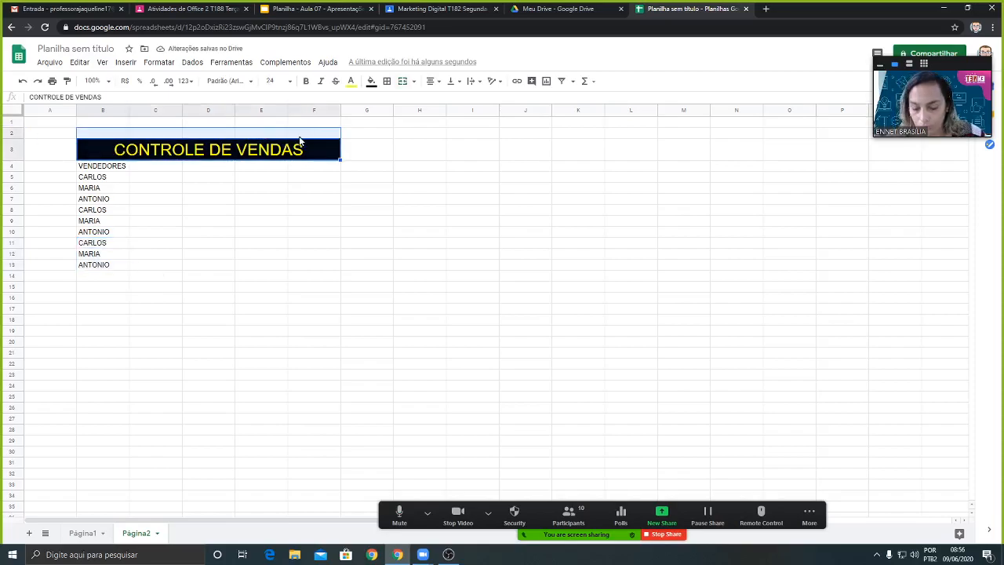
key("ctrl+z")
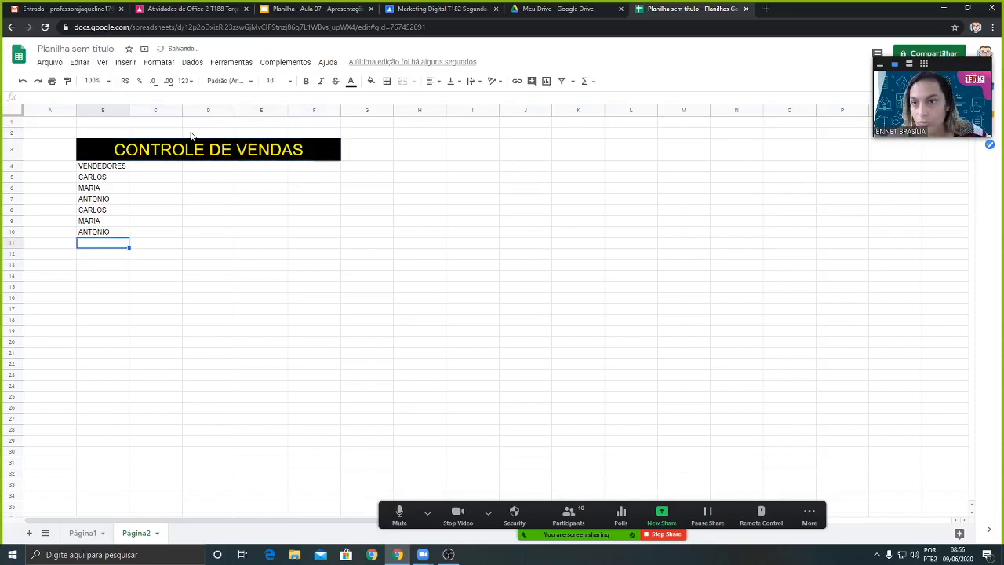
Step: Move the merged CONTROLE DE VENDAS title from row 3 up to row 2, starting at B2
left_click(97, 157)
key("ctrl+c")
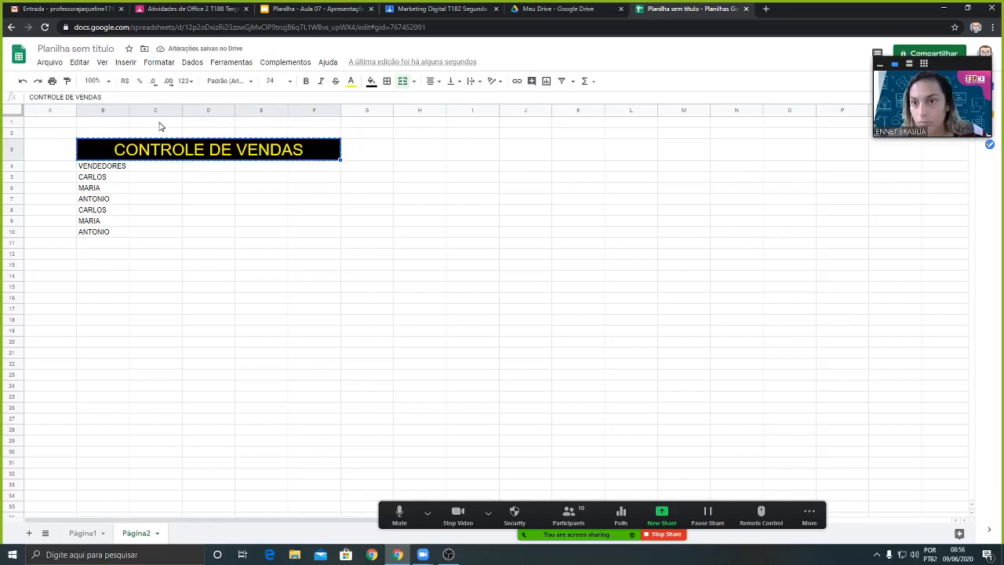
left_click(116, 133)
left_click(144, 152)
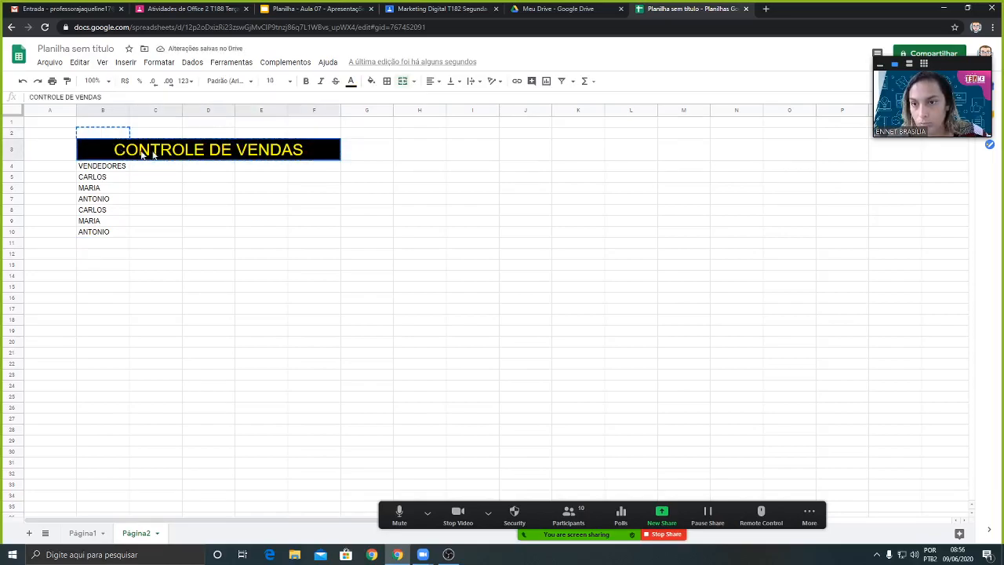
left_click(119, 135)
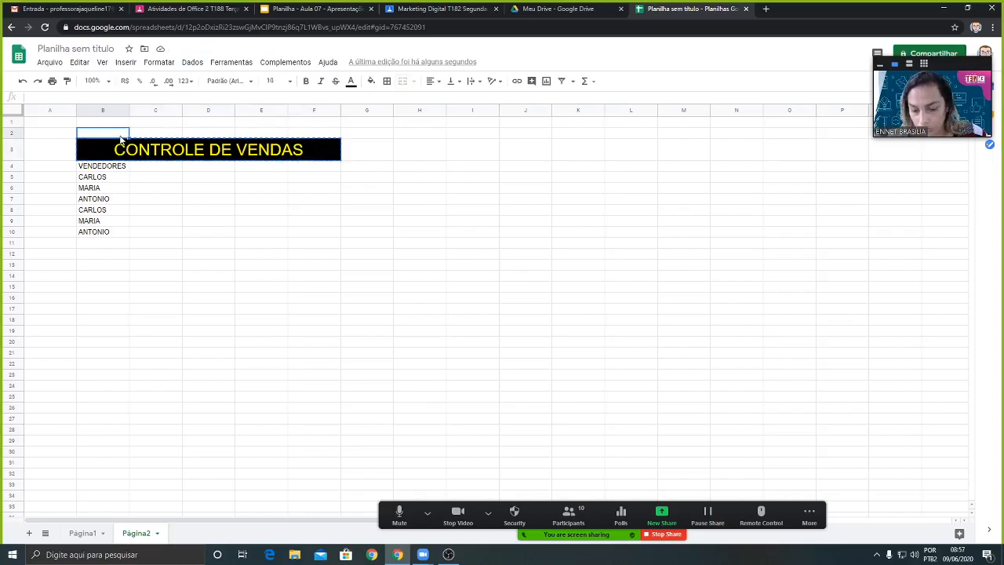
key("ctrl+v")
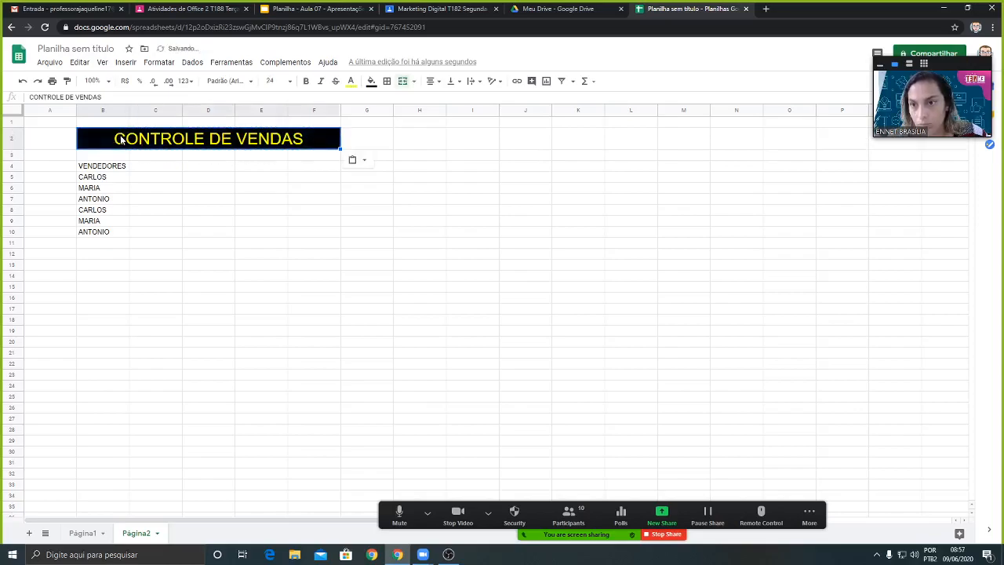
Step: Format the VENDEDORES header in B4 with a black fill and yellow text
left_click(125, 252)
left_click(112, 171)
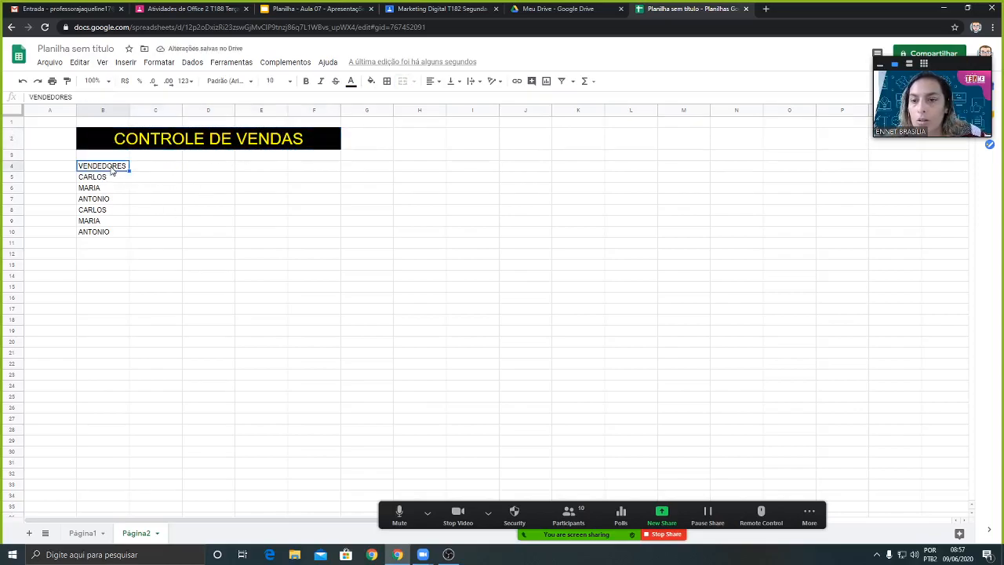
left_click(372, 82)
left_click(374, 114)
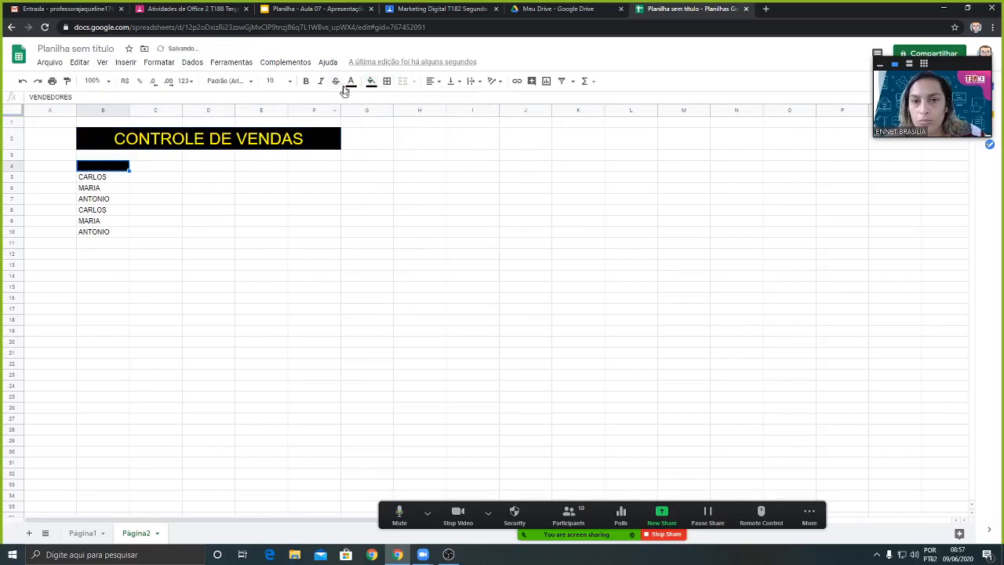
left_click(351, 82)
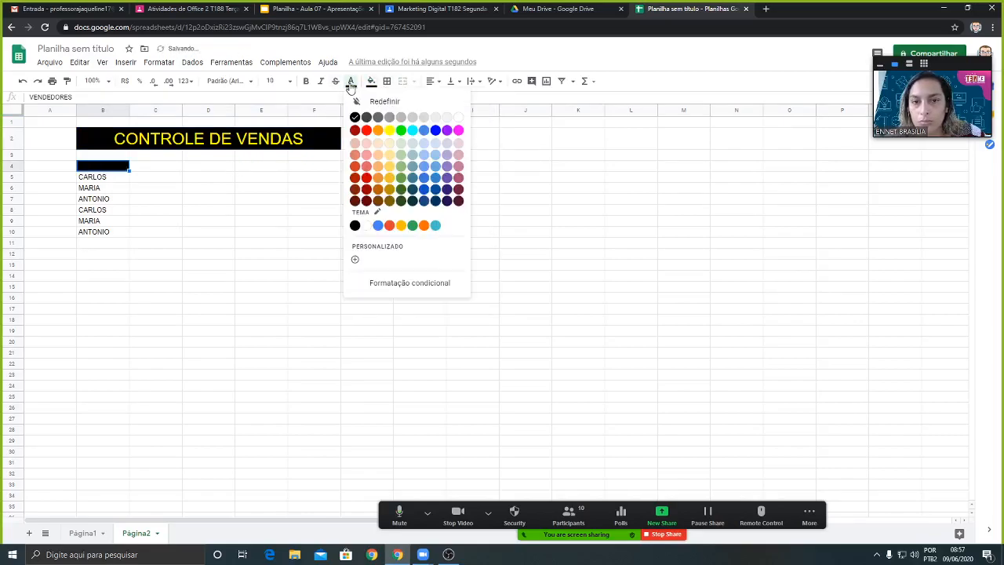
left_click(390, 131)
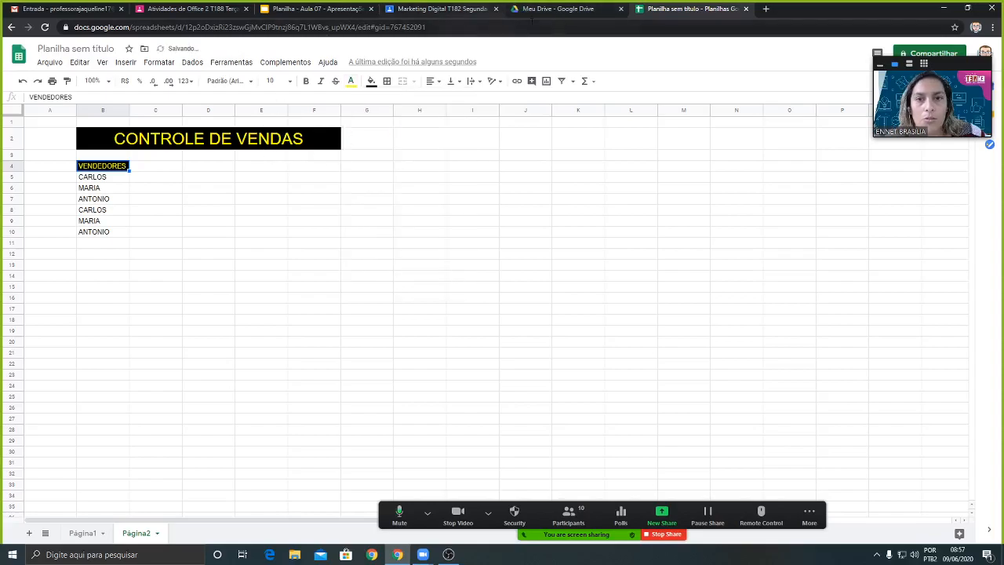
Step: Check the Função MÉDIASE e SOMASE slide in Google Slides, then add a matching VENDAS header in C4 of the Google Sheets table
left_click(318, 8)
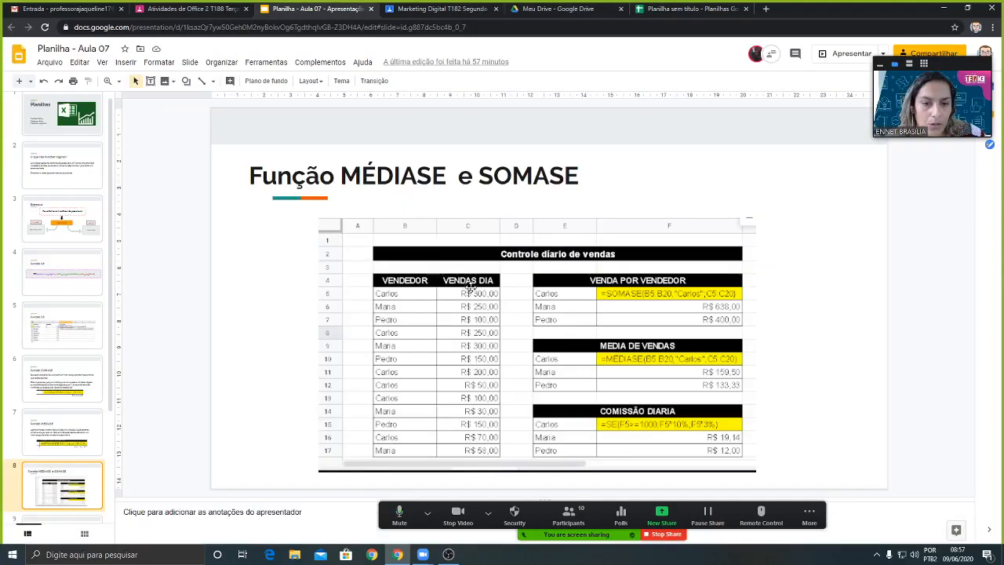
left_click(684, 10)
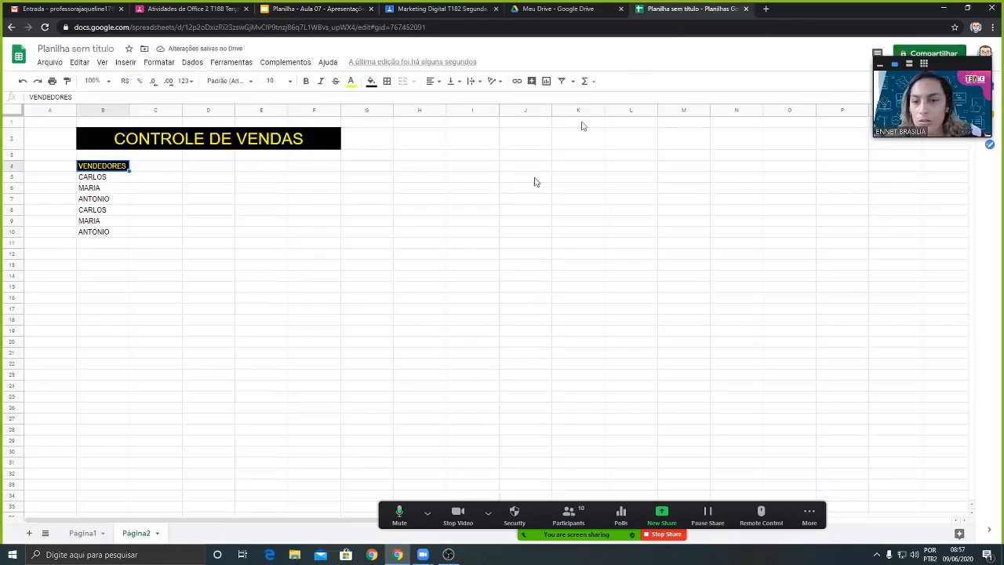
left_click(165, 170)
left_click(127, 172)
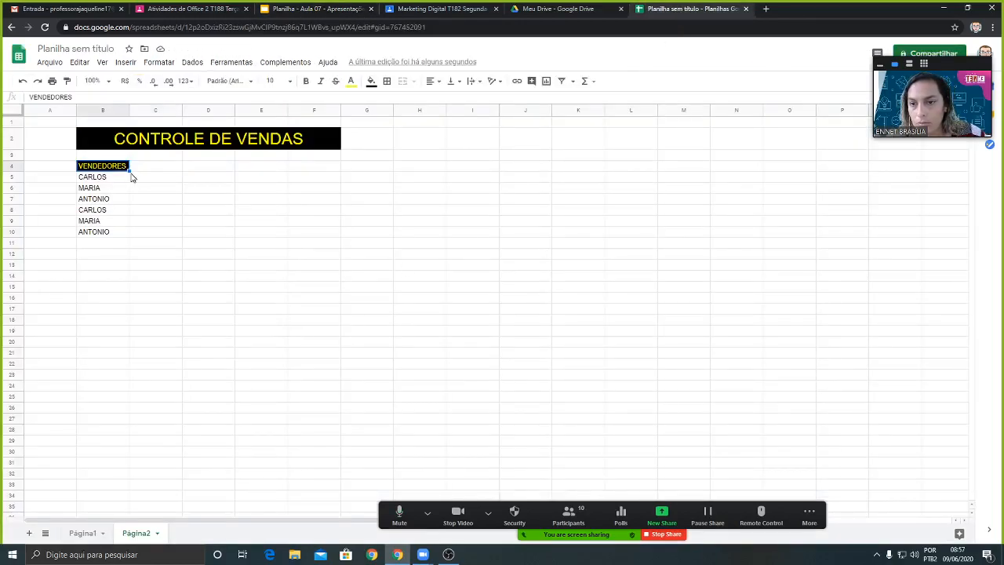
left_click_drag(129, 170, 153, 174)
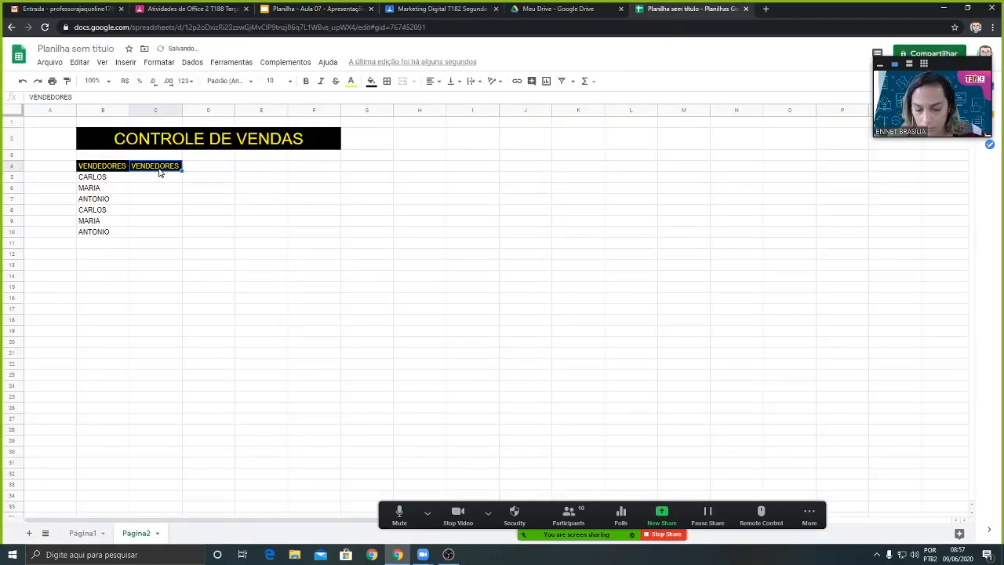
left_click(159, 172)
type("VENDAQS")
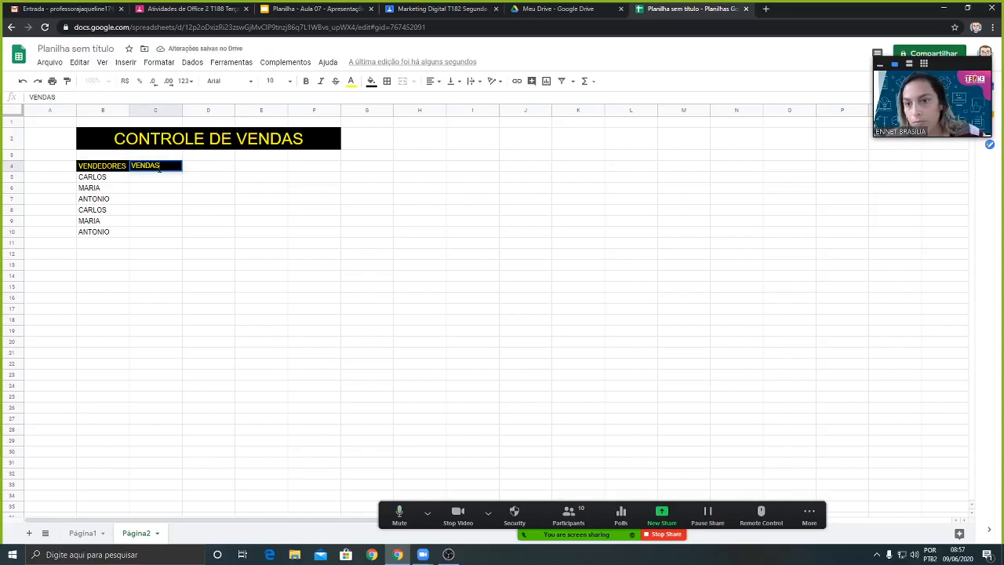
Step: Enter the sales values 350, 200, 800, 150, 600 and 700 in C5:C10 and select that range
left_click(165, 181)
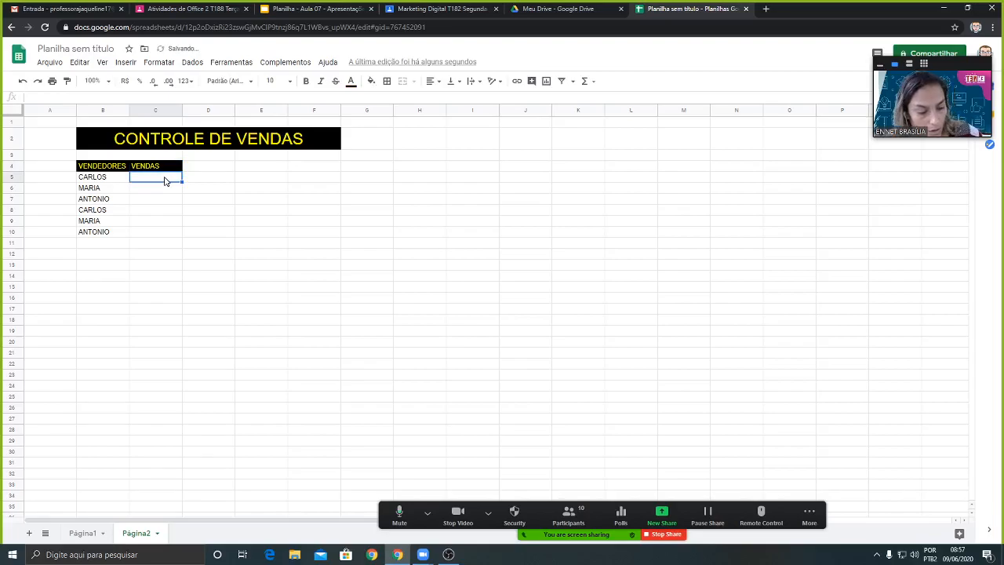
type("350")
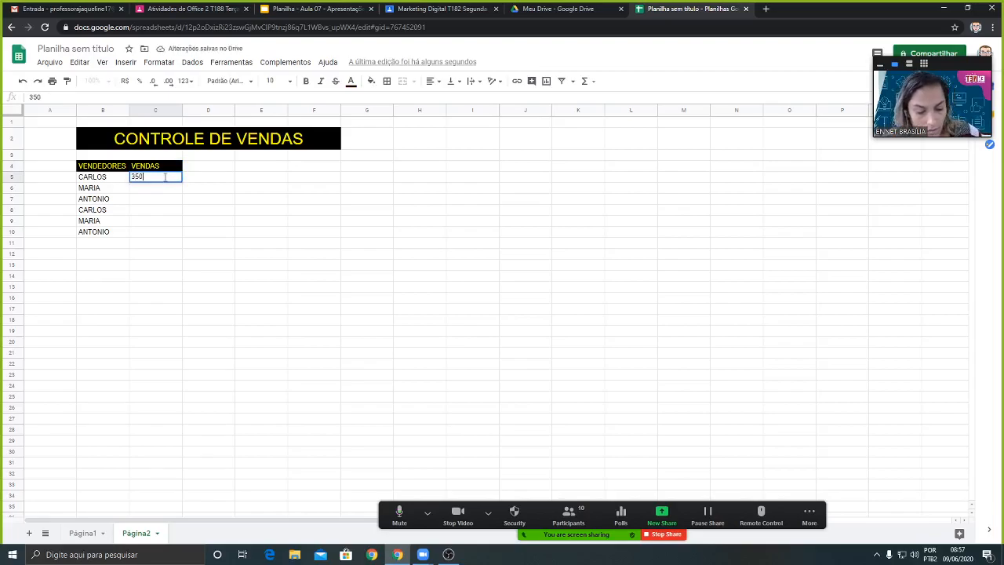
key("Return")
type("200")
key("Return")
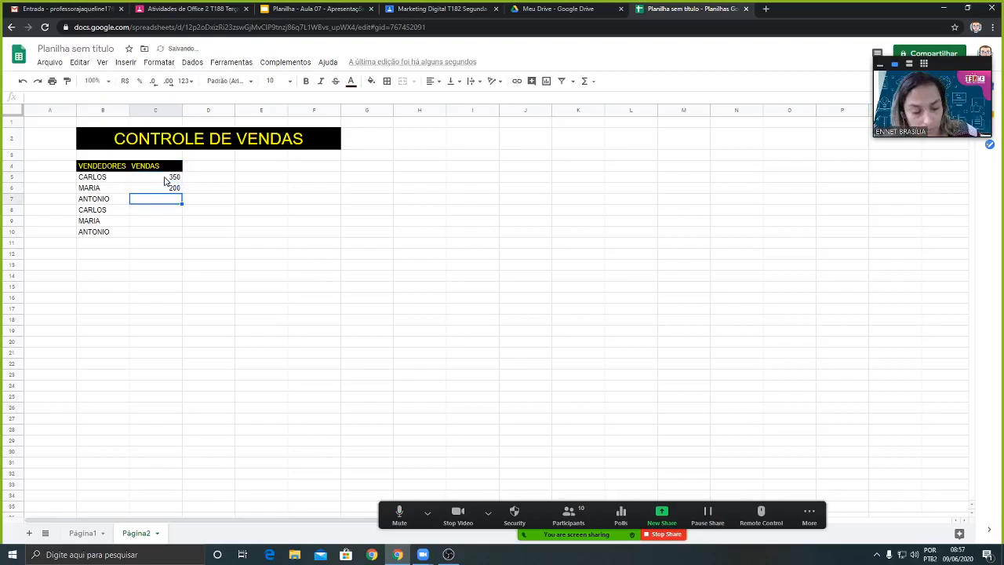
type("800")
key("Return")
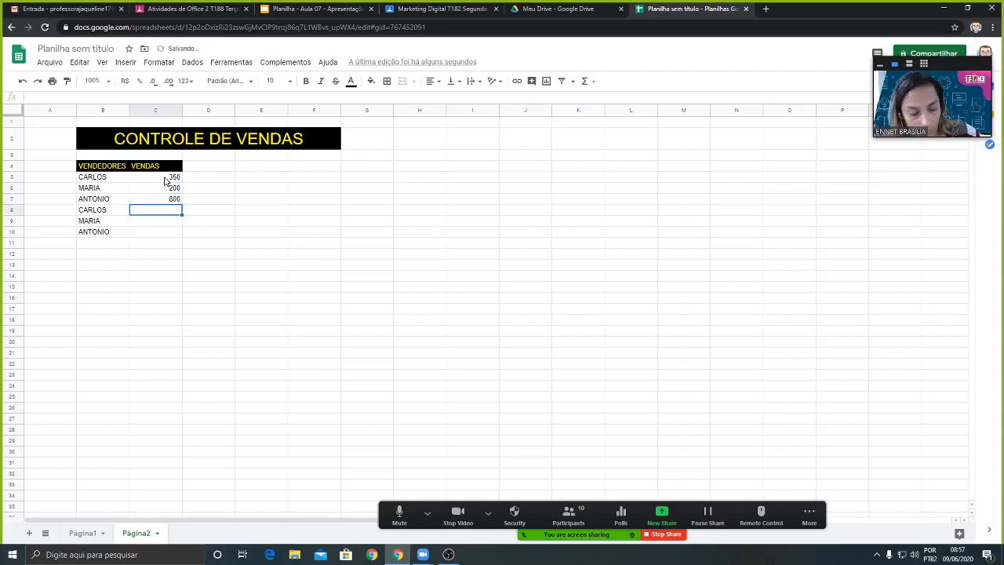
type("150")
key("Return")
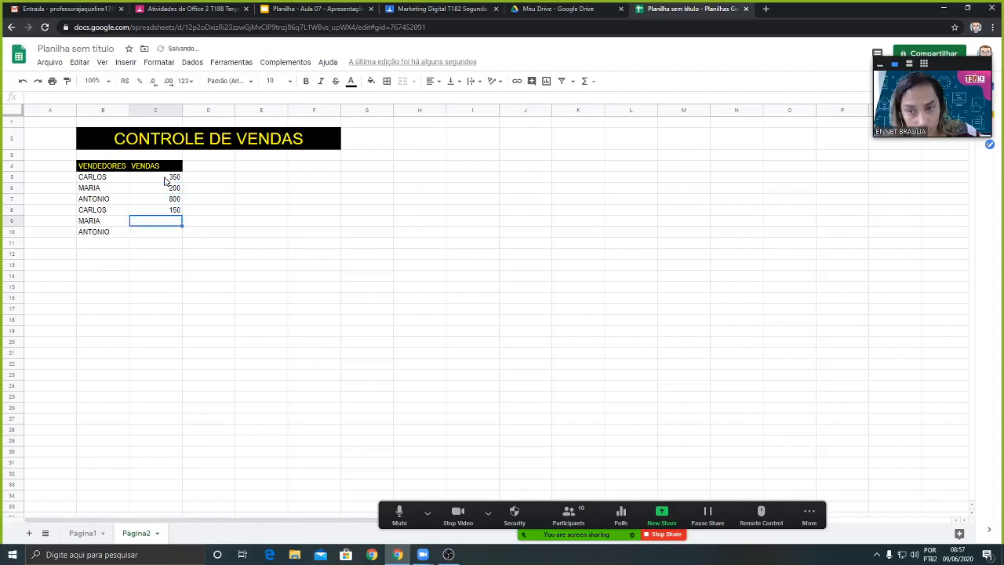
type("1")
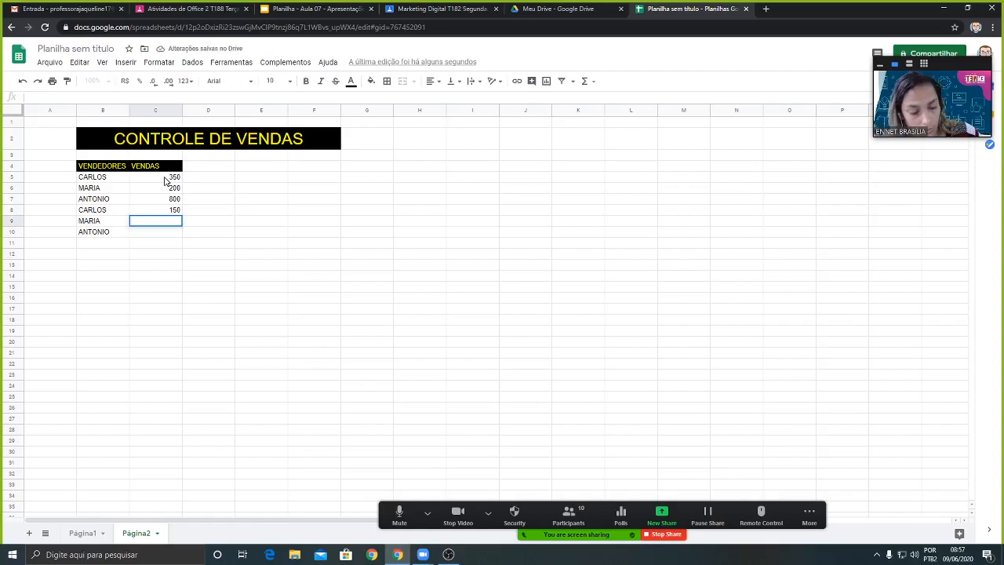
type("600")
key("Return")
type("700")
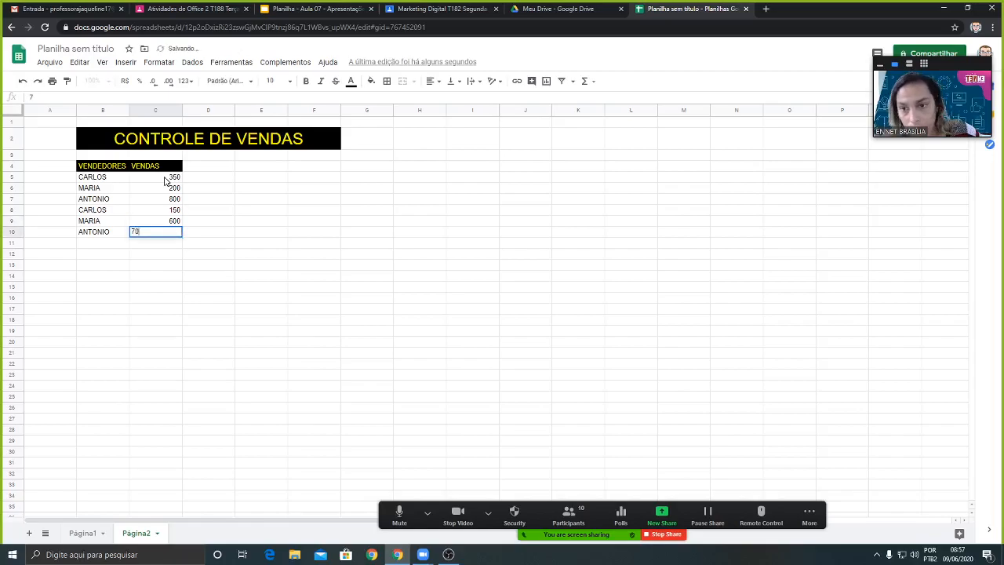
key("Return")
left_click_drag(168, 182, 146, 233)
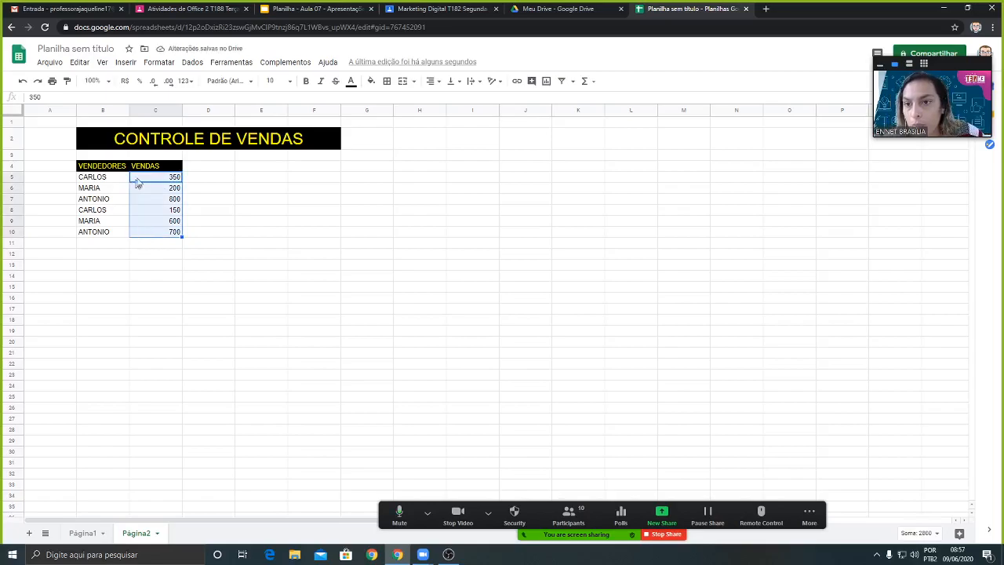
Step: Format the sales values in C5:C10 as R$ currency and set the font size of B5:C10 to 14
left_click(125, 81)
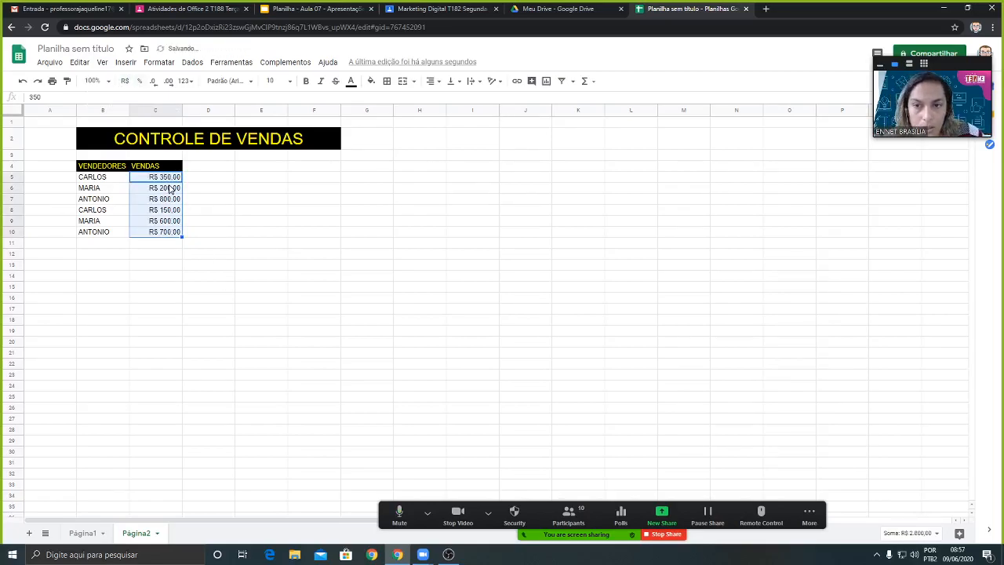
left_click(55, 179)
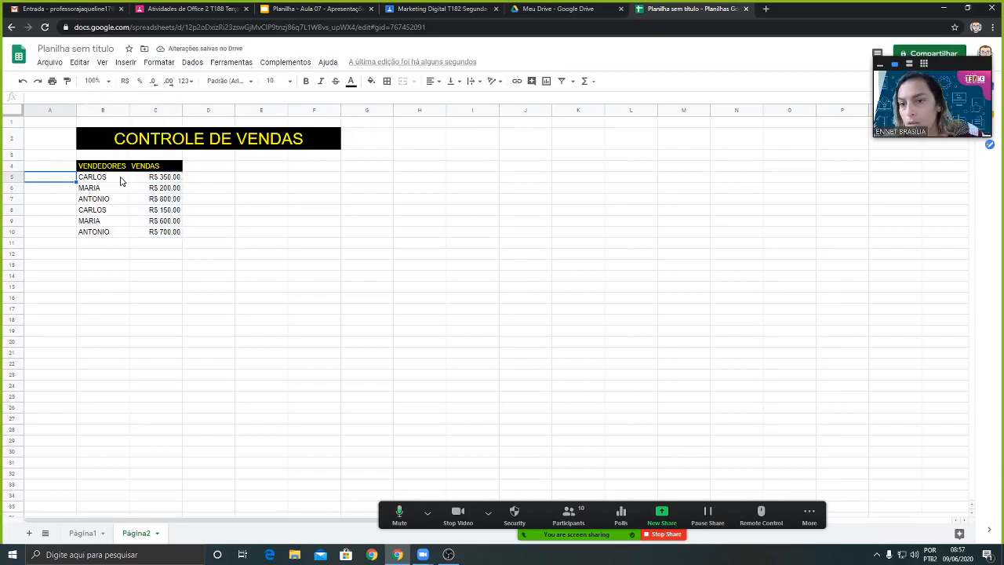
left_click_drag(122, 181, 173, 236)
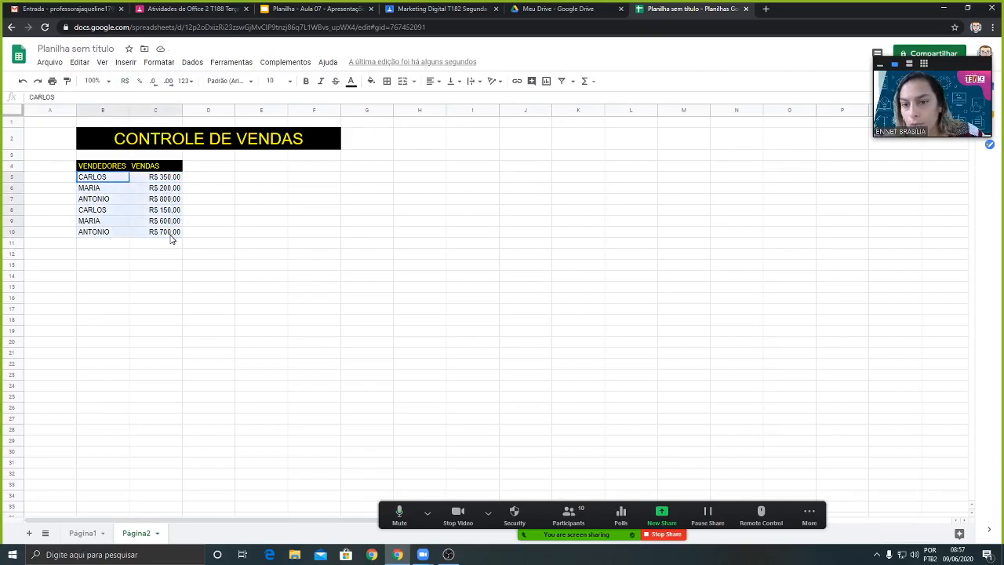
left_click(292, 82)
left_click(278, 217)
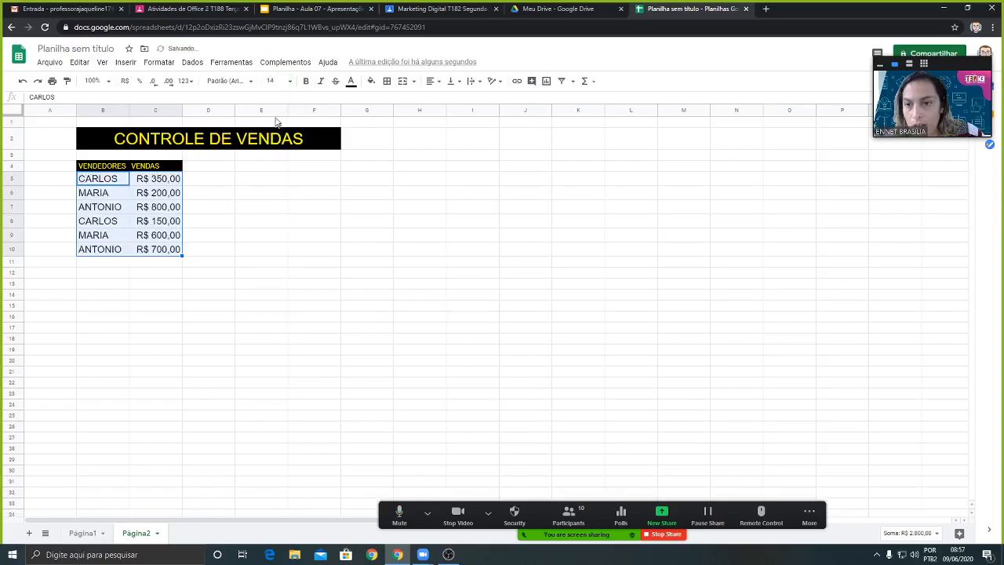
Step: Widen columns B and C and centre the VENDEDORES and VENDAS headers in B4:C4
left_click_drag(129, 109, 215, 110)
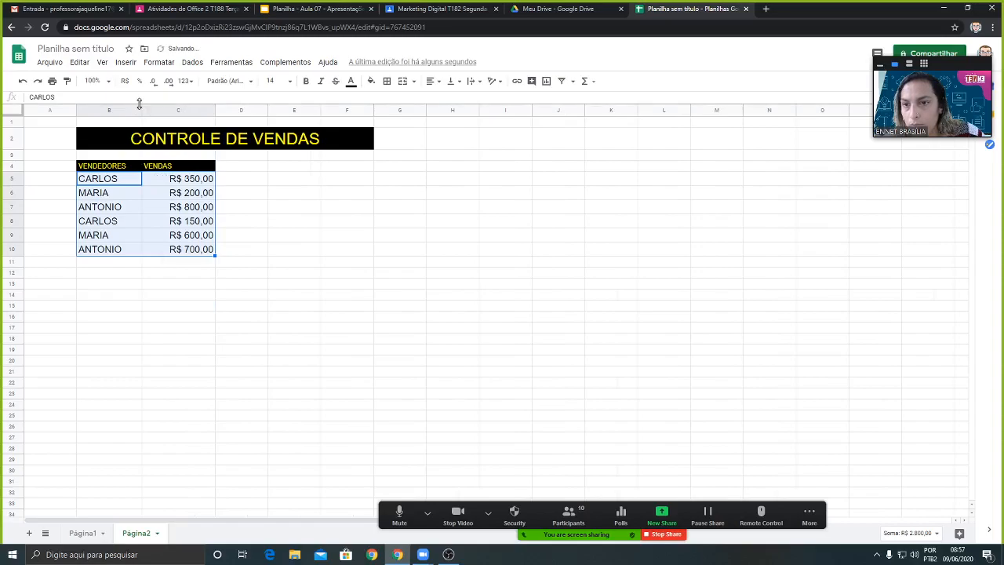
left_click_drag(142, 110, 153, 110)
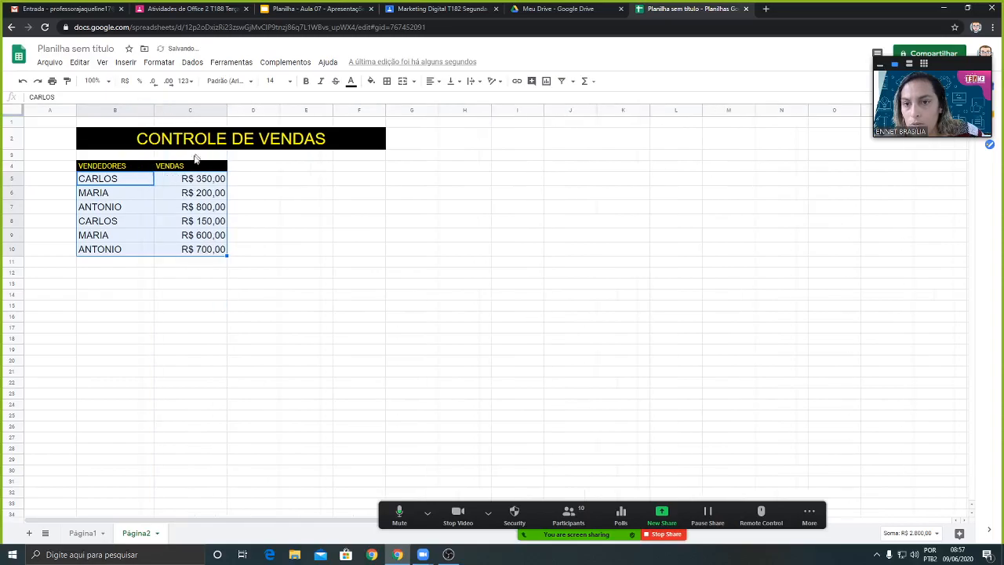
left_click_drag(111, 166, 139, 166)
left_click(173, 171)
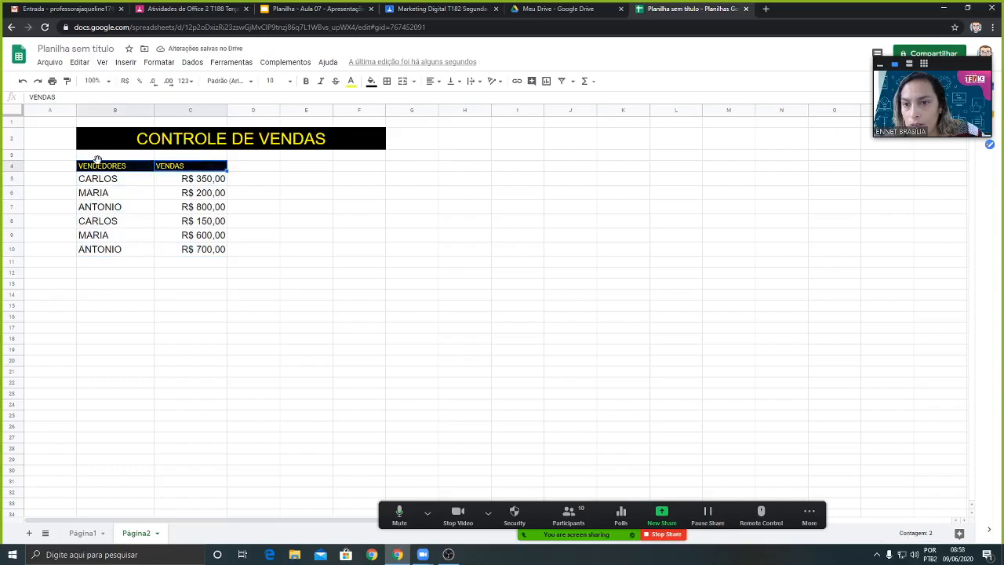
left_click(440, 82)
left_click(444, 97)
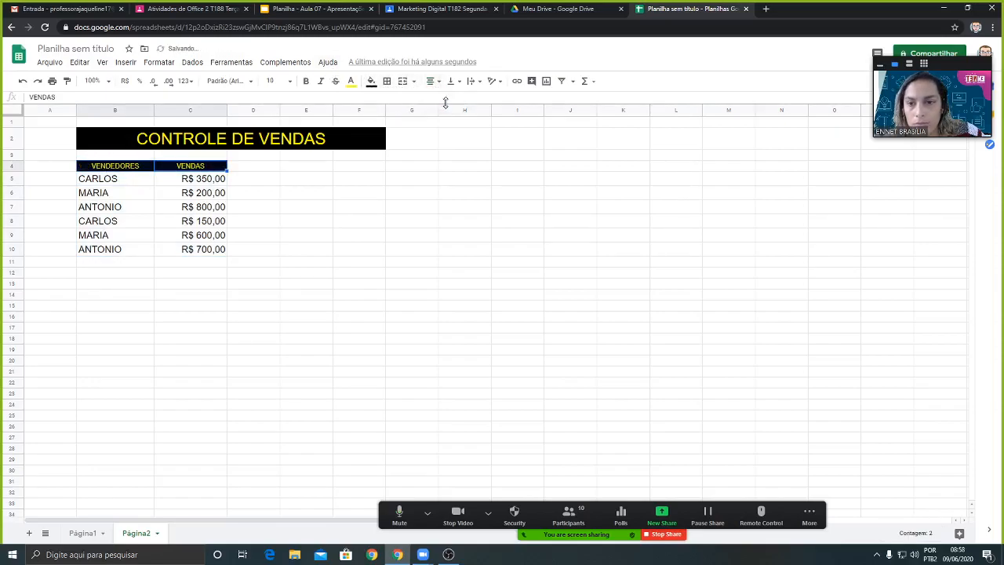
left_click(311, 211)
Step: Check the Função MÉDIASE e SOMASE slide in Google Slides, then enter VENDA POR VENDEDOR in E4 of the Google Sheets table
left_click(322, 10)
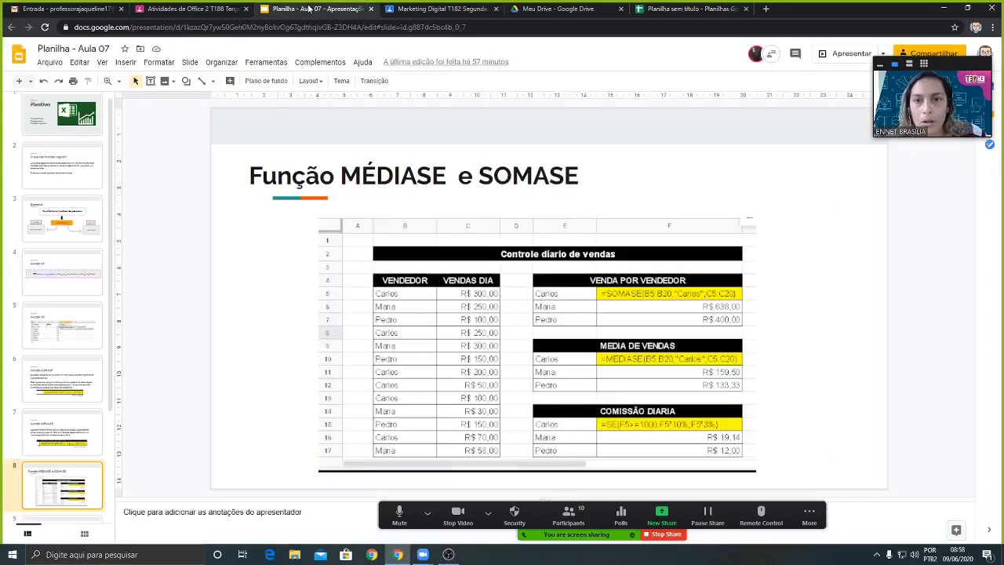
key("Down")
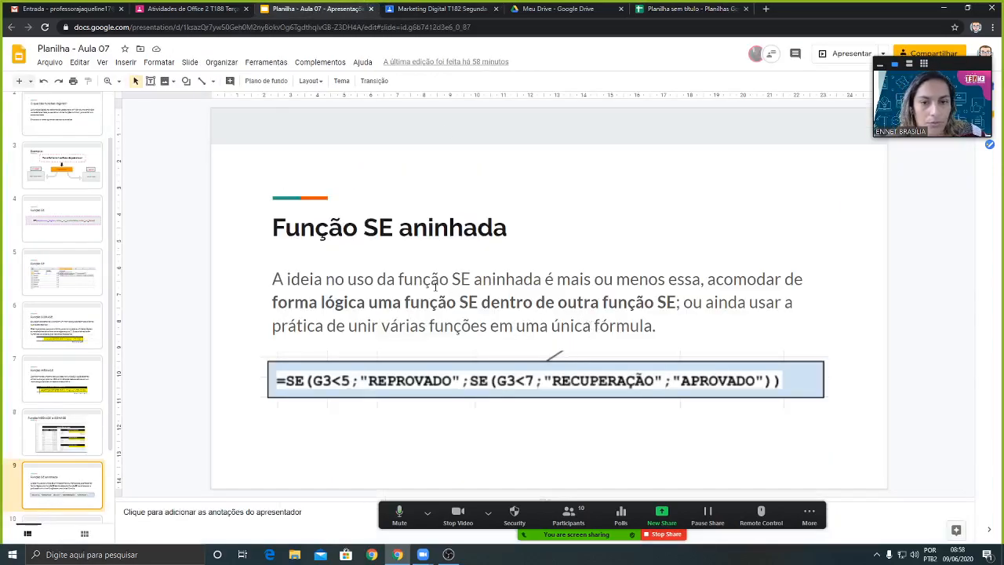
key("Up")
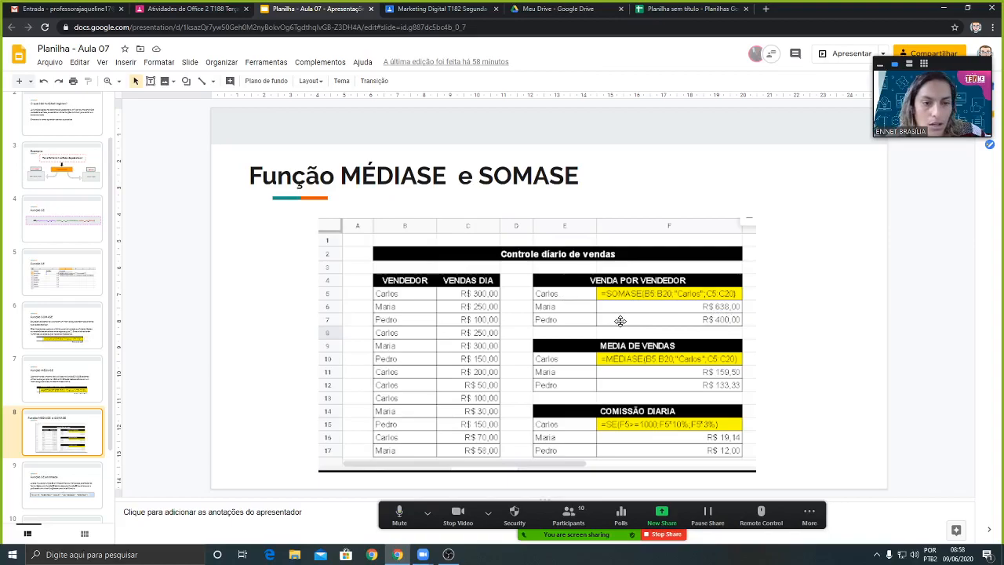
left_click(676, 10)
left_click(309, 168)
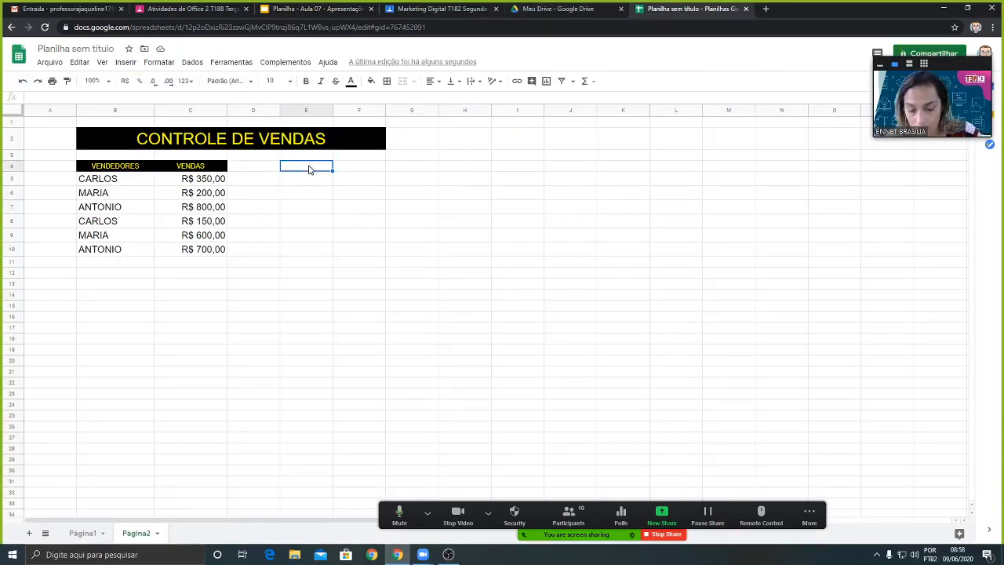
type("v")
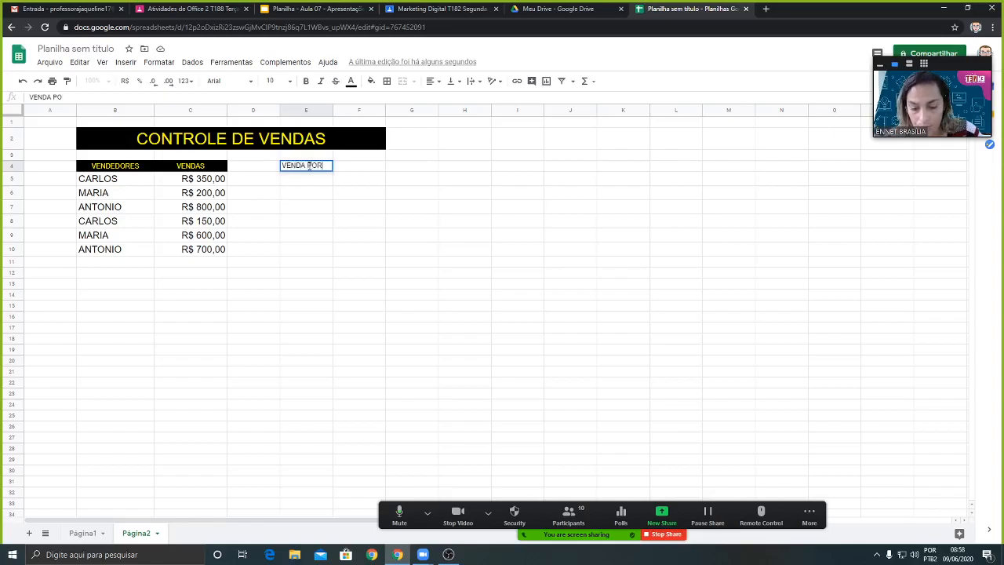
type("ENDA POR VENDEDOR")
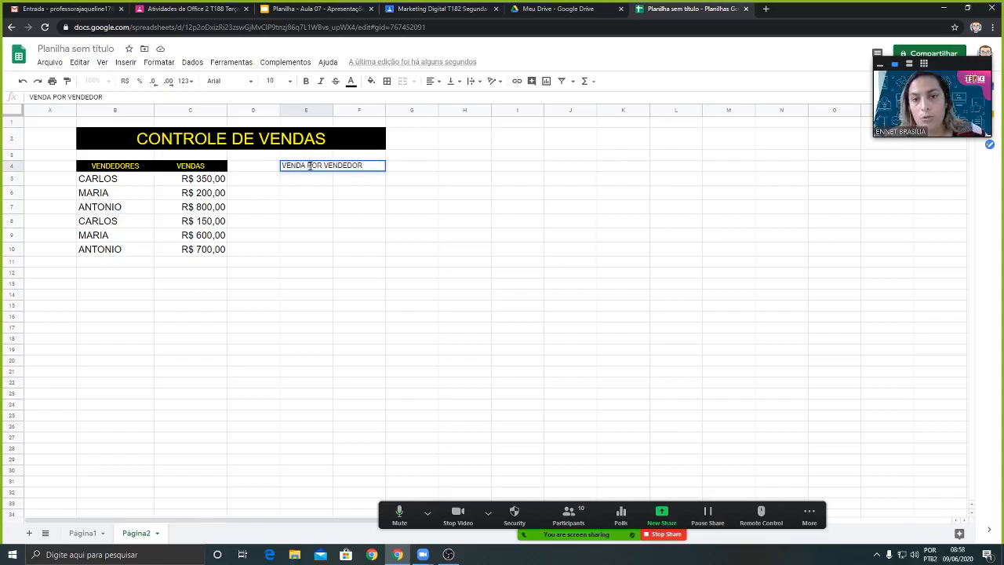
key("Return")
Step: Merge E4:F4 and format the VENDA POR VENDEDOR header with black fill and centred, bold yellow text
left_click_drag(327, 167, 365, 172)
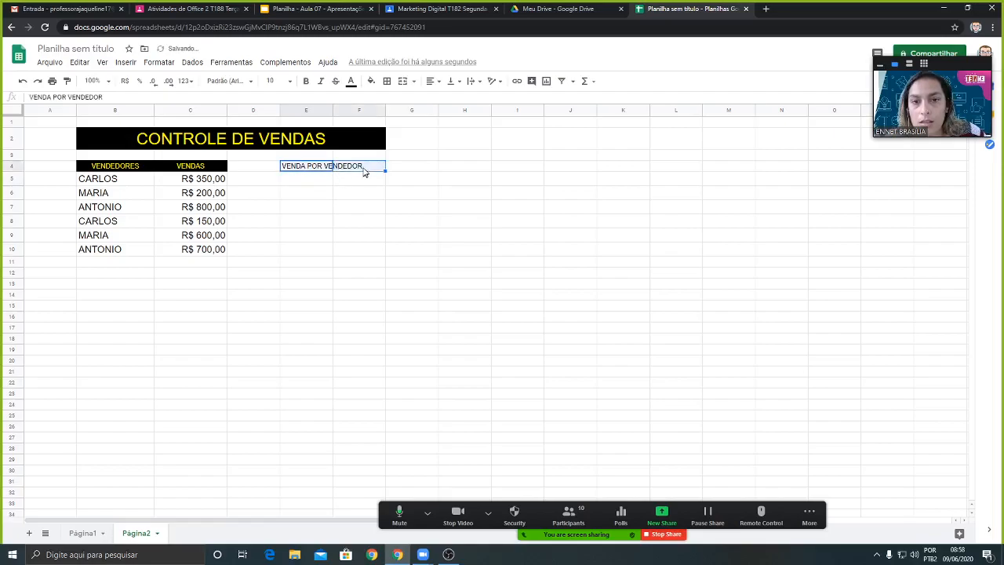
left_click(403, 82)
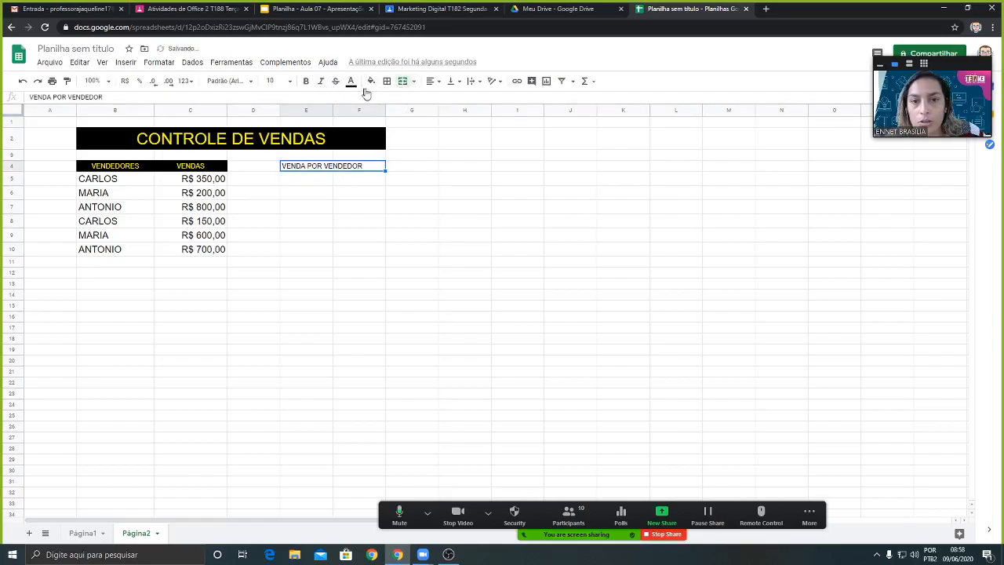
left_click(372, 81)
left_click(375, 117)
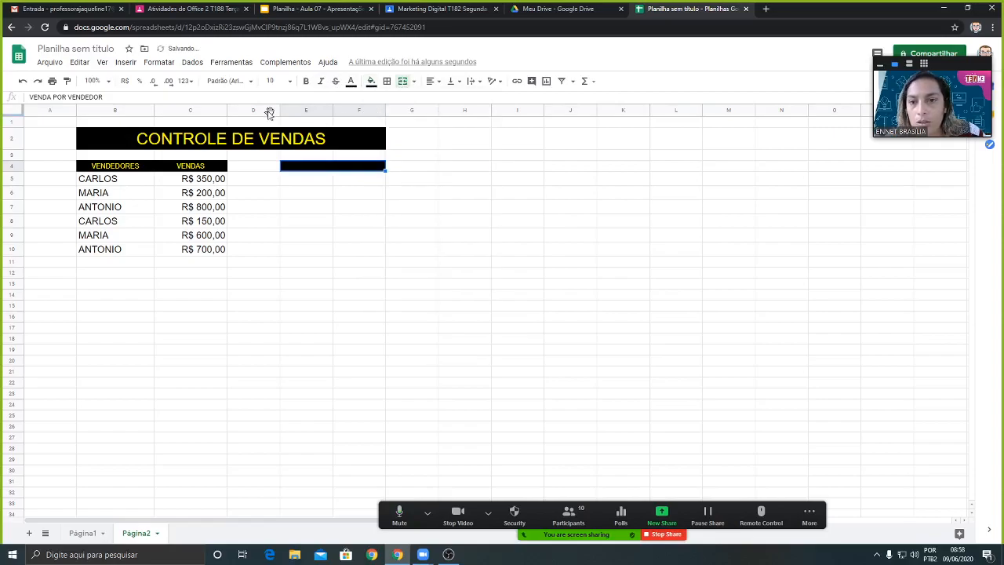
left_click(353, 82)
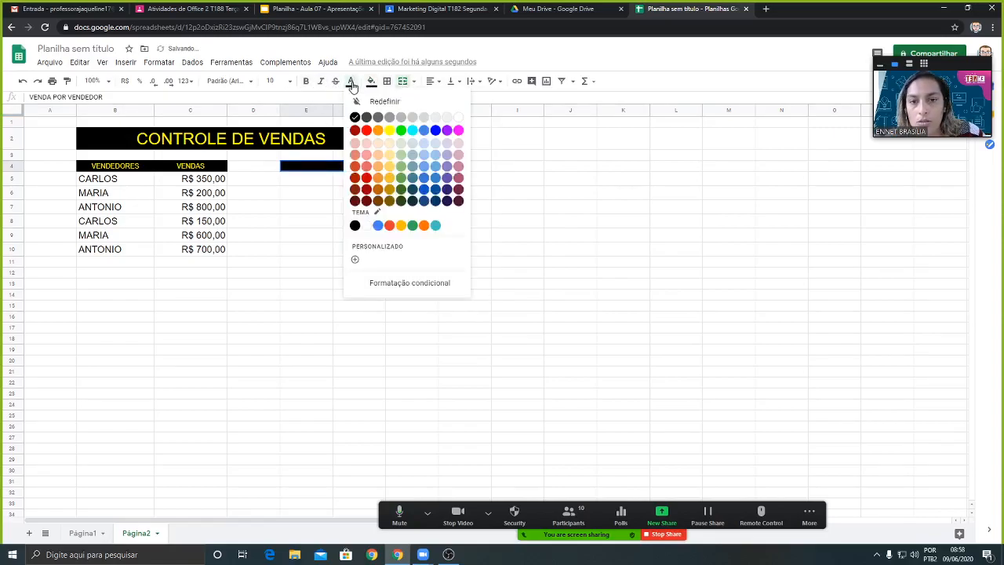
left_click(391, 131)
left_click(434, 82)
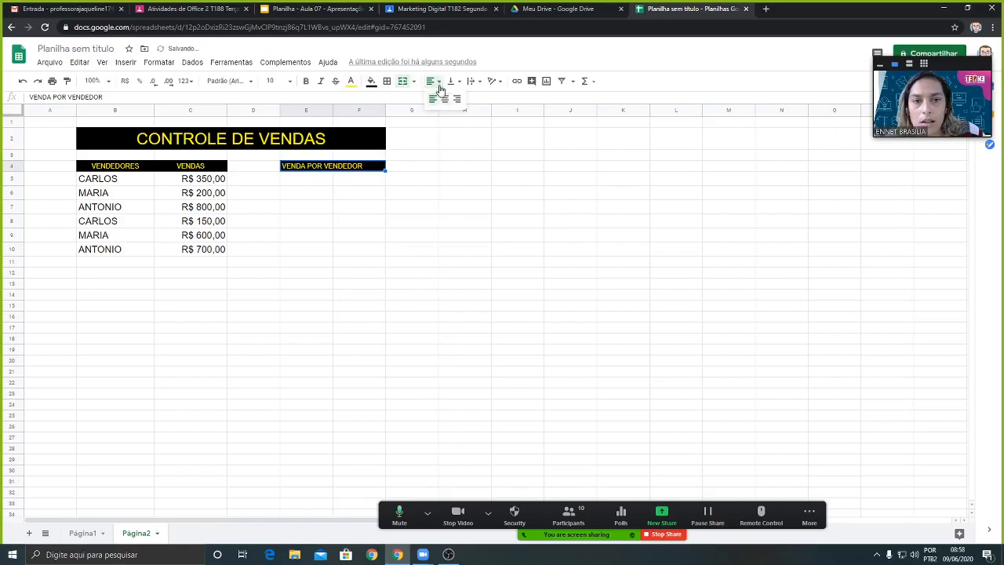
left_click(445, 99)
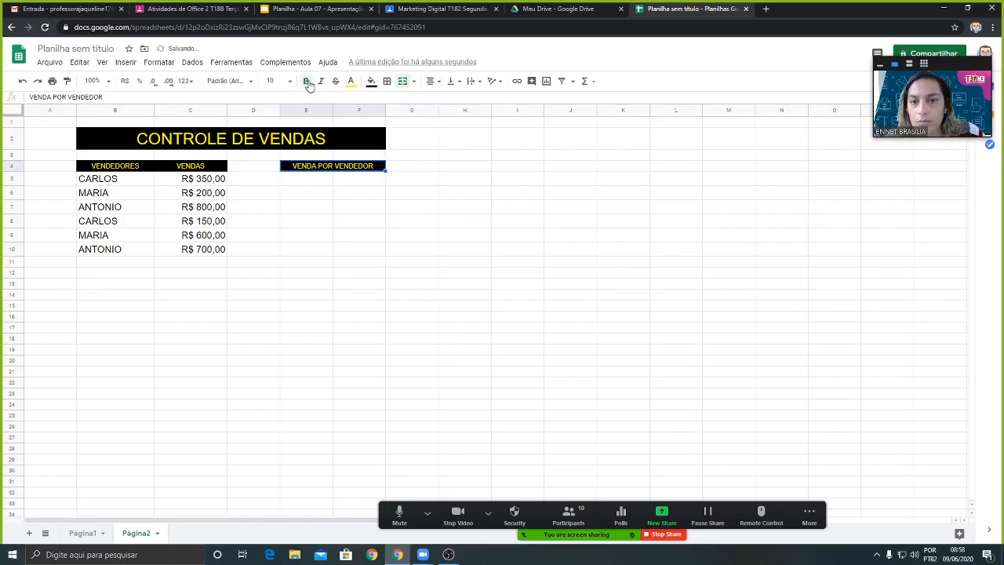
Step: Make the VENDAS and VENDEDORES headers in row 4 bold
left_click(223, 166)
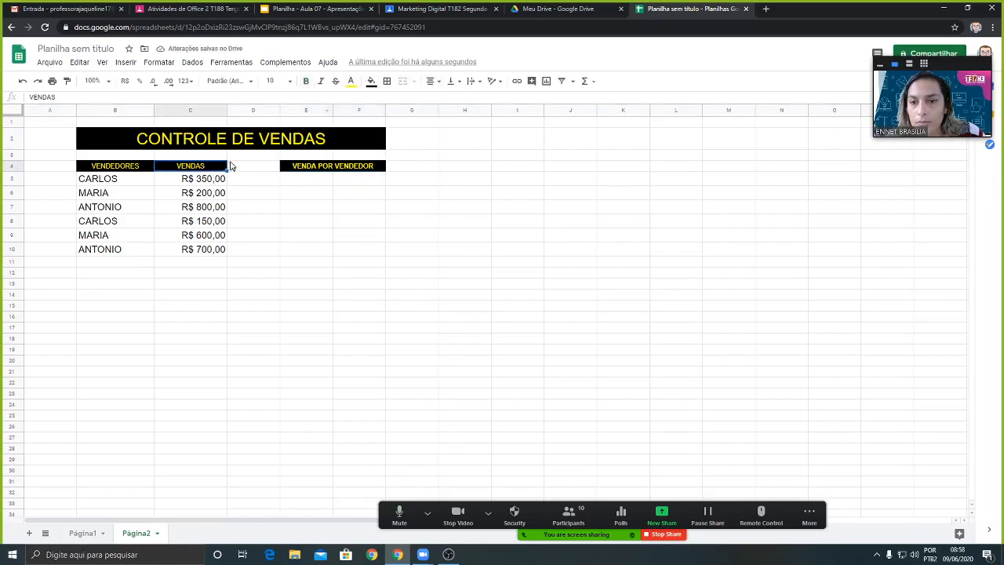
left_click(311, 84)
left_click(149, 166)
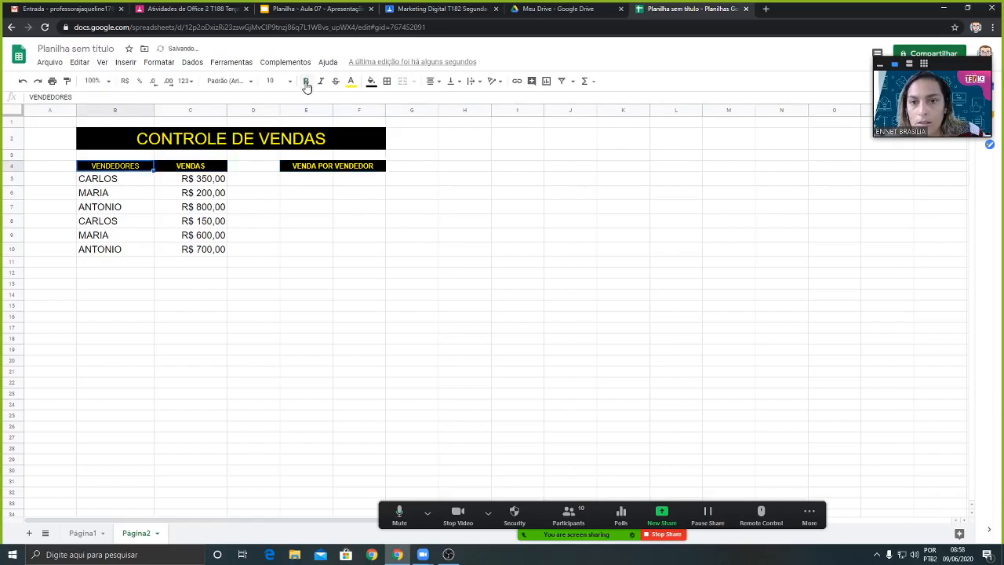
Step: List each of the three sellers' names once in E5:E7, in the order of the VENDEDORES column
left_click(307, 180)
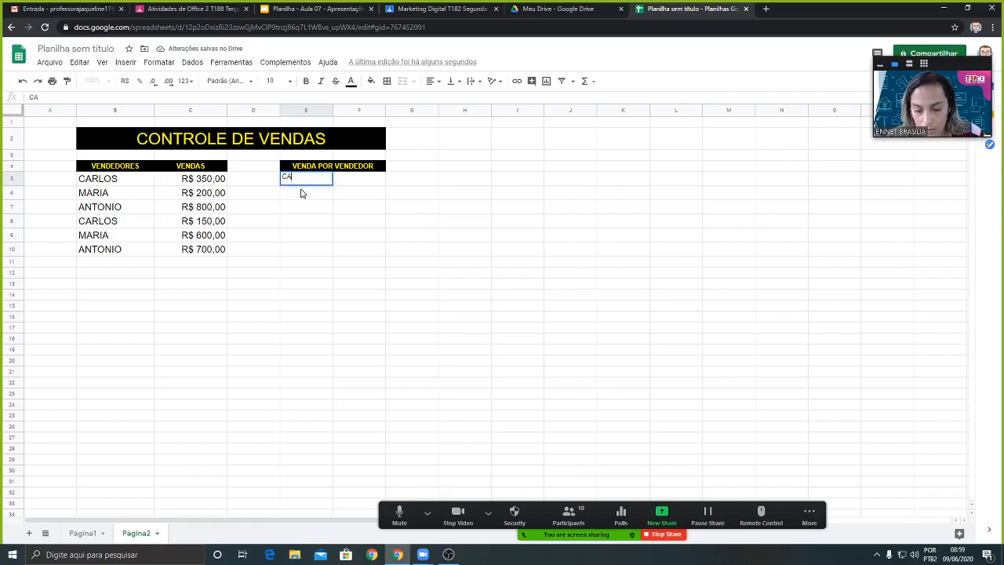
type("CARLOS")
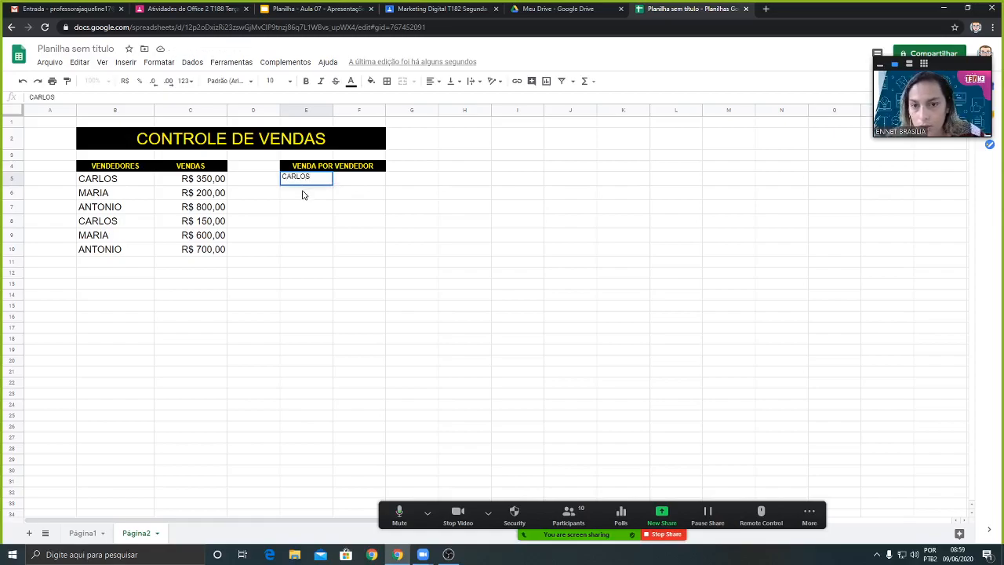
key("Return")
type("MARIA")
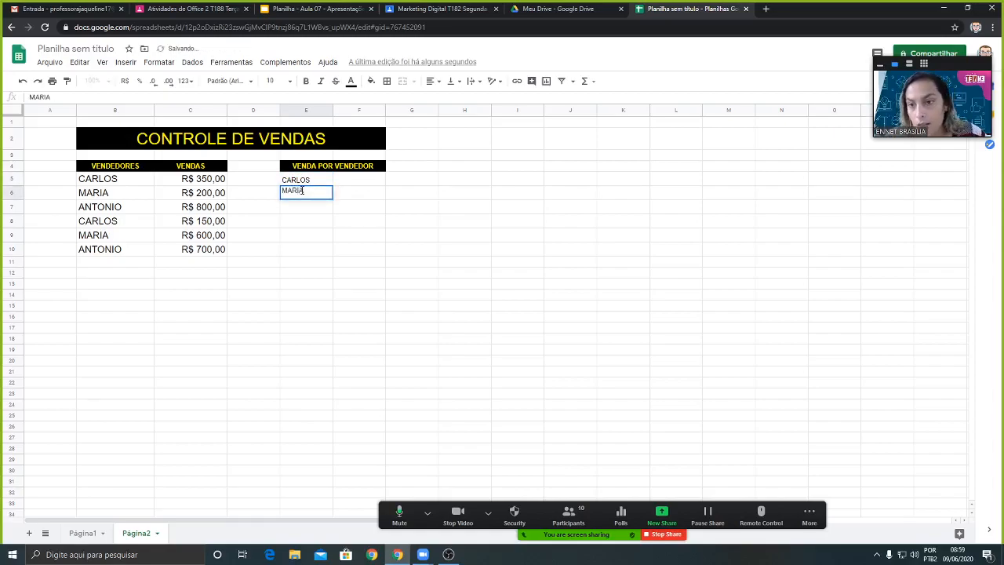
key("Return")
type("AN")
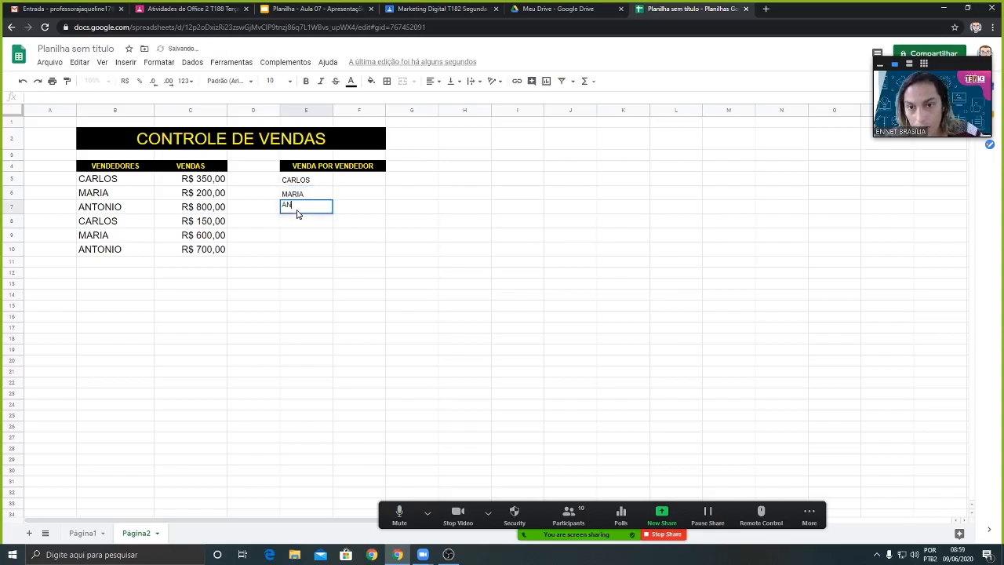
type("TONIO")
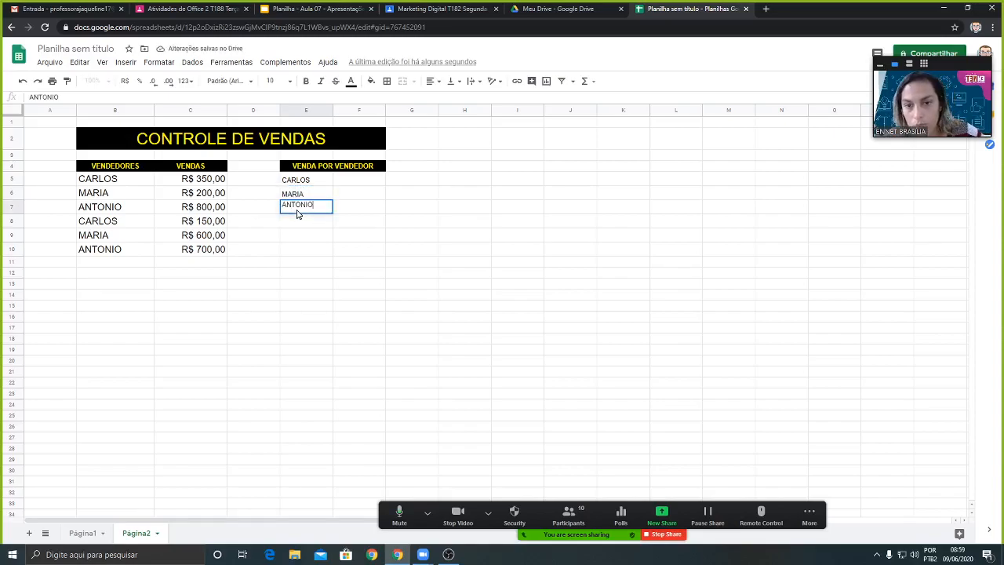
left_click(313, 288)
Step: Widen columns F and E and set the font size of E5:F7 to 14
left_click_drag(385, 107, 420, 107)
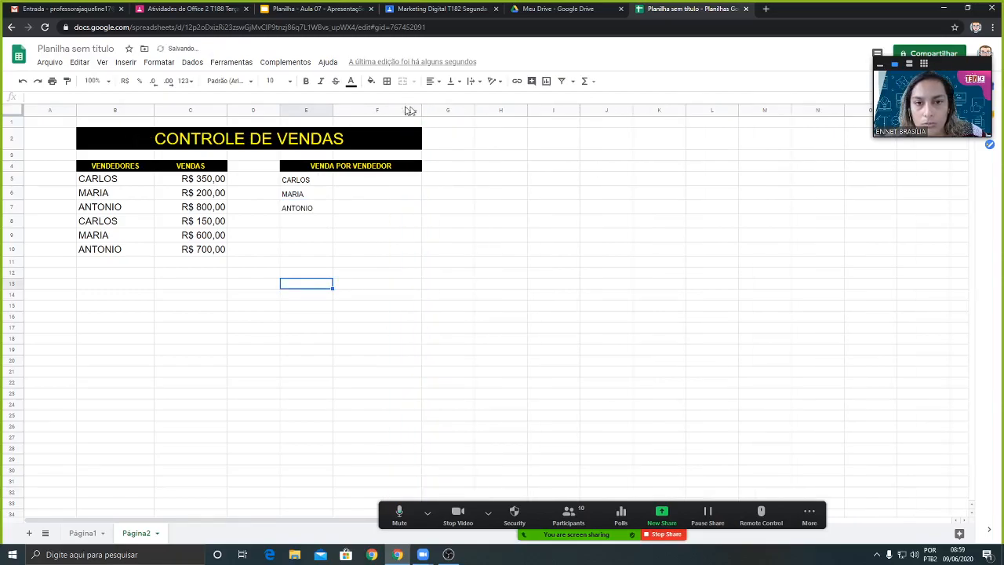
left_click_drag(332, 109, 347, 109)
left_click_drag(320, 179, 385, 210)
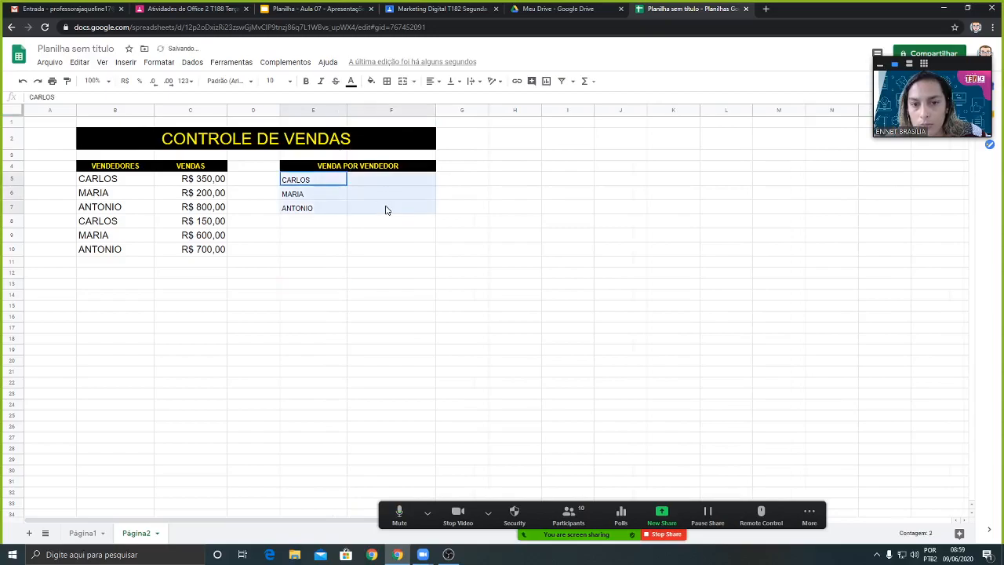
left_click(274, 81)
left_click(272, 224)
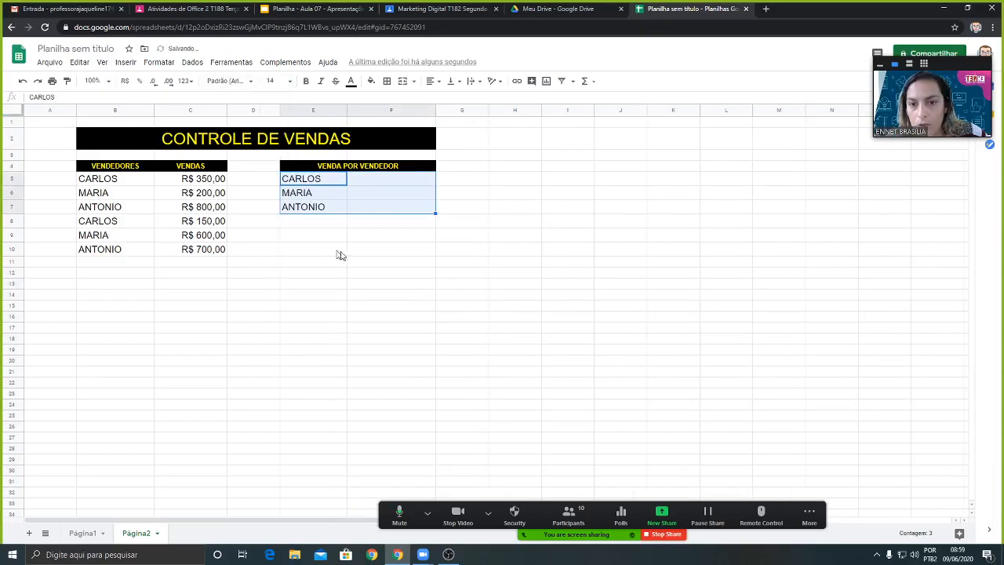
left_click(408, 238)
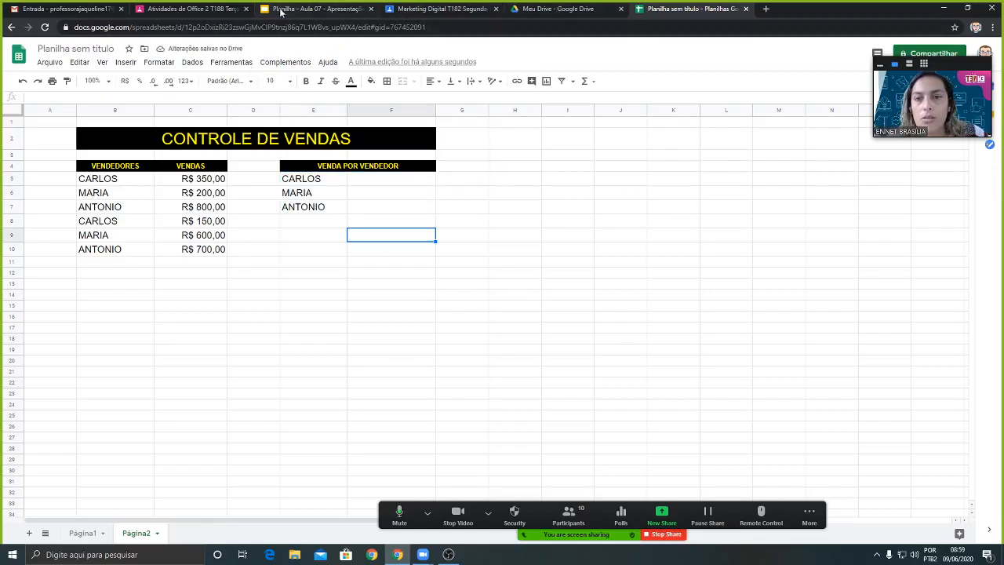
Step: Enter a SOMASE formula in F5 totalling C5:C10 where B5:B10 matches the quoted seller's name from E5, and format the cell as R$ currency
left_click(318, 11)
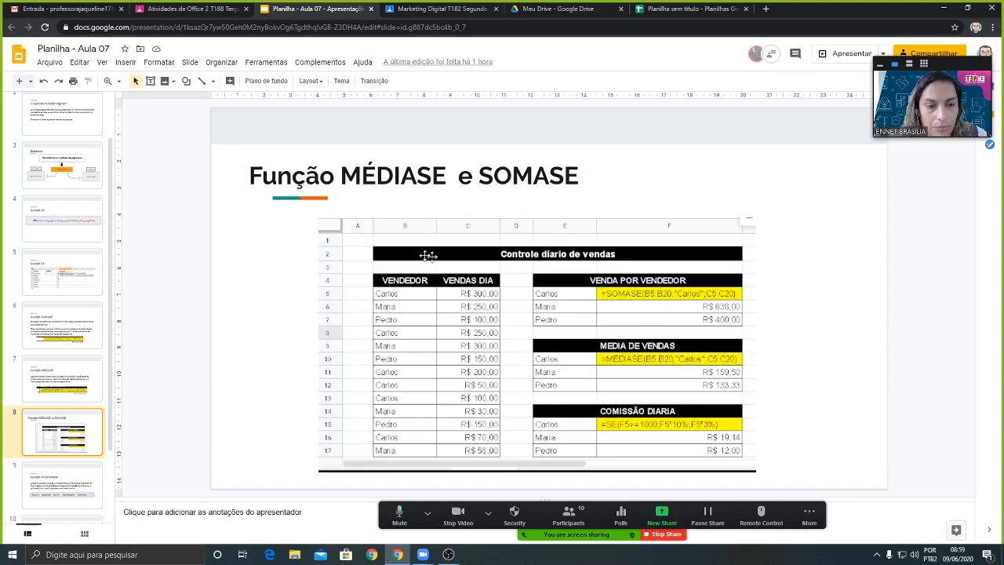
left_click(685, 9)
left_click(374, 183)
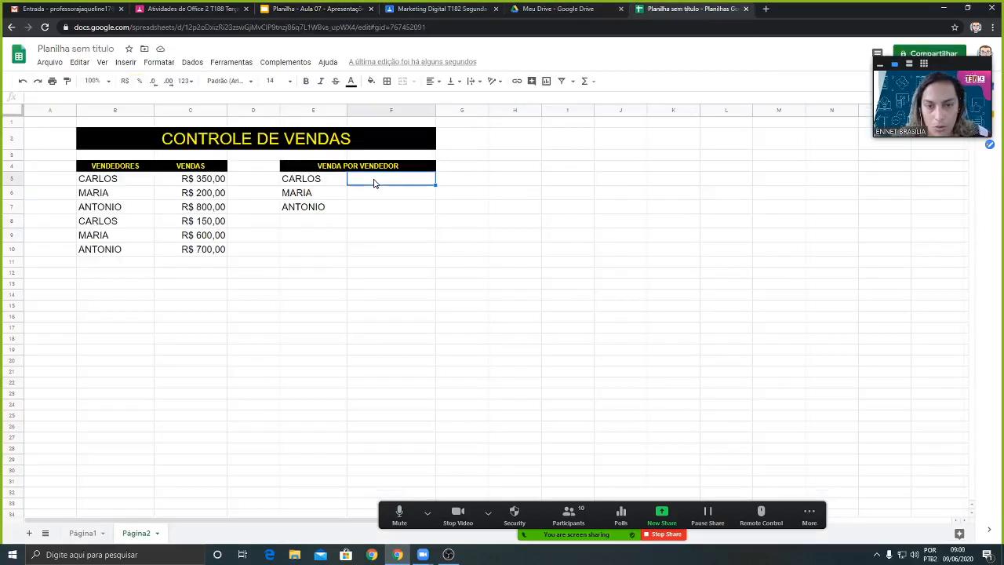
type("=")
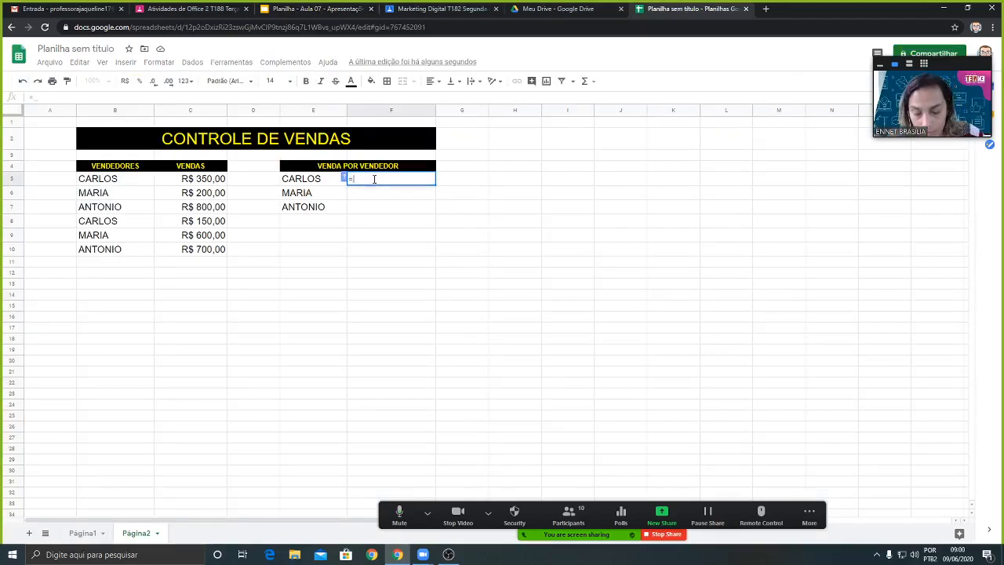
type("SOMASE")
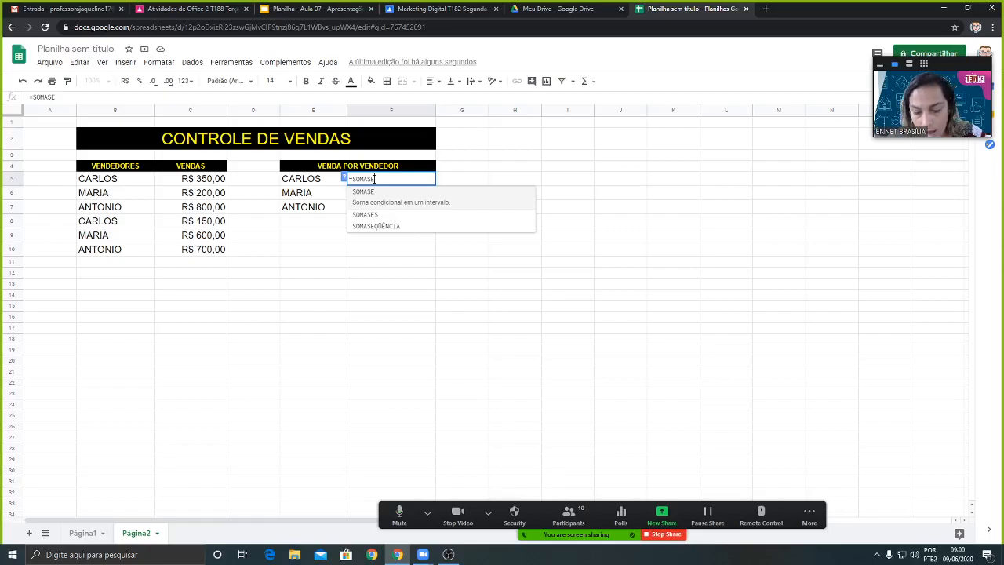
type("(")
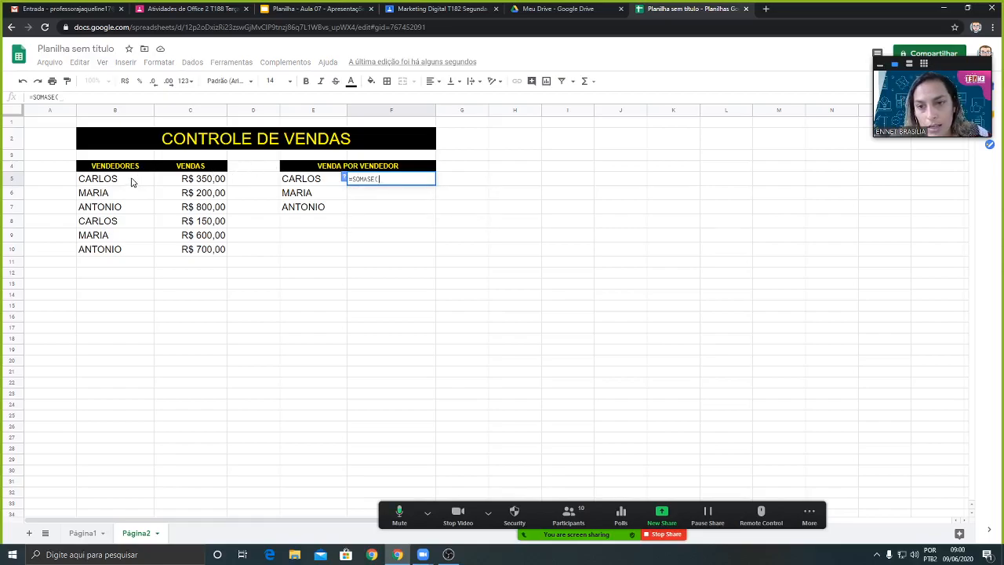
left_click_drag(134, 182, 139, 248)
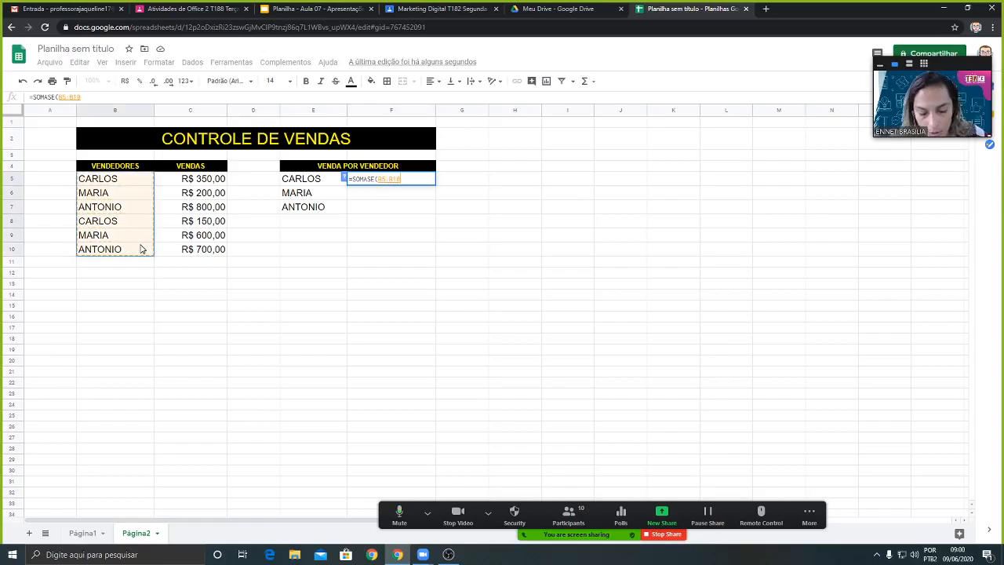
type(";")
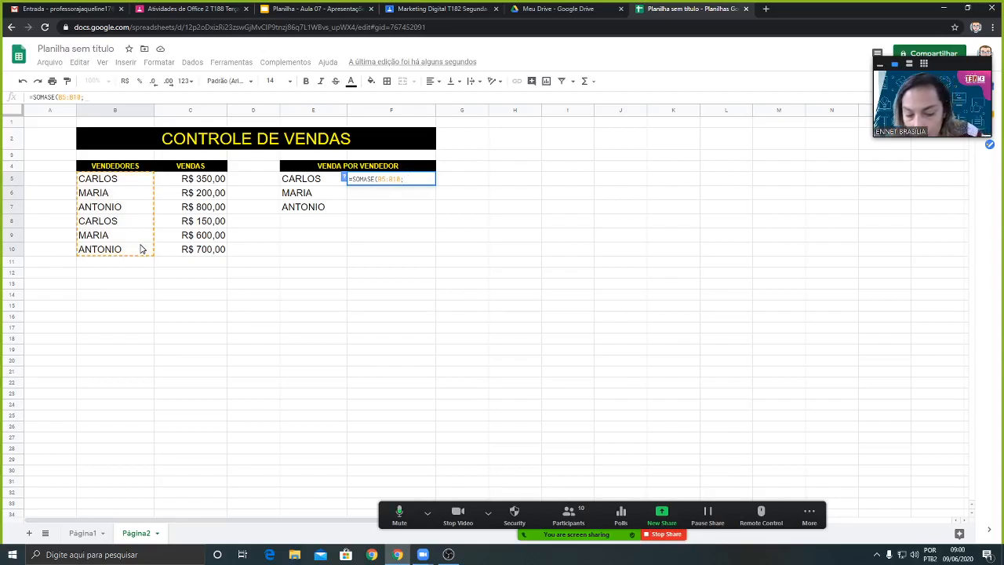
type("\"")
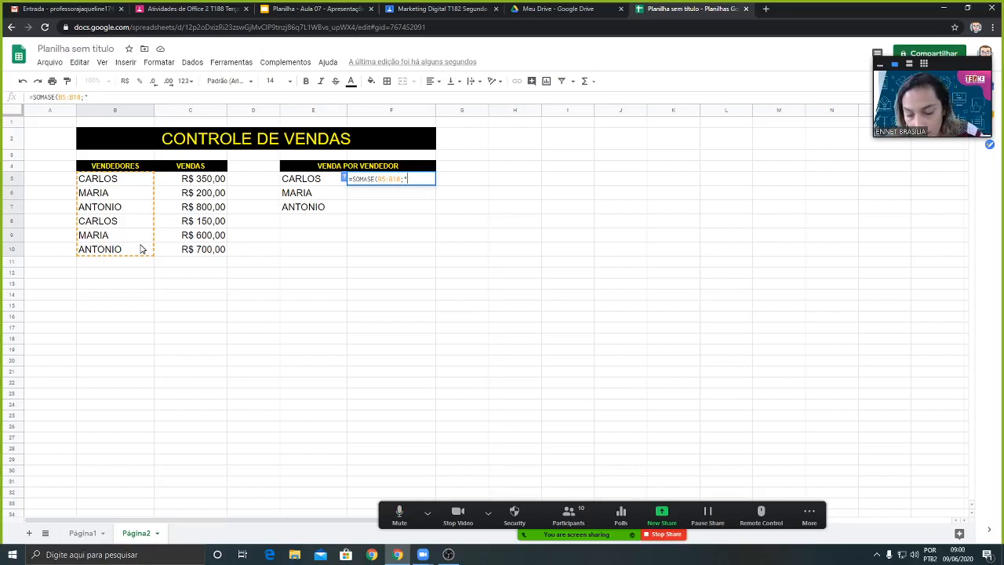
type("CARLO")
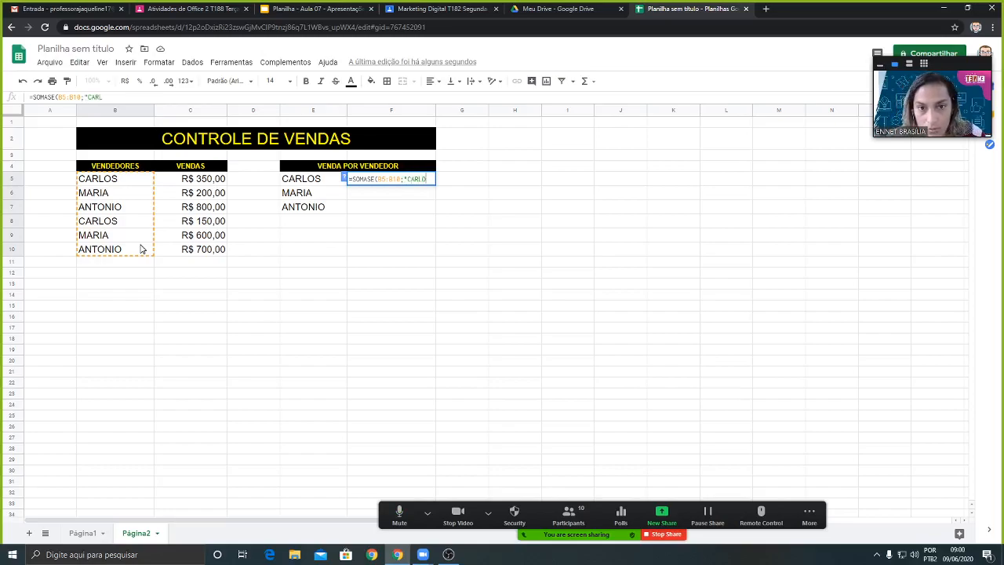
type("S")
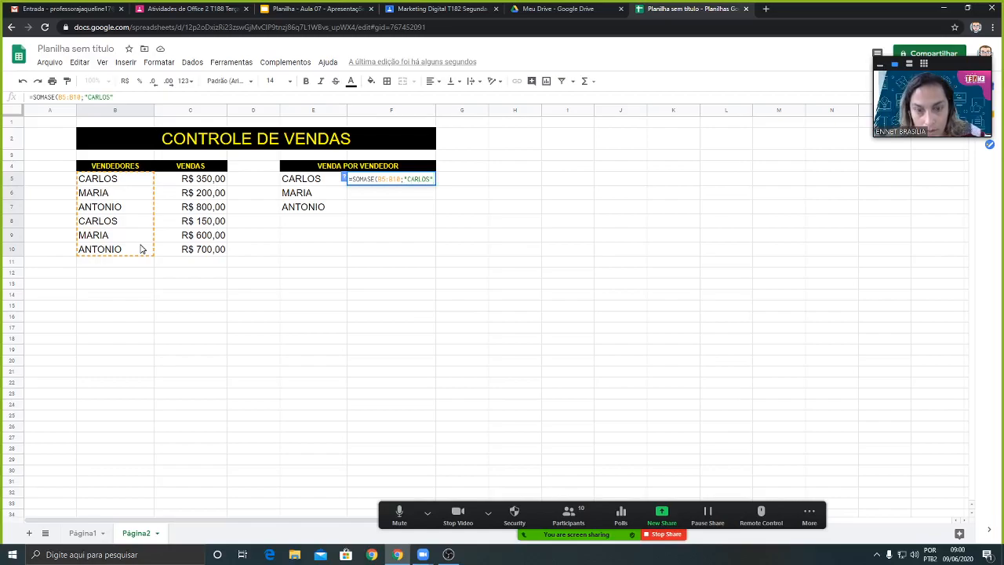
type("\";")
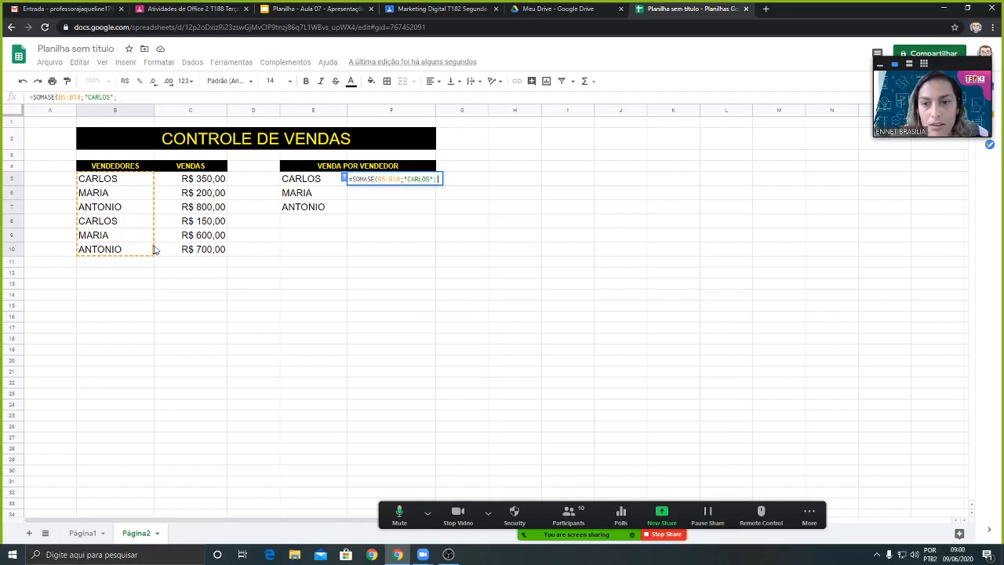
left_click_drag(177, 182, 179, 253)
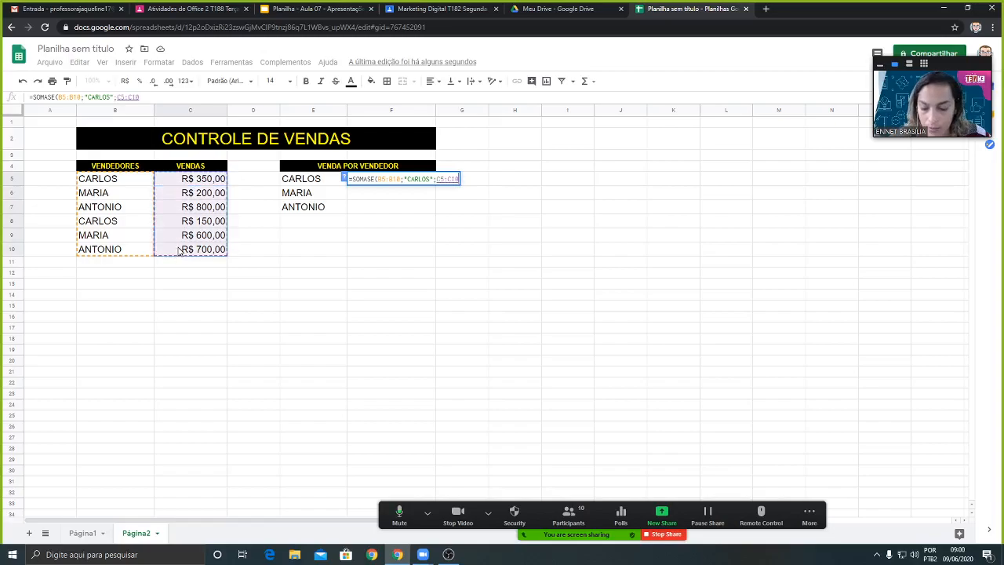
type(")")
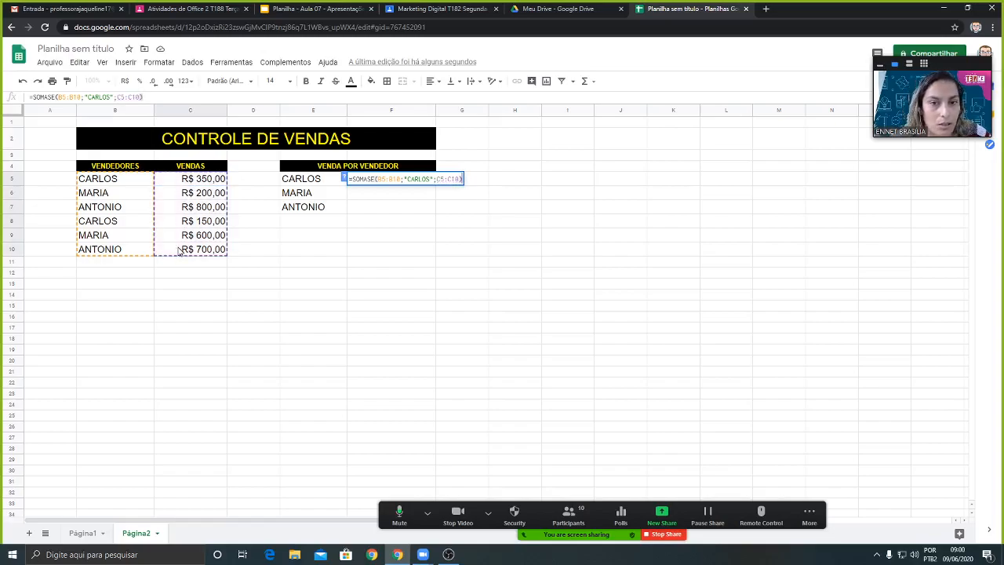
key("Return")
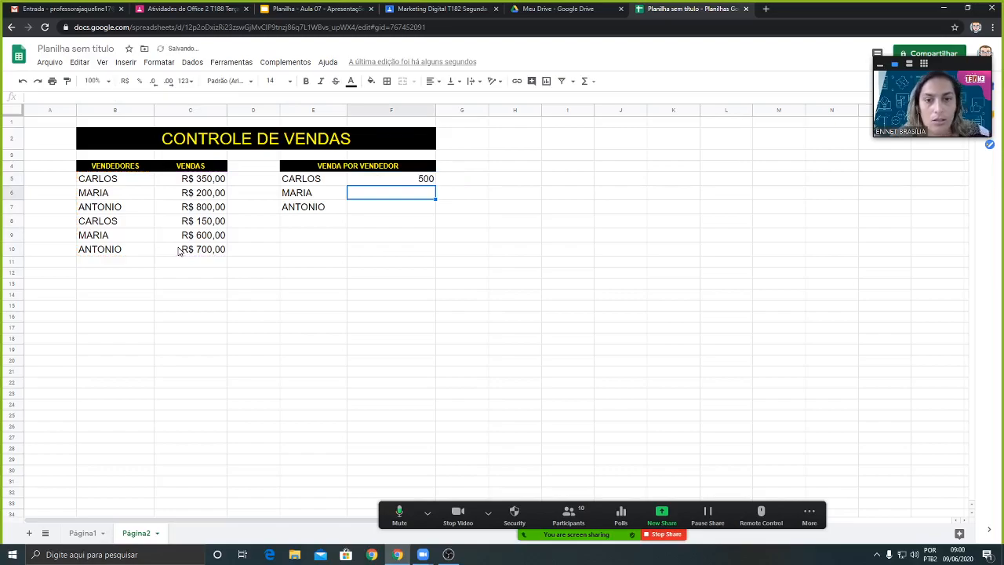
left_click(406, 182)
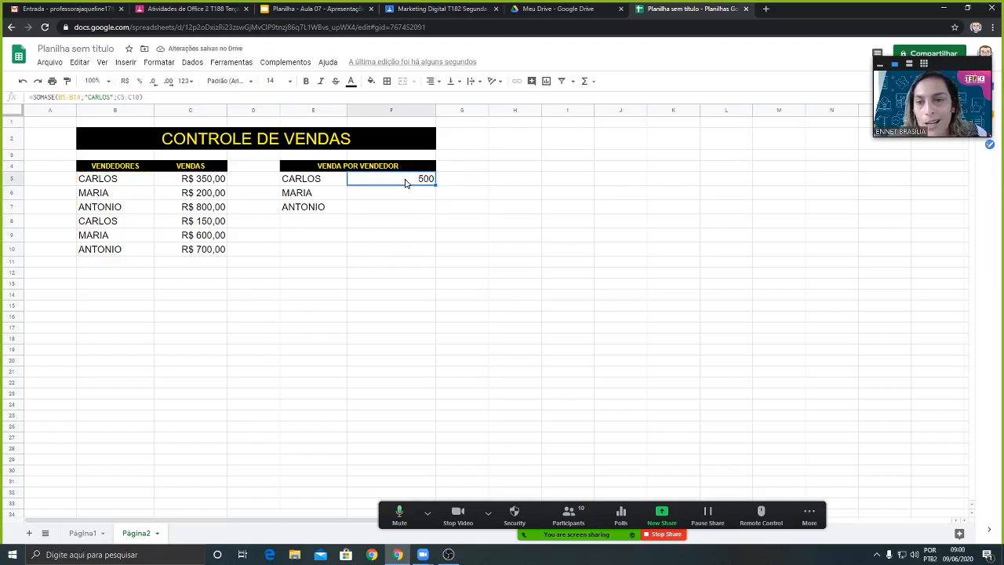
left_click(125, 81)
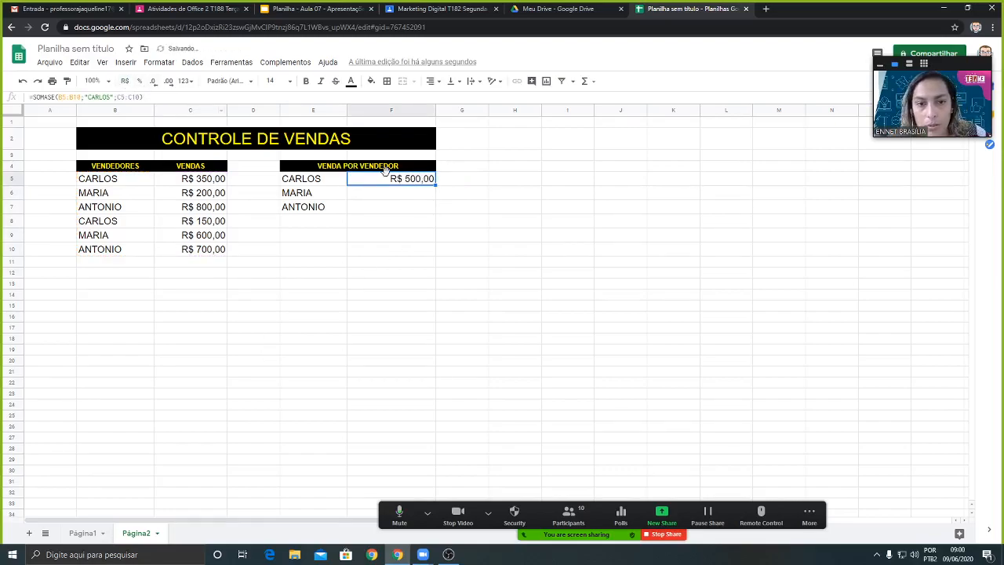
Step: Find and open the Windows Calculadora app and place its window clear of the sales tables
left_click(76, 554)
type("CA")
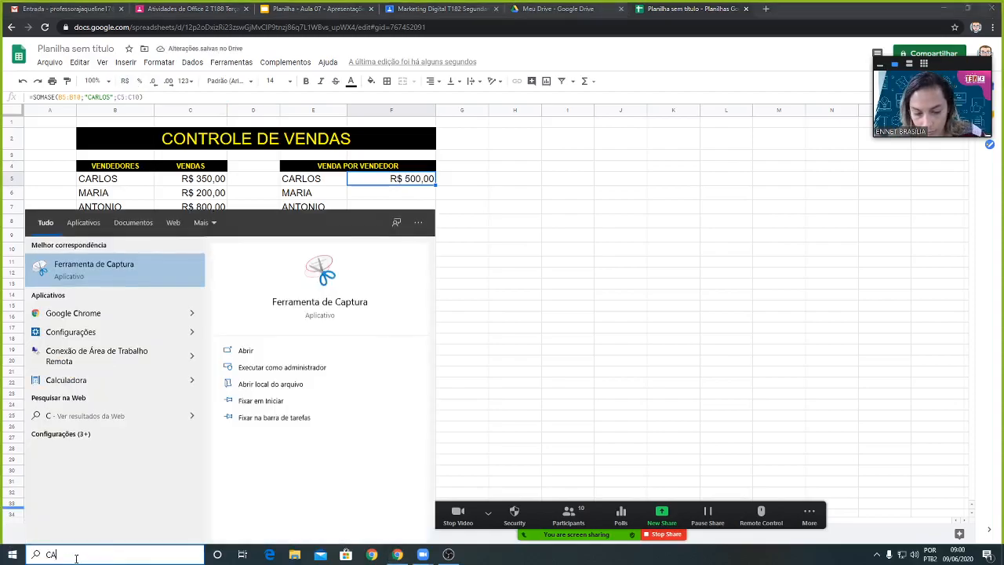
type("LCU")
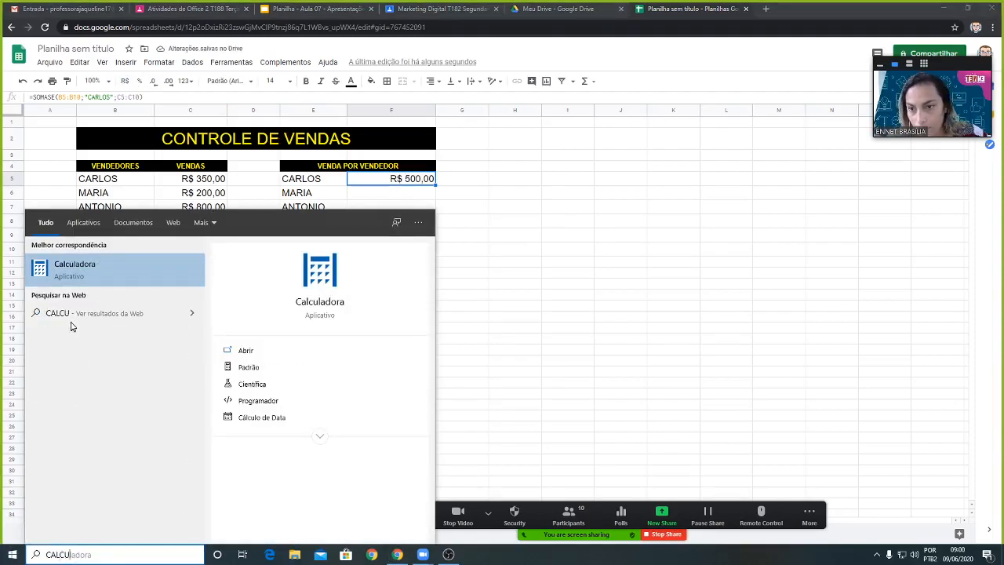
left_click(94, 272)
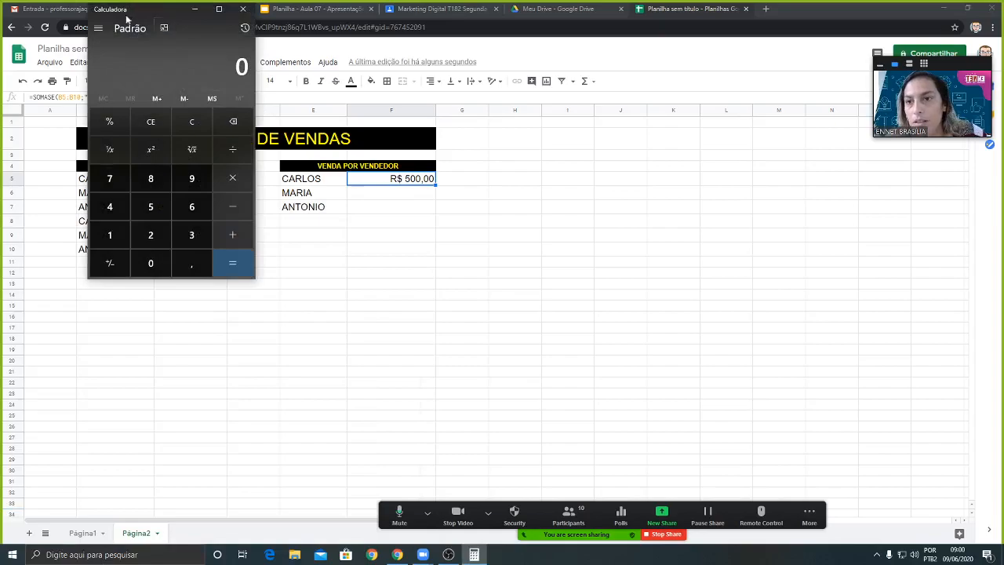
left_click_drag(126, 14, 532, 170)
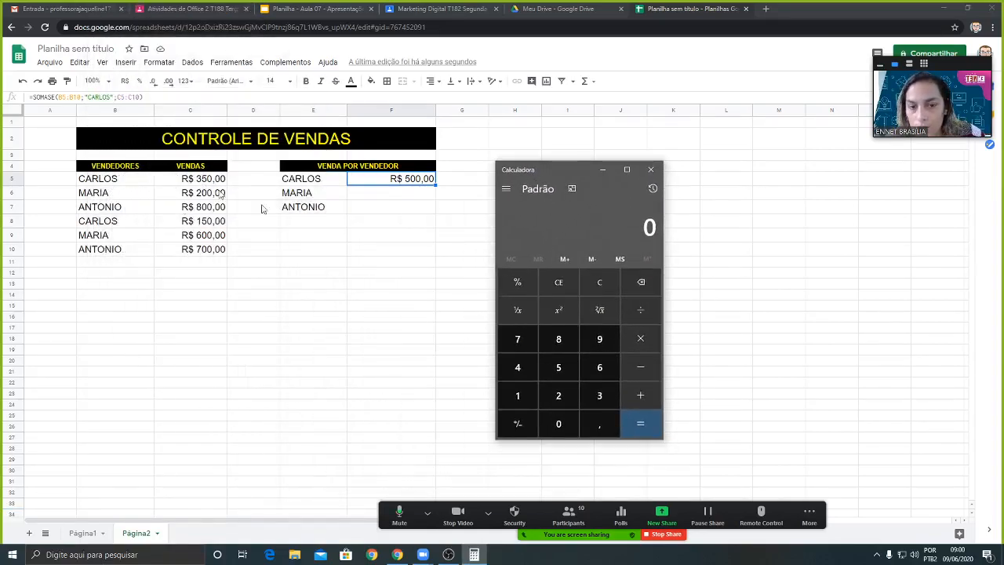
Step: Add 350 and 150 in the calculator to check the first seller's total, and close the calculator
left_click(600, 395)
left_click(559, 369)
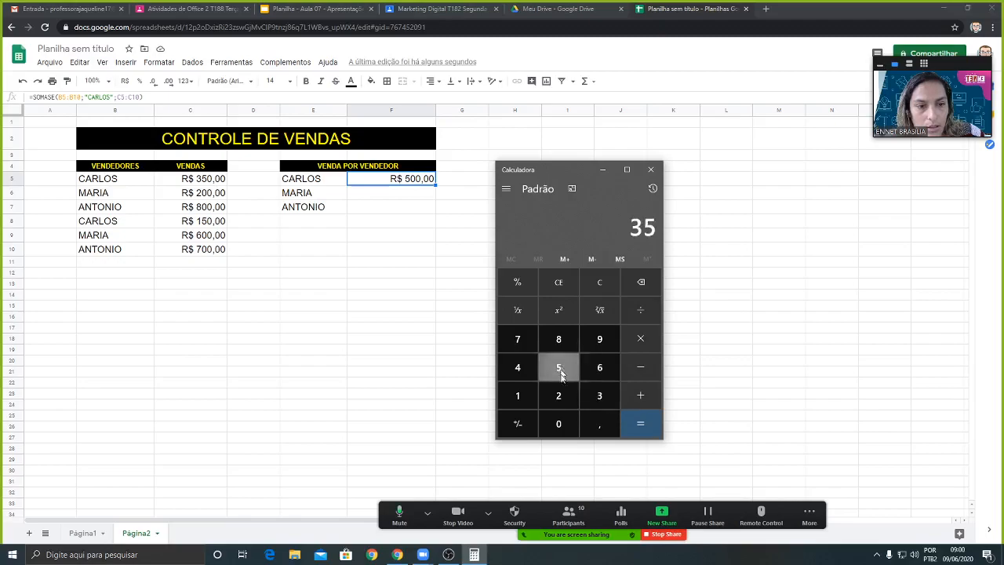
left_click(560, 428)
left_click(642, 394)
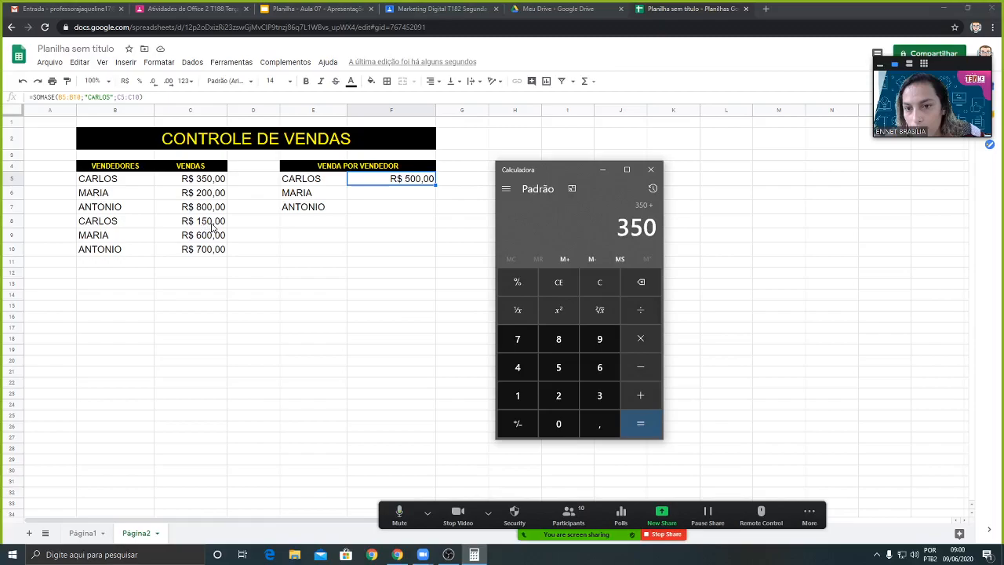
left_click(518, 397)
left_click(560, 369)
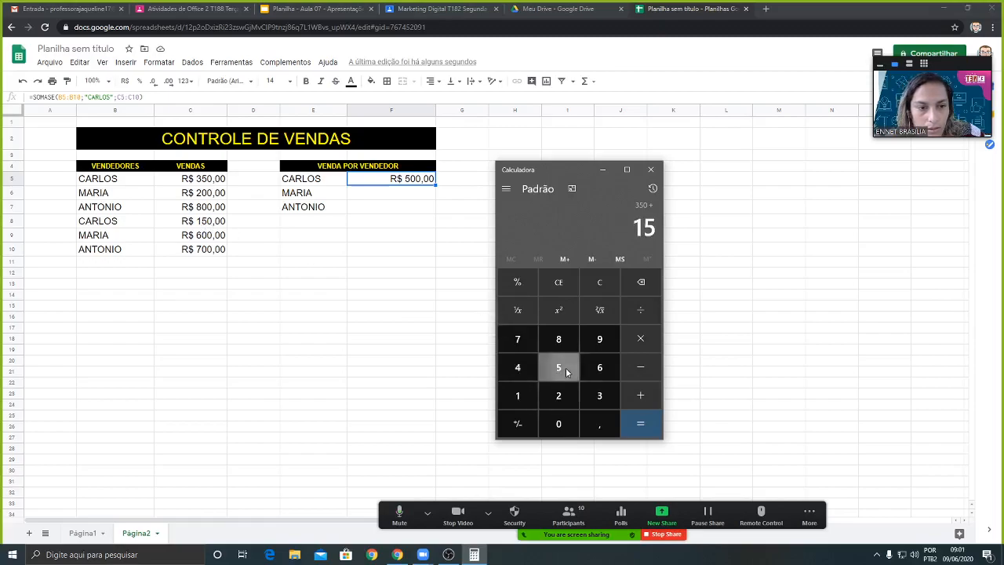
left_click(561, 422)
left_click(641, 430)
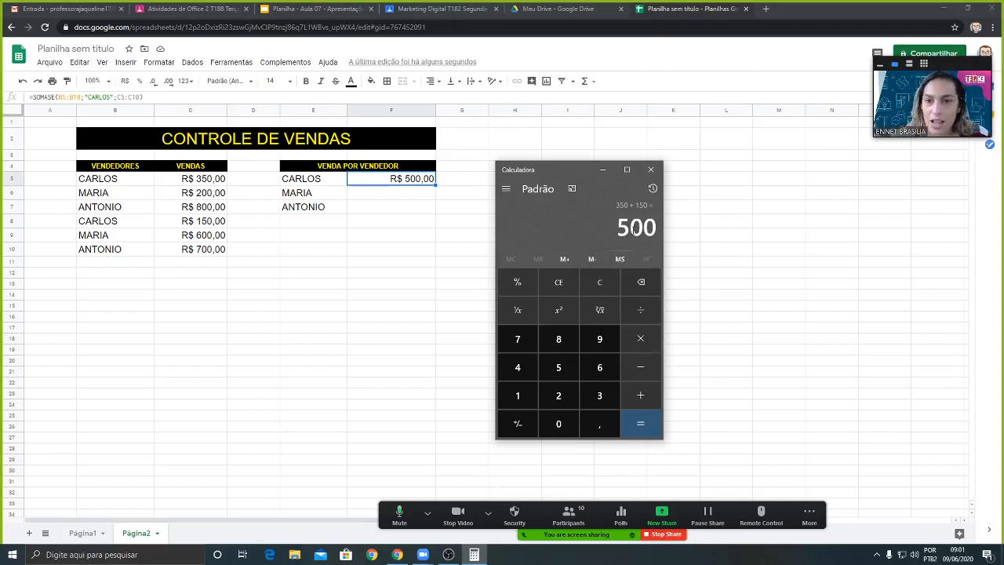
left_click(651, 170)
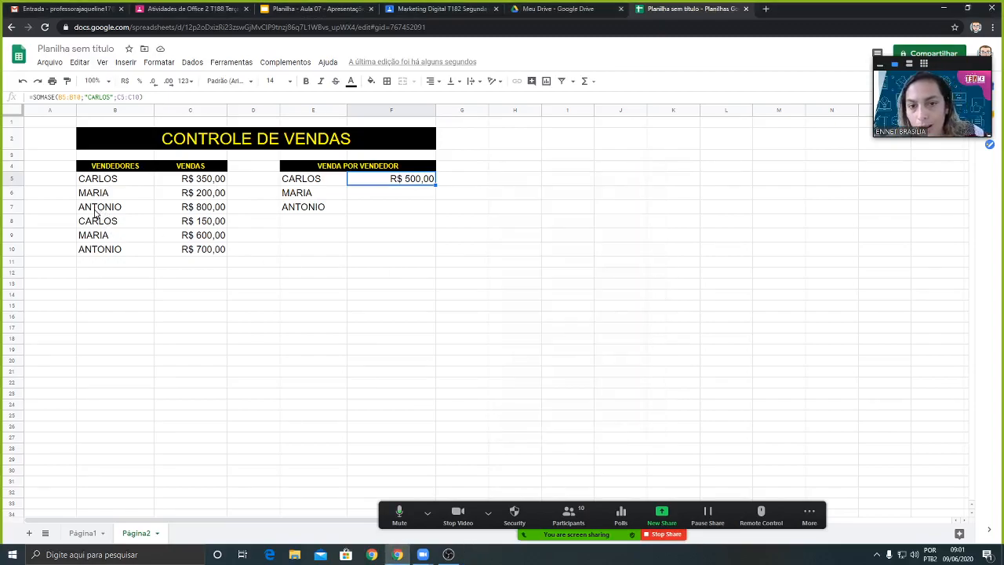
Step: Set the first seller's sale in C5 to 700
left_click(210, 185)
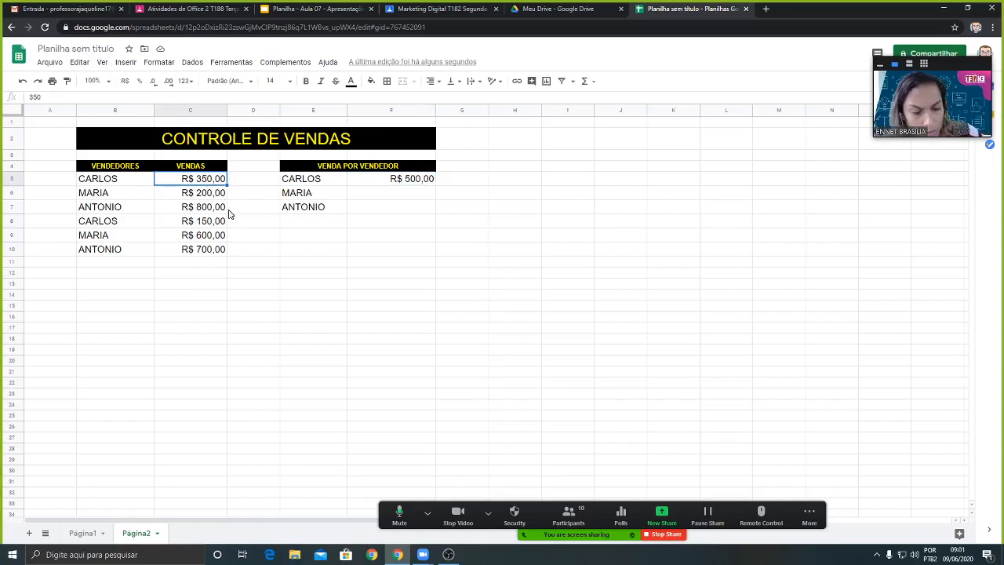
type("700")
key("Return")
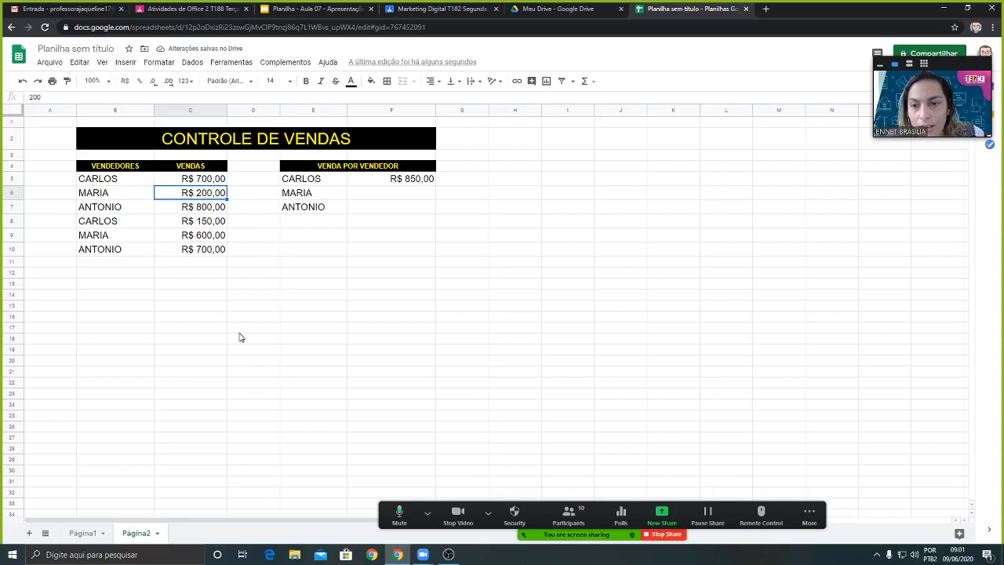
Step: Enter a SOMASE formula in F6 totalling C5:C10 where B5:B10 matches the quoted seller's name from E6
left_click(388, 195)
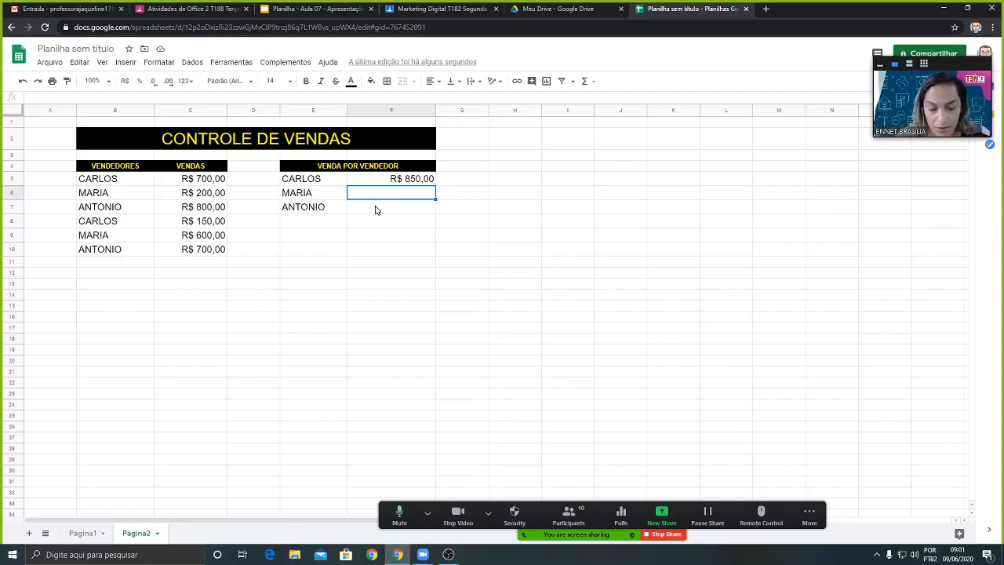
type("=")
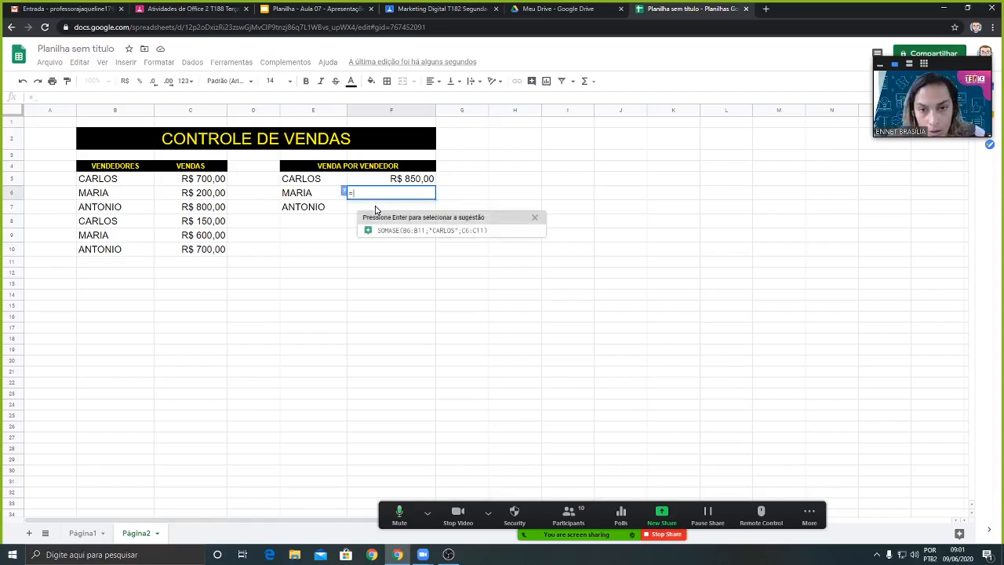
type("SO")
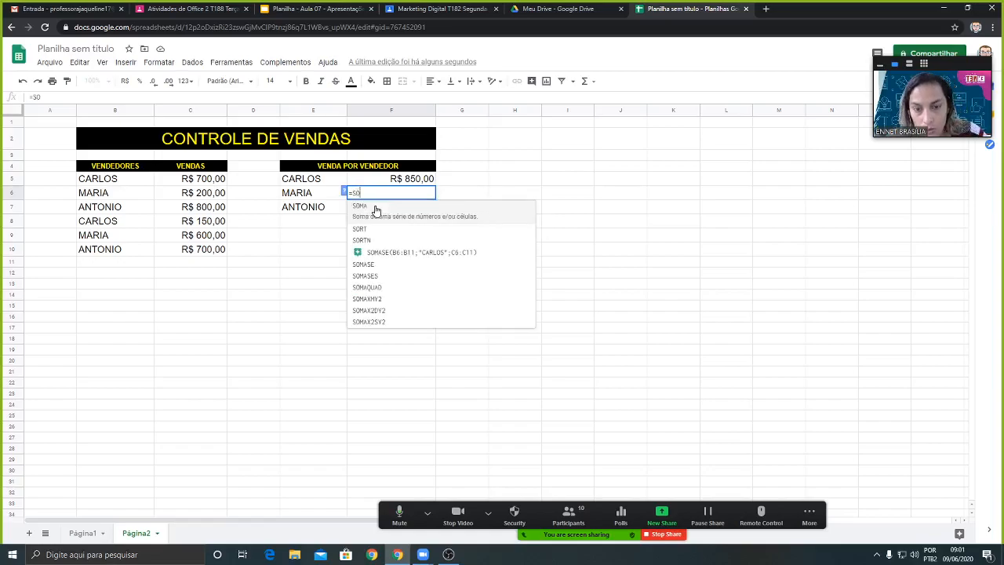
type("MASE")
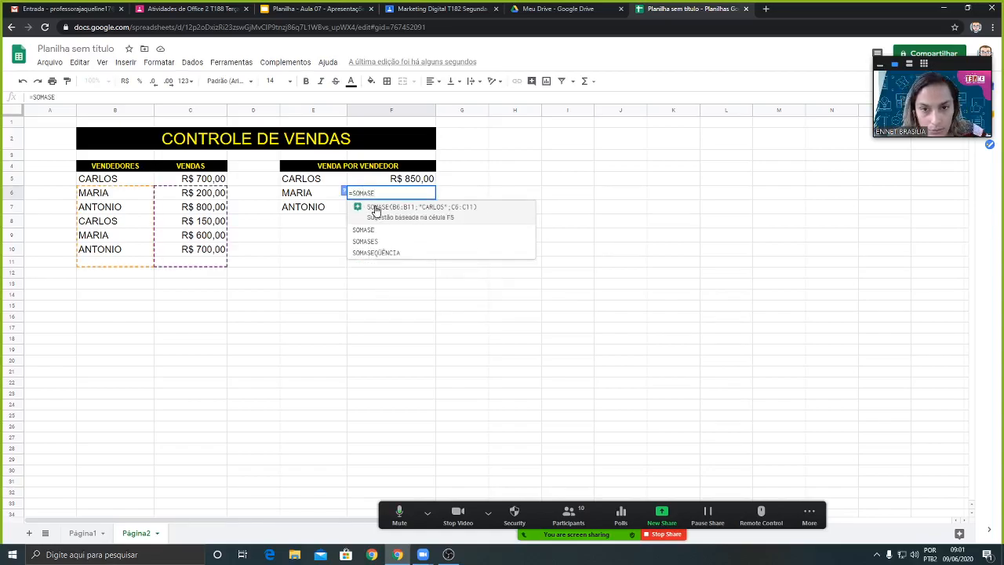
type("(")
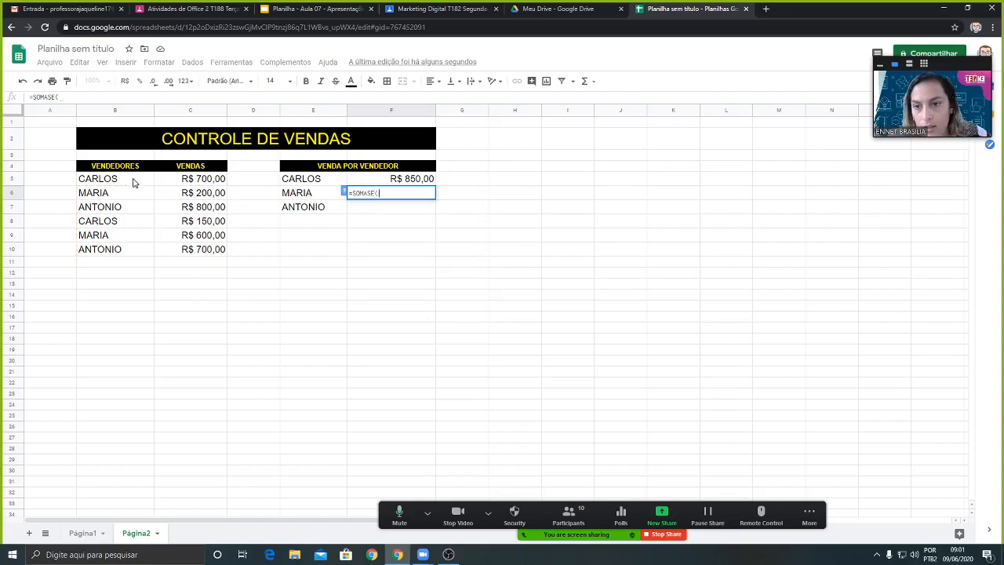
left_click_drag(134, 182, 136, 251)
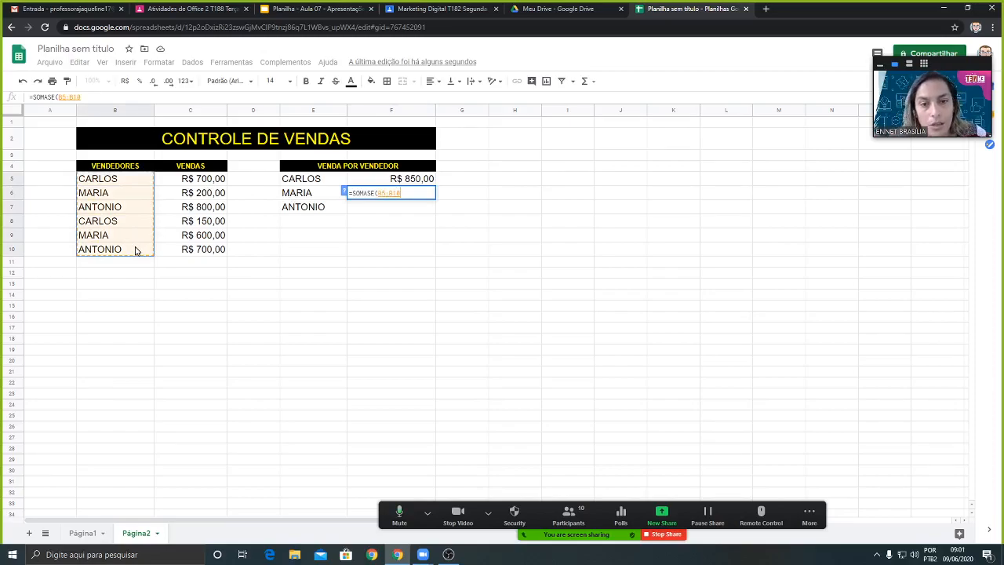
type(";")
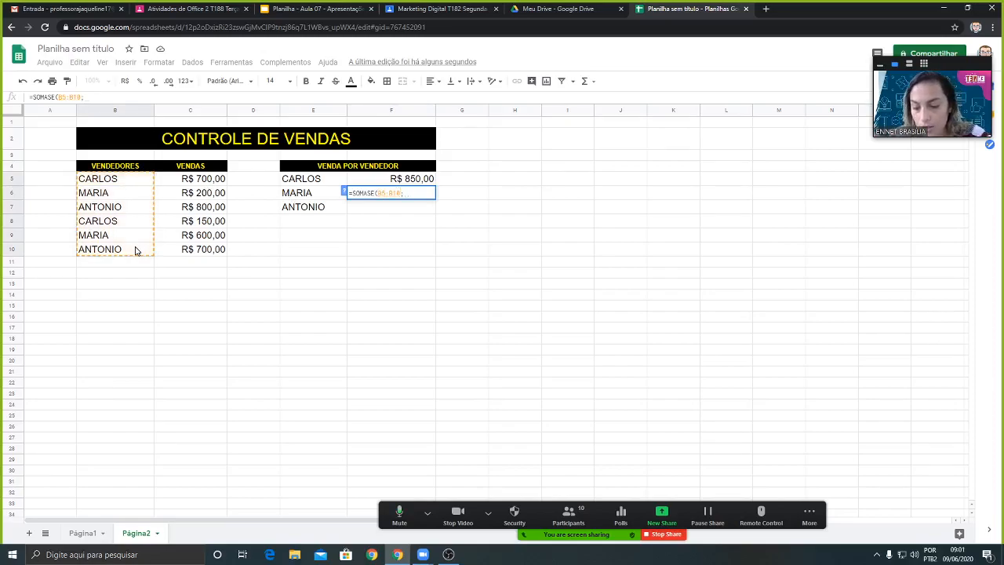
type("\"")
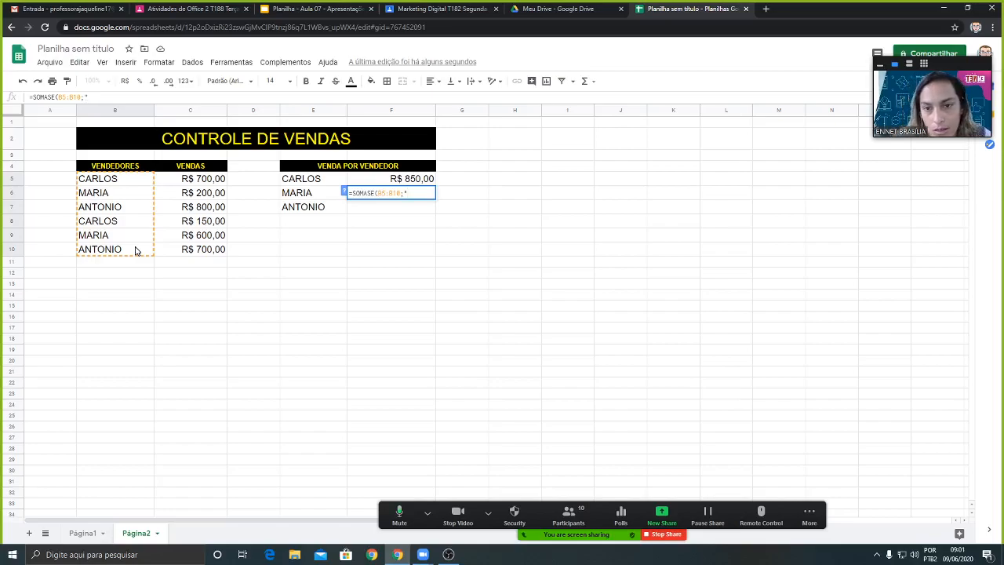
type("MARIA\"")
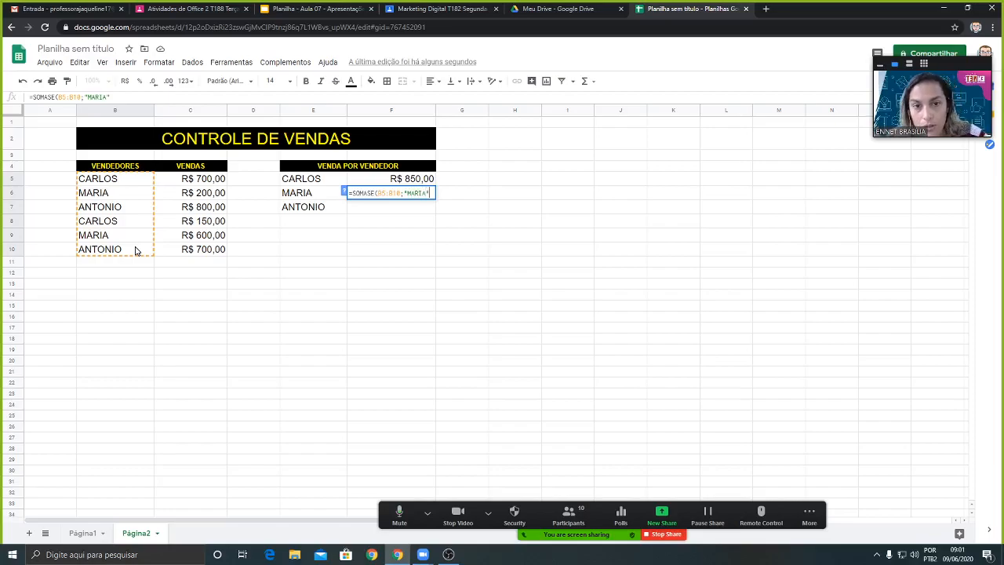
type(";")
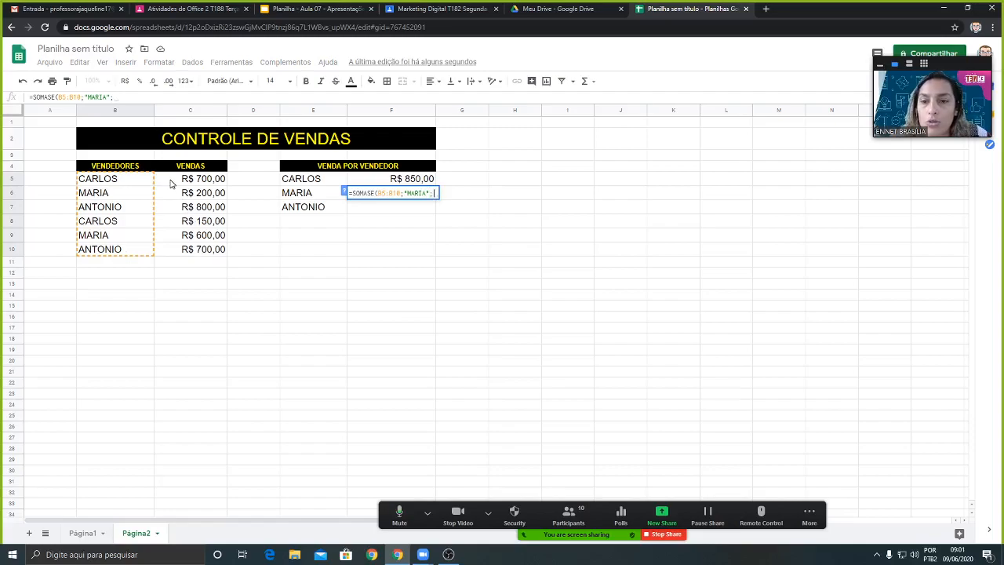
left_click_drag(173, 184, 179, 248)
type(")")
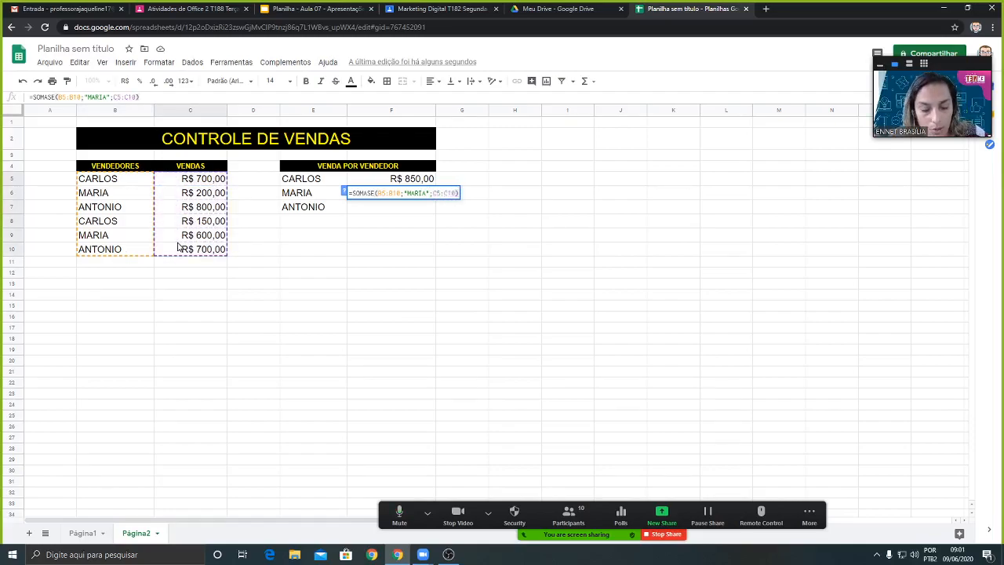
key("Return")
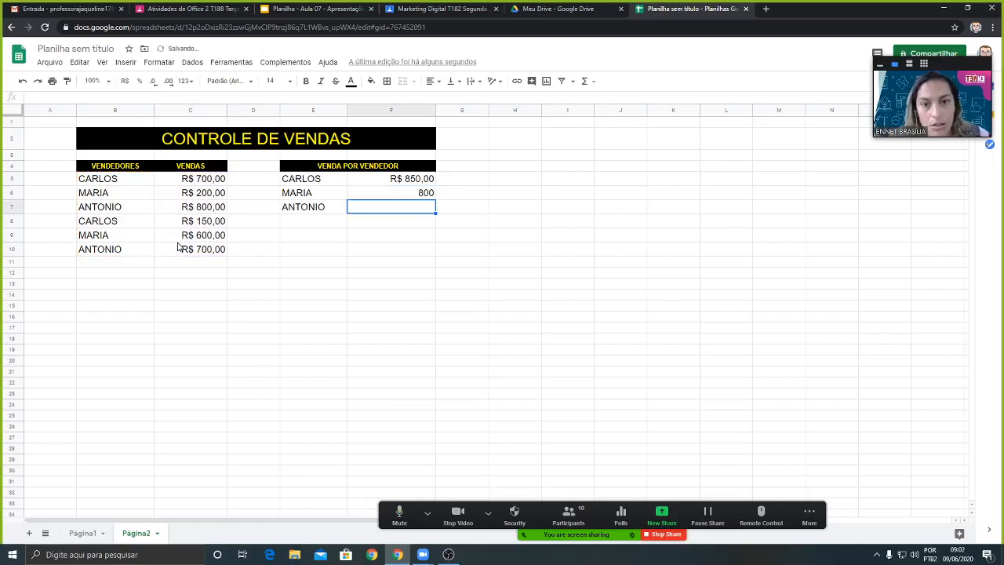
Step: Format the seller totals in F6:F7 as R$ currency
left_click(403, 196)
left_click_drag(404, 197, 406, 209)
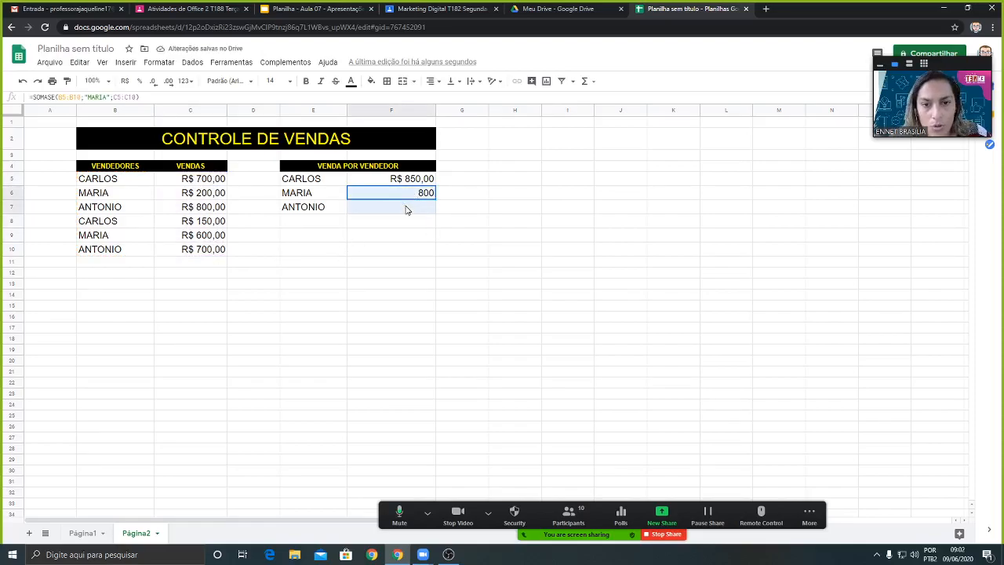
left_click(124, 81)
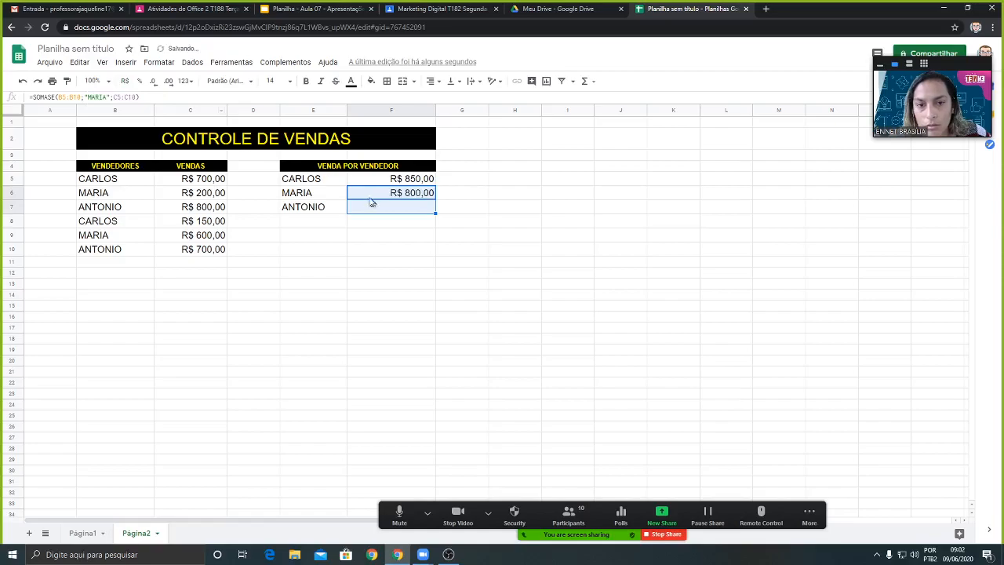
left_click(386, 253)
Step: Fill the SOMASE formula from F6 down into F7
left_click(414, 206)
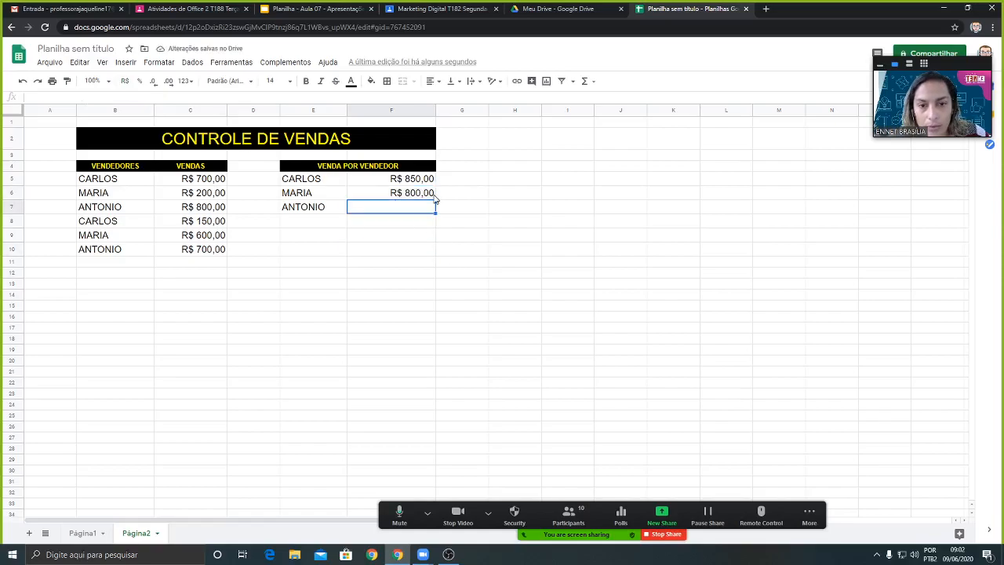
left_click(432, 196)
left_click(433, 204)
left_click(432, 196)
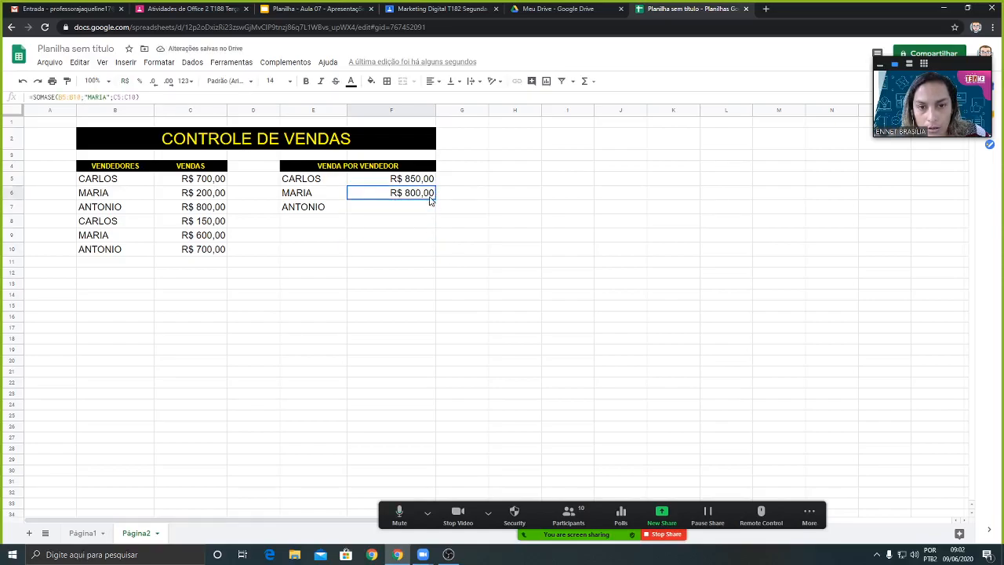
left_click_drag(436, 199, 434, 208)
Step: Replace the quoted criterion in F7's SOMASE formula with the seller's name from E7
left_click(414, 206)
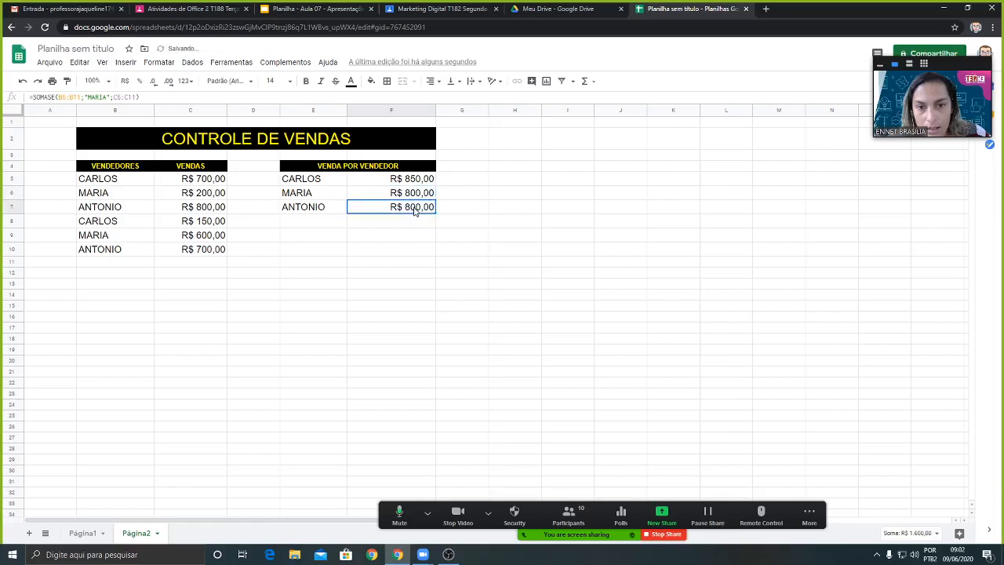
double_click(414, 206)
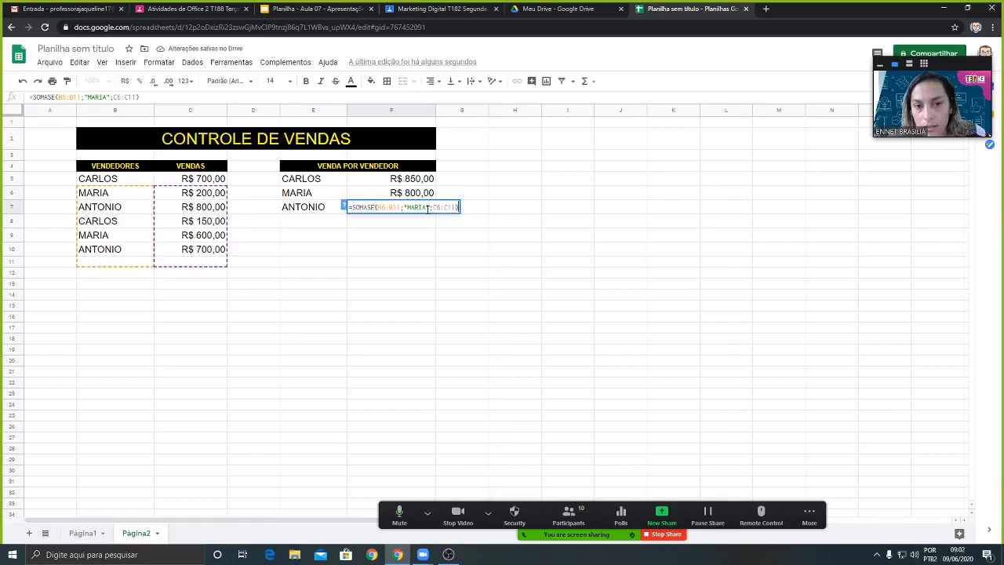
key("BackSpace")
key("BackSpace")
key("BackSpace")
key("BackSpace")
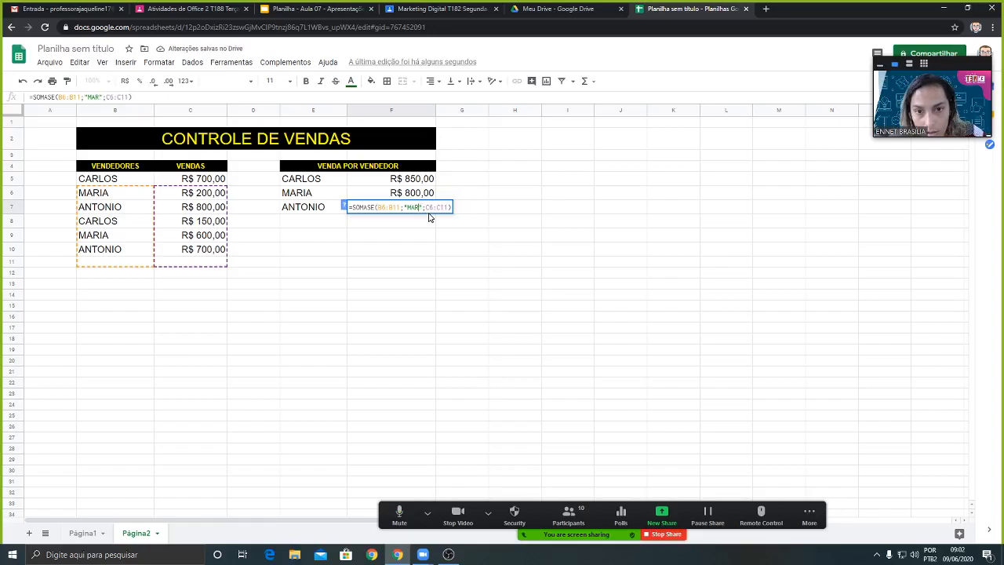
key("BackSpace")
type("ANTONIO")
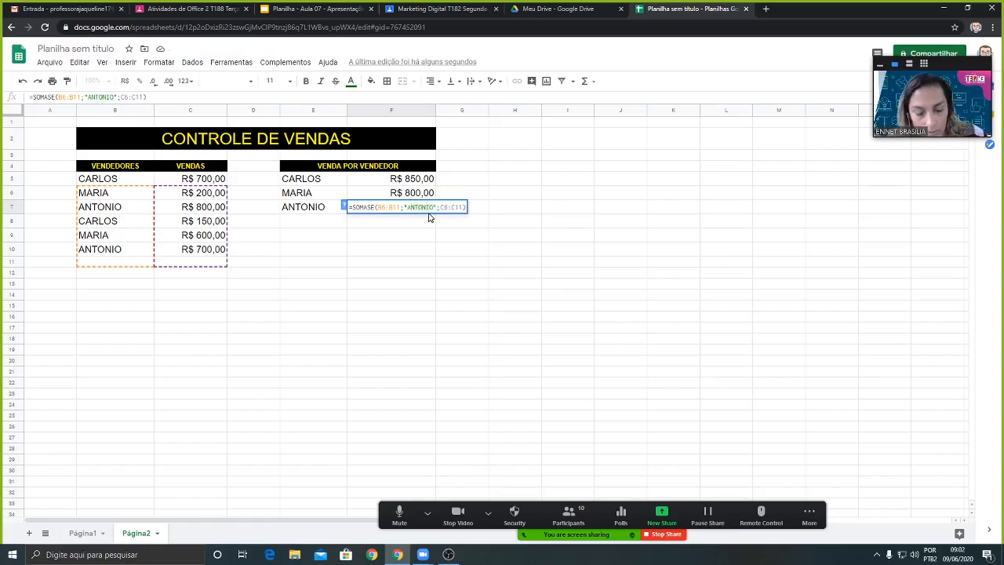
key("Return")
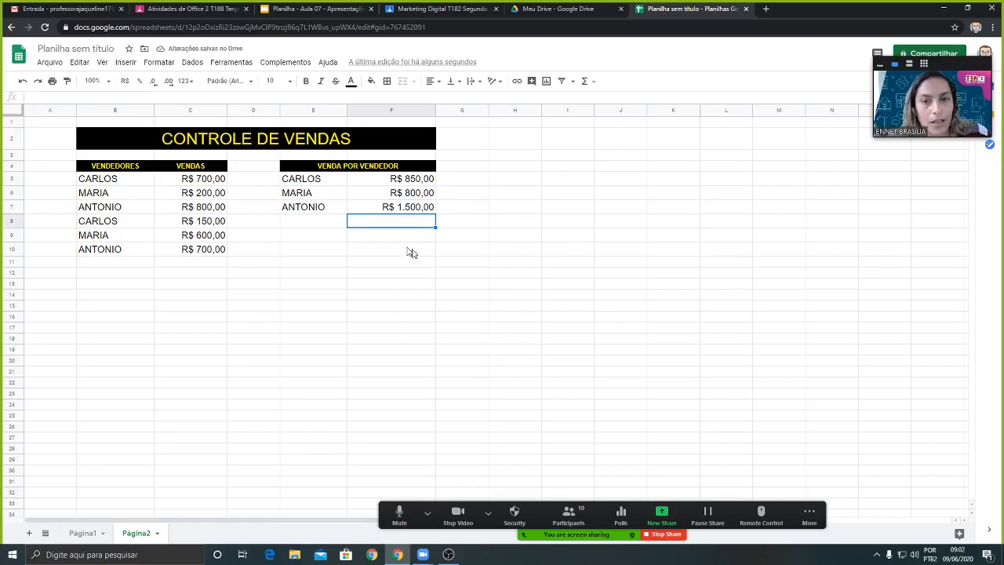
Step: Review the formula in F5, compare it with the SOMASE example in the Planilha - Aula 07 presentation, and return to the spreadsheet
left_click(410, 181)
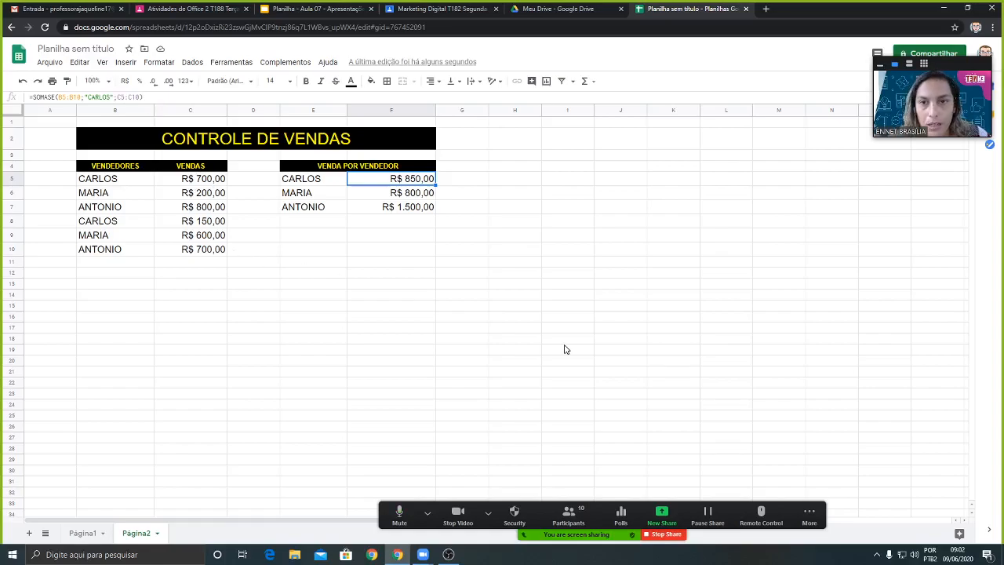
left_click(310, 9)
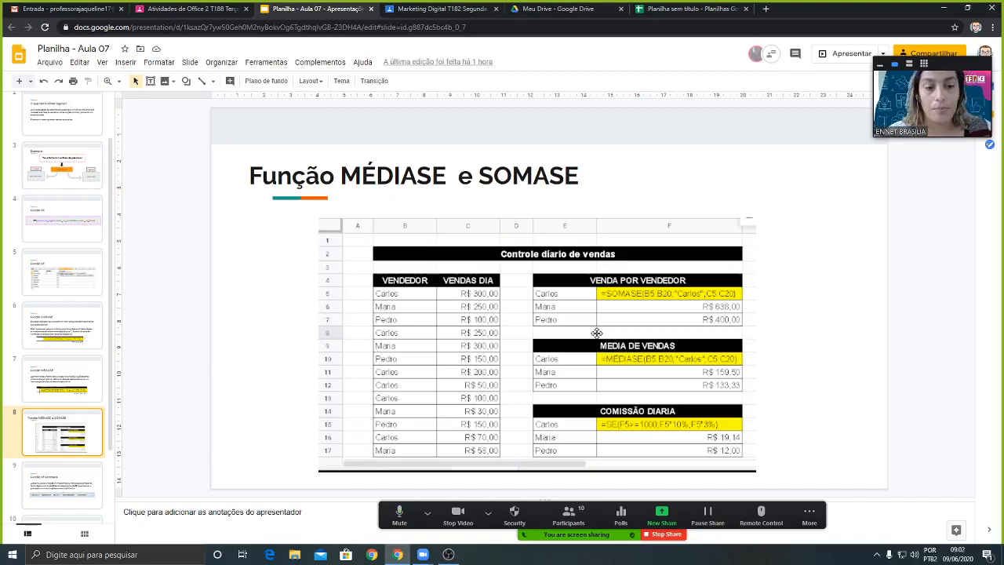
left_click(672, 14)
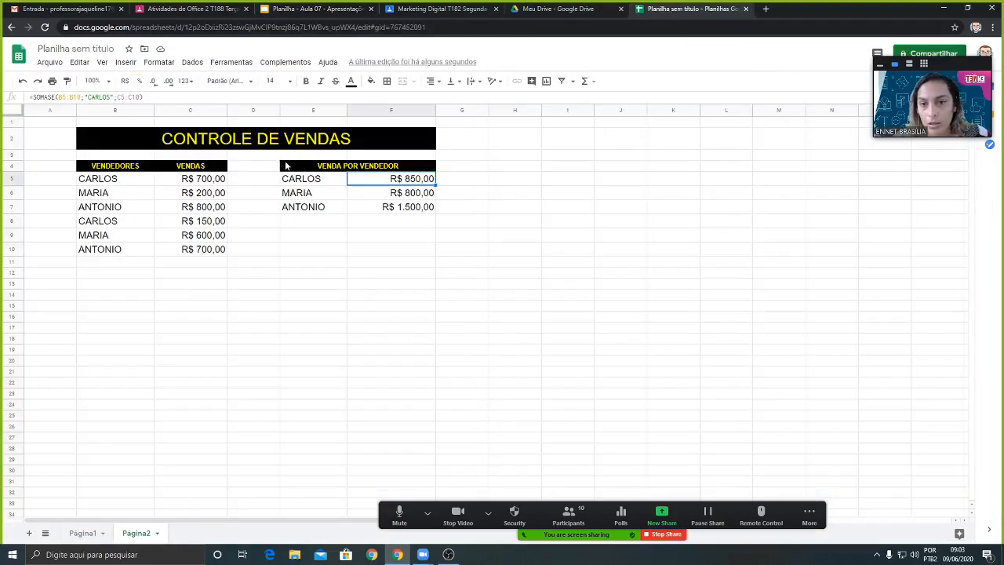
Step: Copy the VENDA POR VENDEDOR block E4:F7 and paste it starting at E9
left_click_drag(288, 166, 421, 209)
key("ctrl+c")
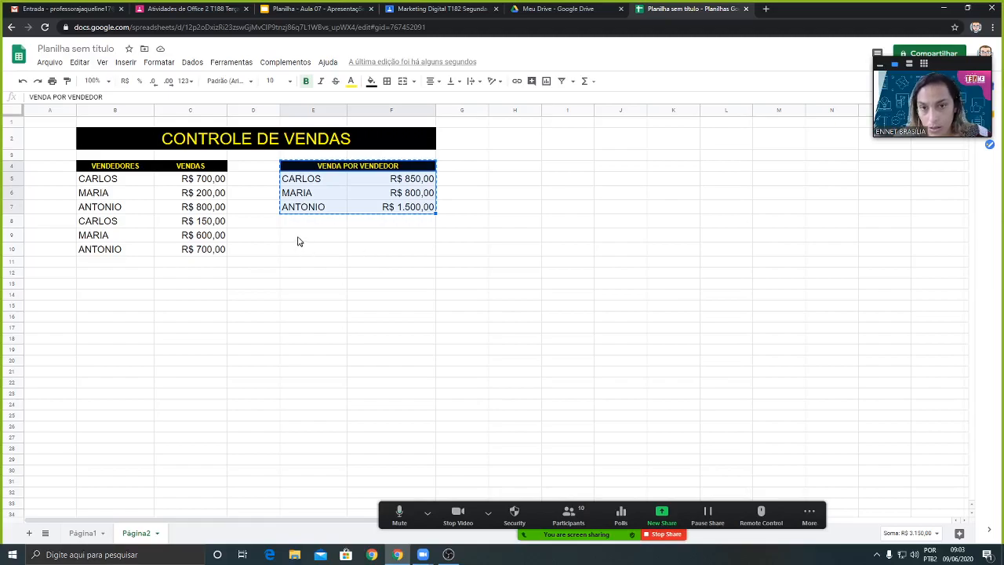
left_click(310, 9)
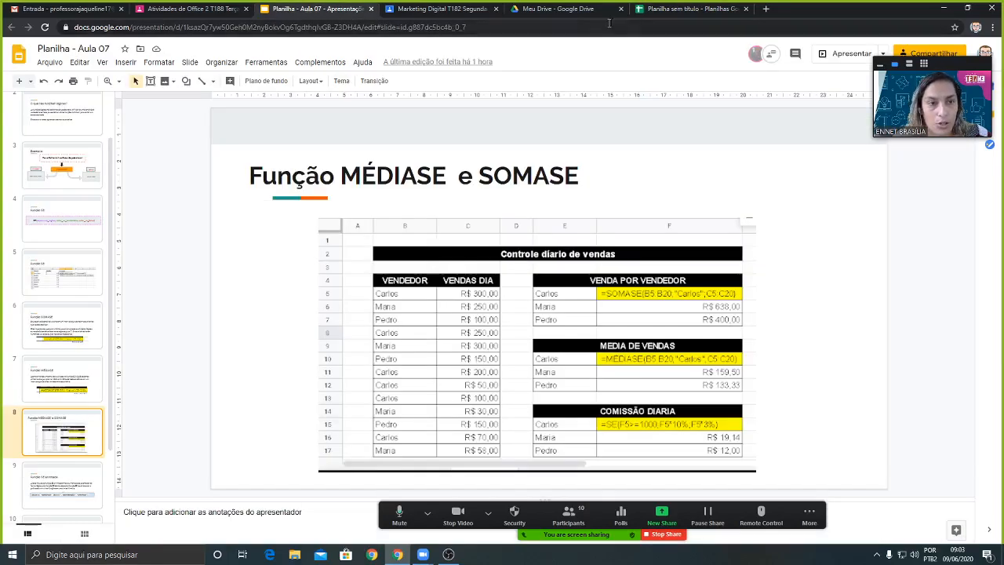
left_click(661, 11)
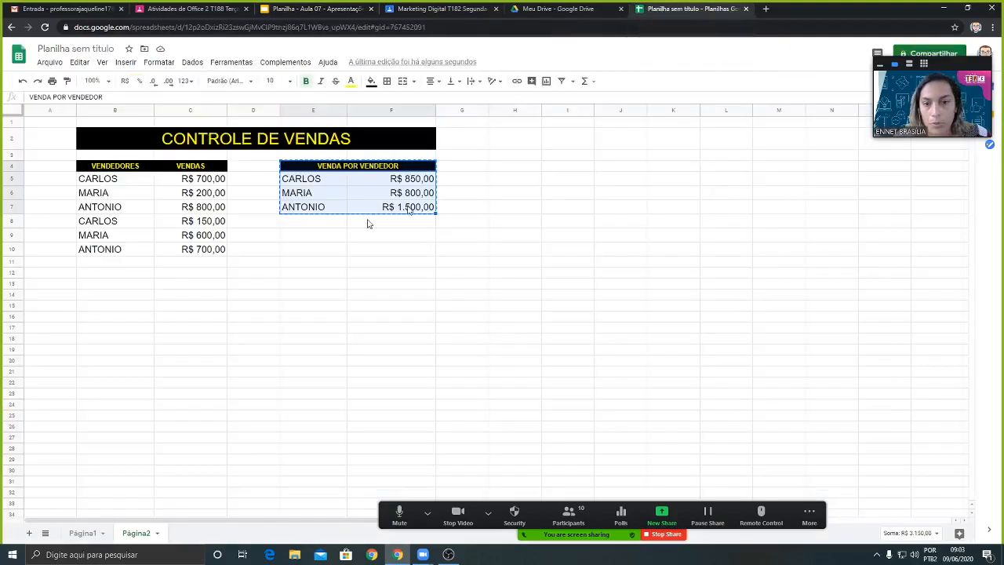
left_click(307, 239)
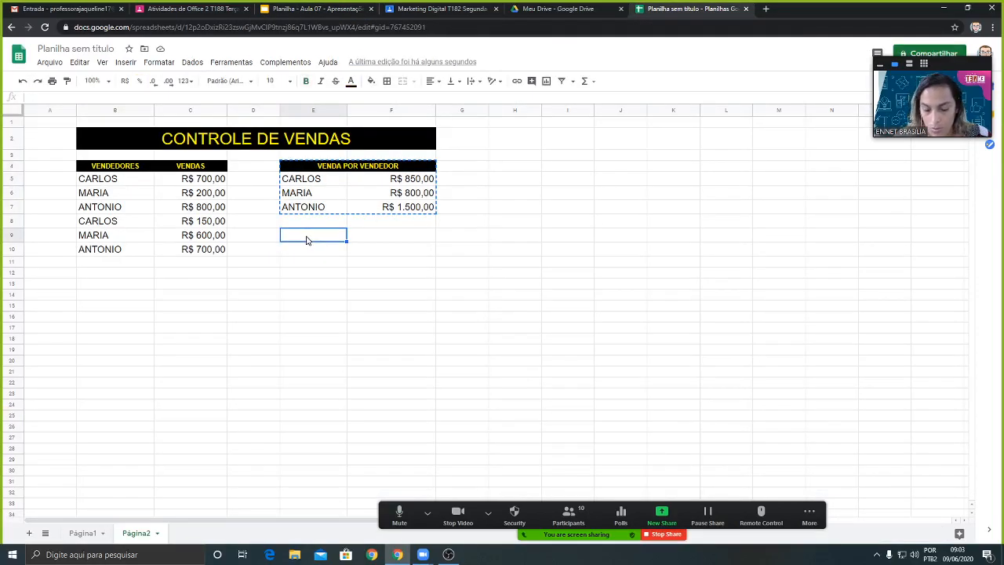
key("ctrl+v")
Step: Change the copied block's heading in row 9 to MEDIA POR VENDEDOR
left_click(399, 243)
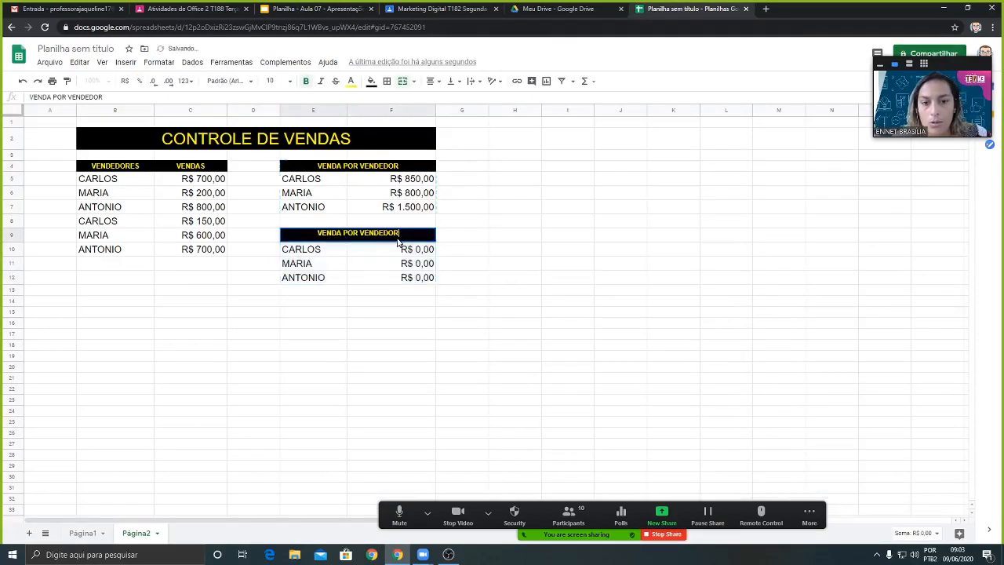
double_click(342, 228)
key("BackSpace")
key("BackSpace")
key("BackSpace")
key("BackSpace")
key("BackSpace")
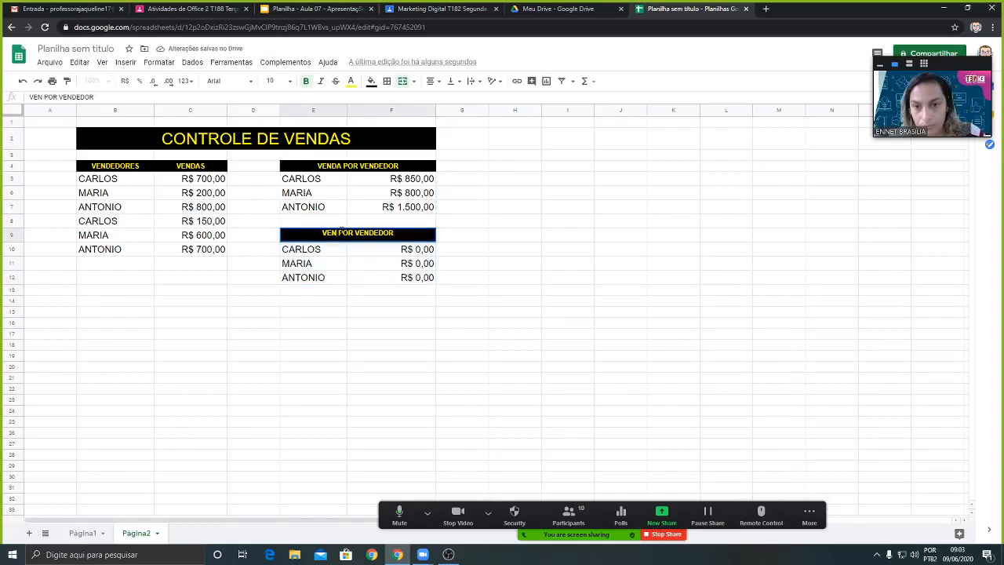
type("MEDIA")
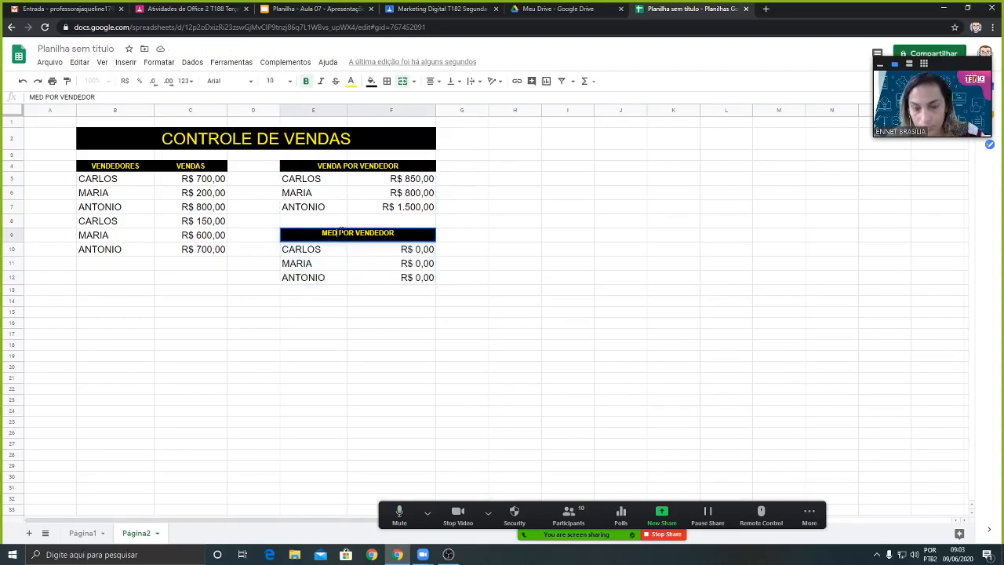
Step: Clear the copied formulas from F10:F12 in the MEDIA POR VENDEDOR block
left_click_drag(386, 251, 399, 284)
key("Delete")
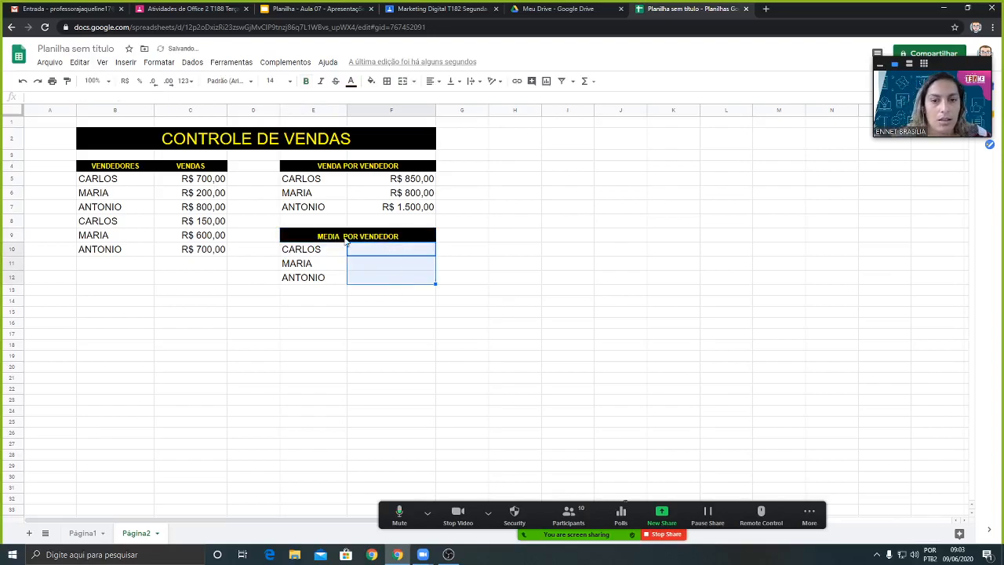
left_click(377, 323)
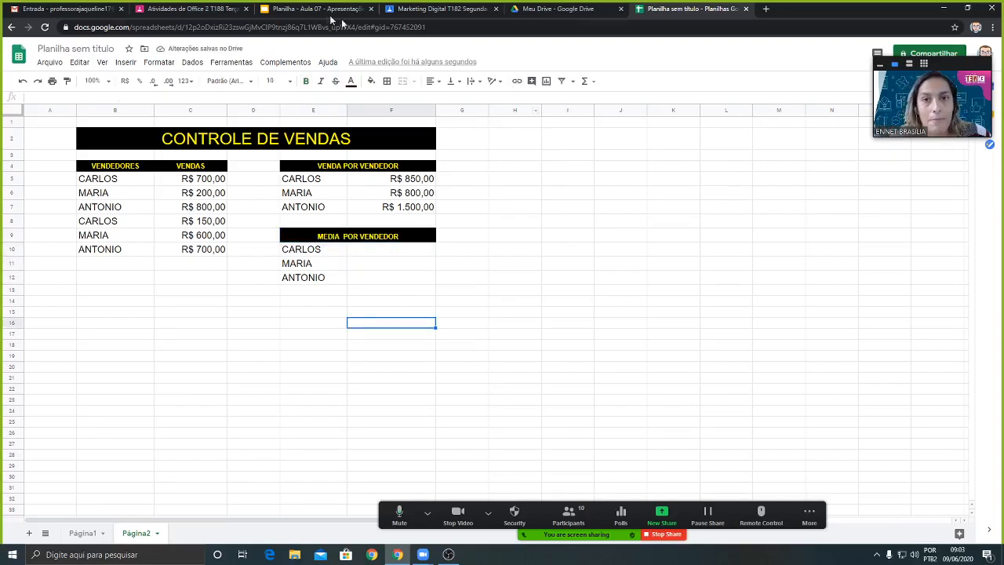
Step: Consult the MÉDIASE example in the Planilha - Aula 07 presentation and switch back to the sales spreadsheet
left_click(326, 9)
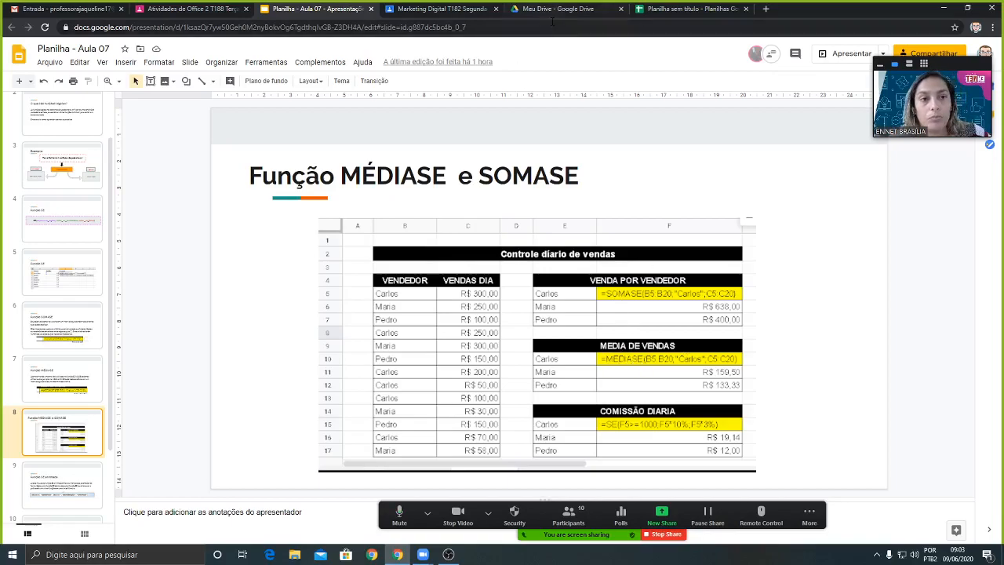
left_click(663, 9)
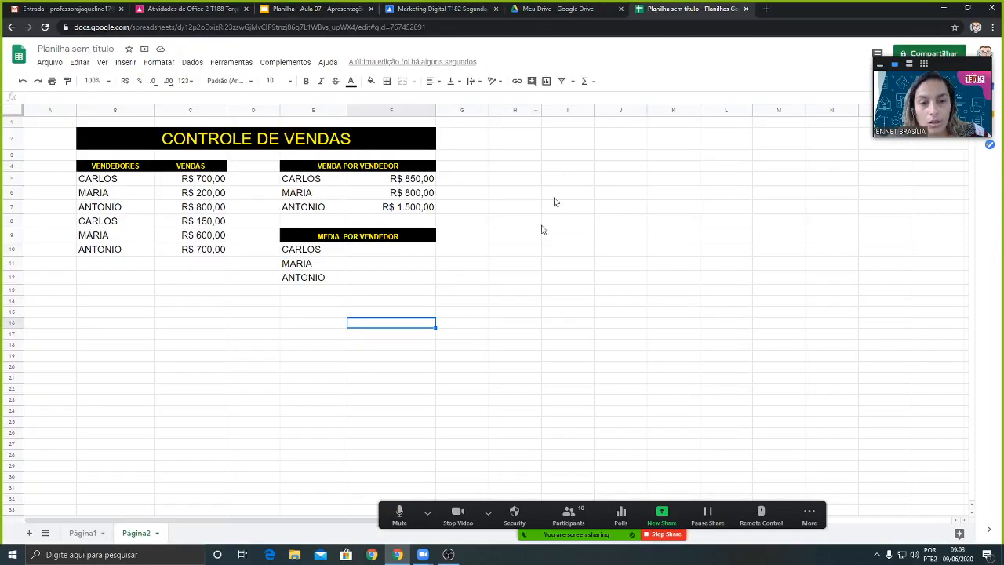
Step: Enter a MEDIASE formula in F10 with criteria range B5:B10, the seller name from E10 as quoted criterion, and average range C5:C10
left_click(393, 251)
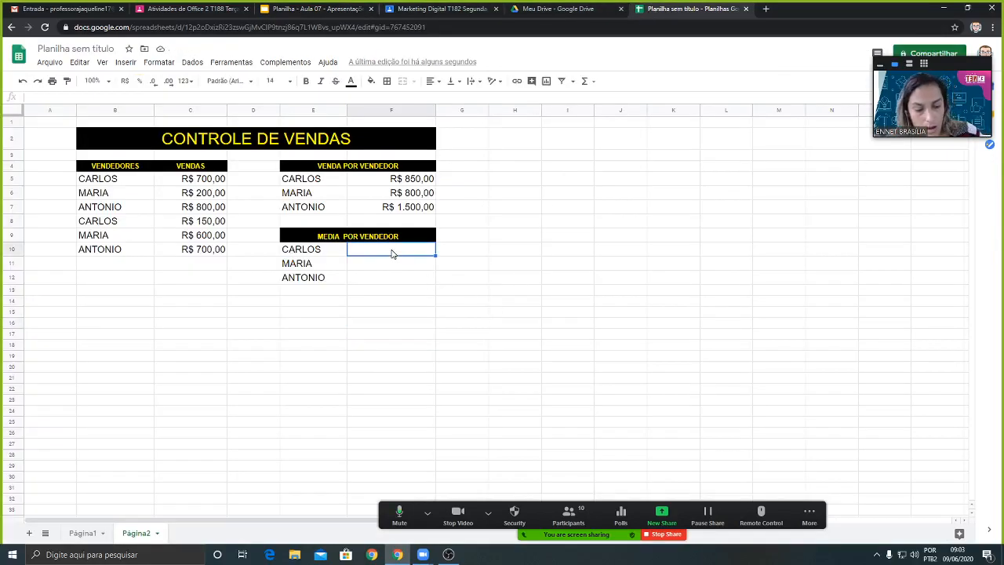
type("=ME")
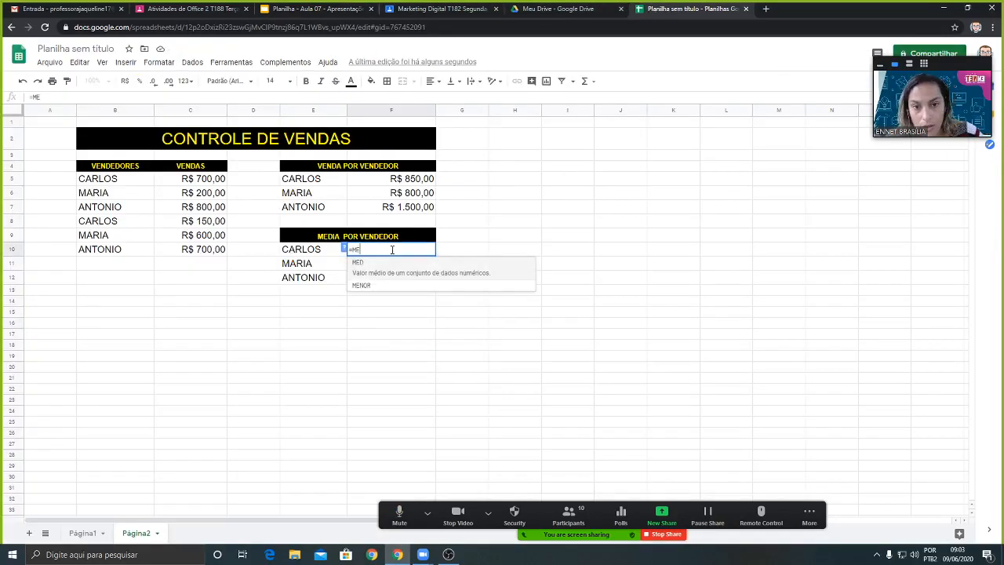
type("DIASE")
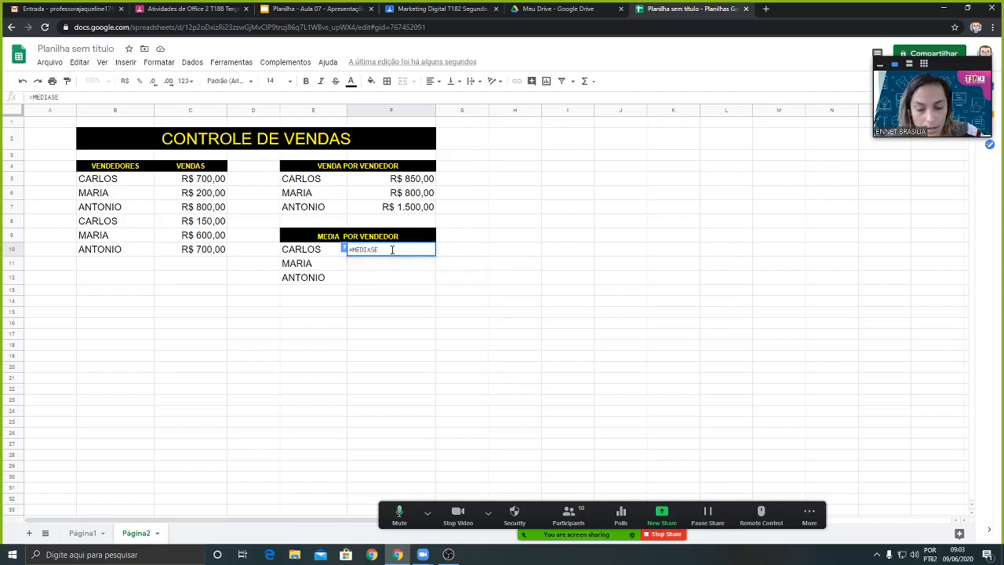
type("(")
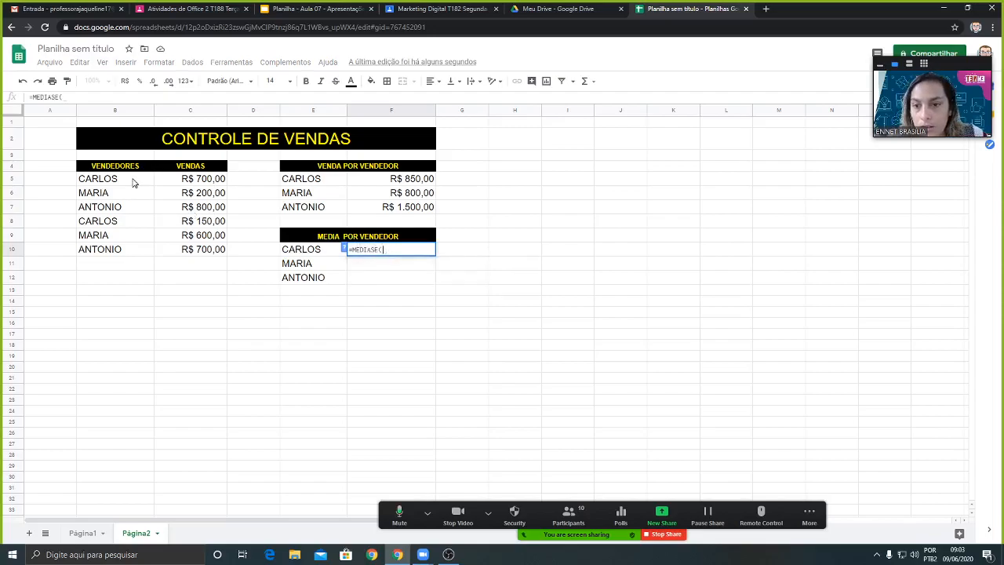
left_click_drag(133, 180, 133, 248)
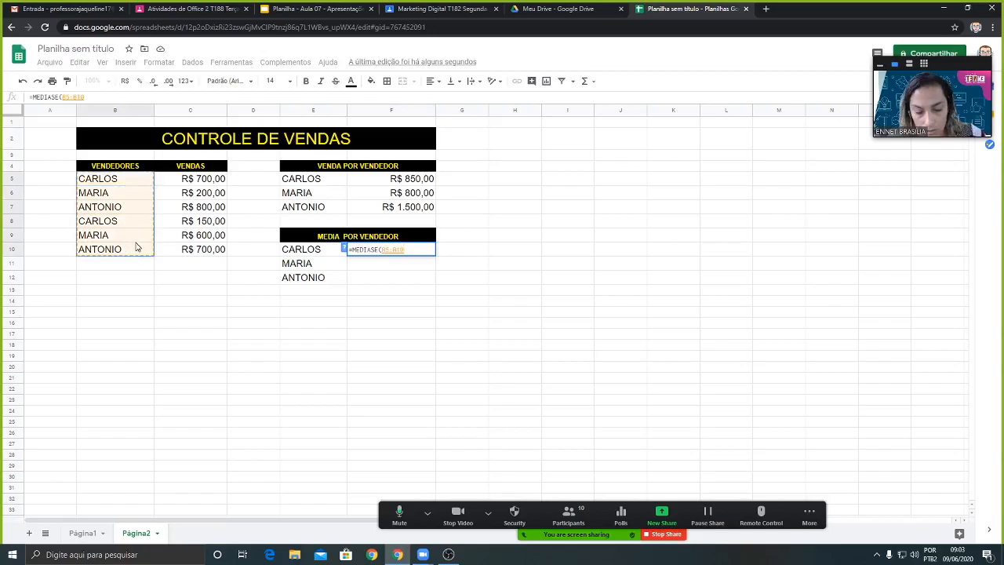
type(";")
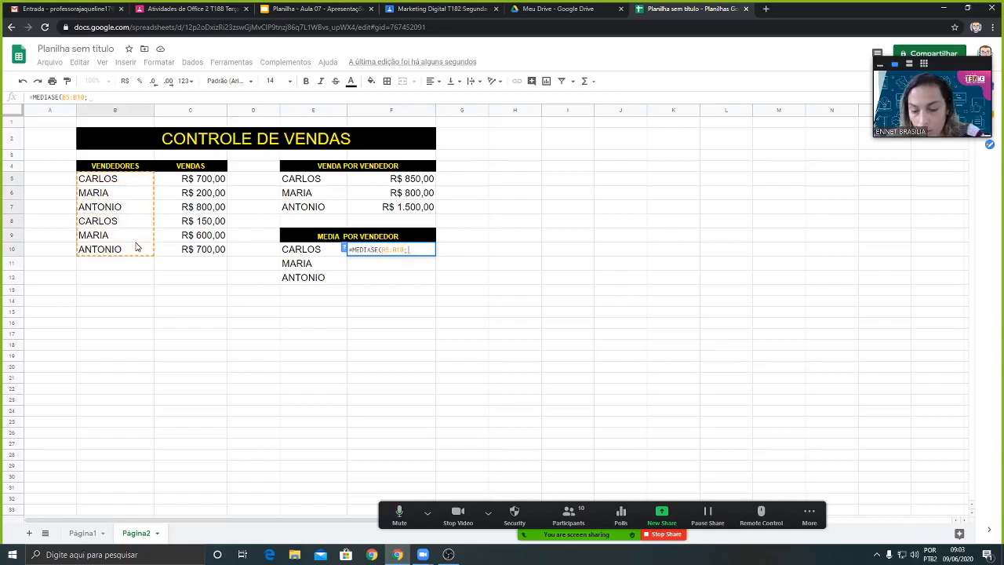
type("\"CARLOS")
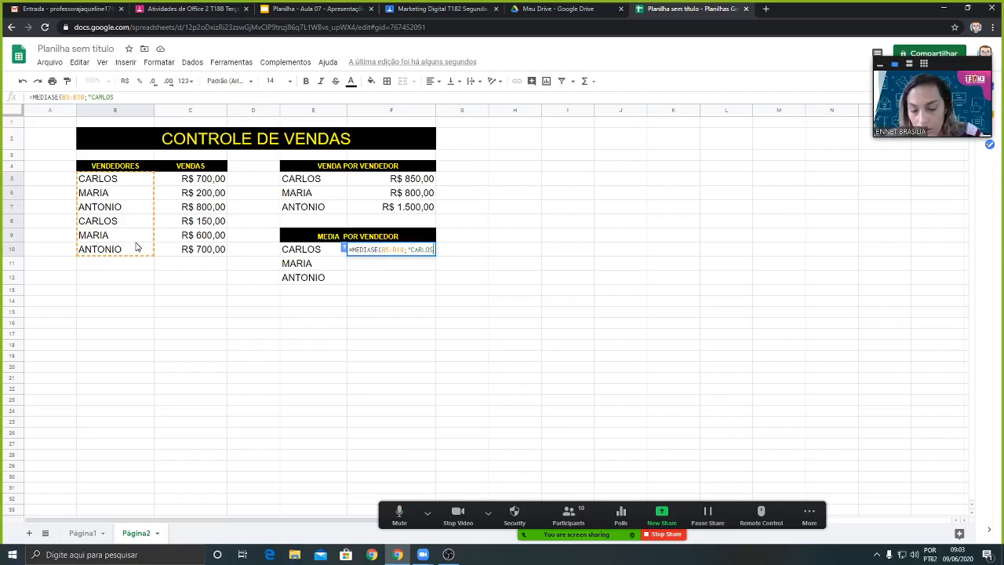
type("\";")
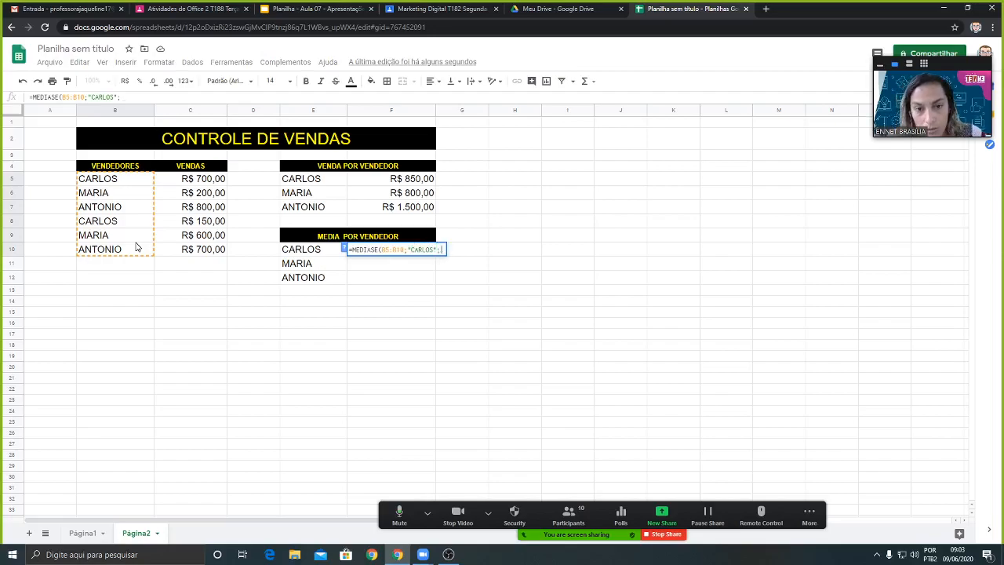
left_click_drag(174, 182, 180, 251)
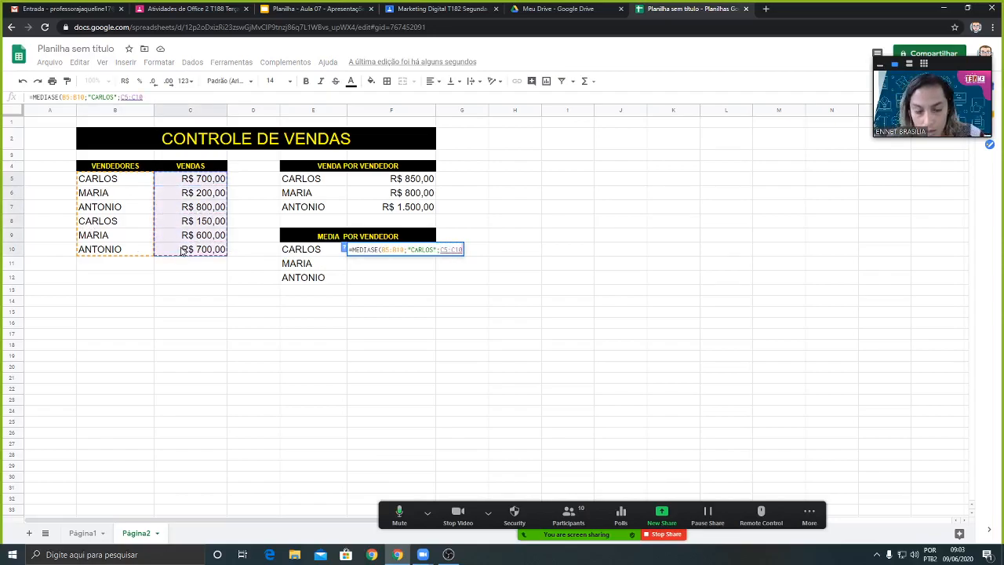
key("Return")
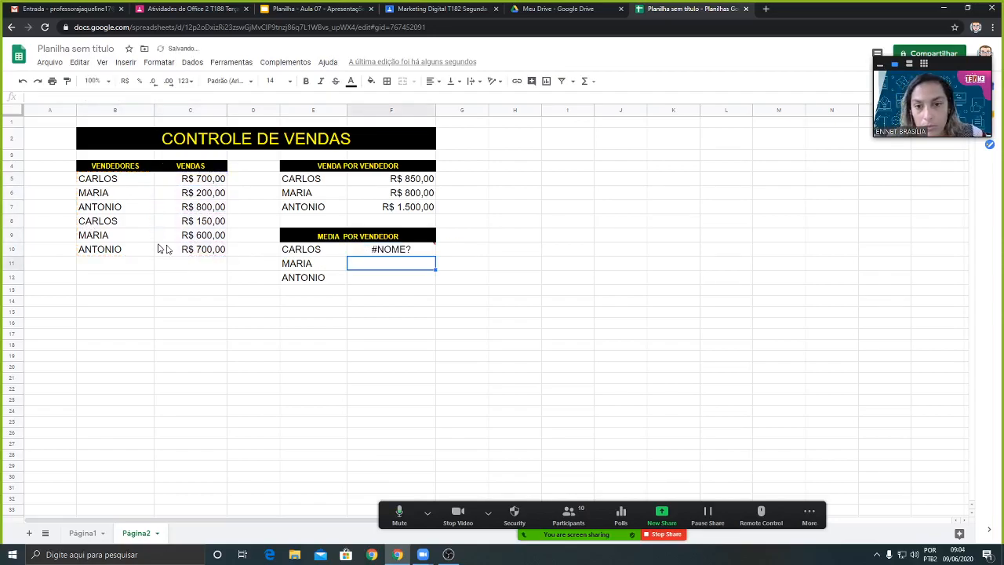
Step: Inspect the formula error in F10, compare the function name with the MÉDIASE slides in the Planilha - Aula 07 presentation, and return to the spreadsheet
left_click(429, 253)
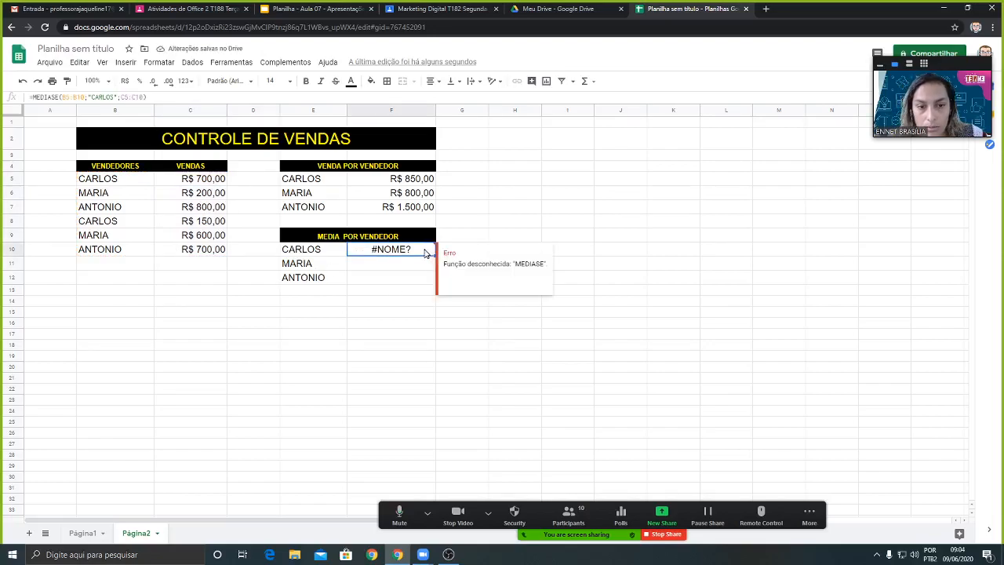
double_click(395, 251)
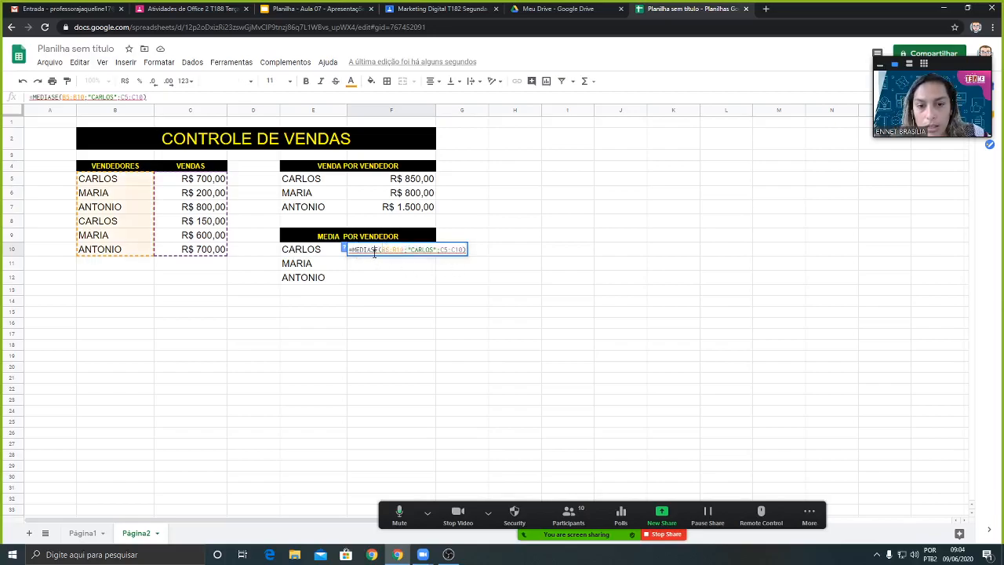
double_click(373, 250)
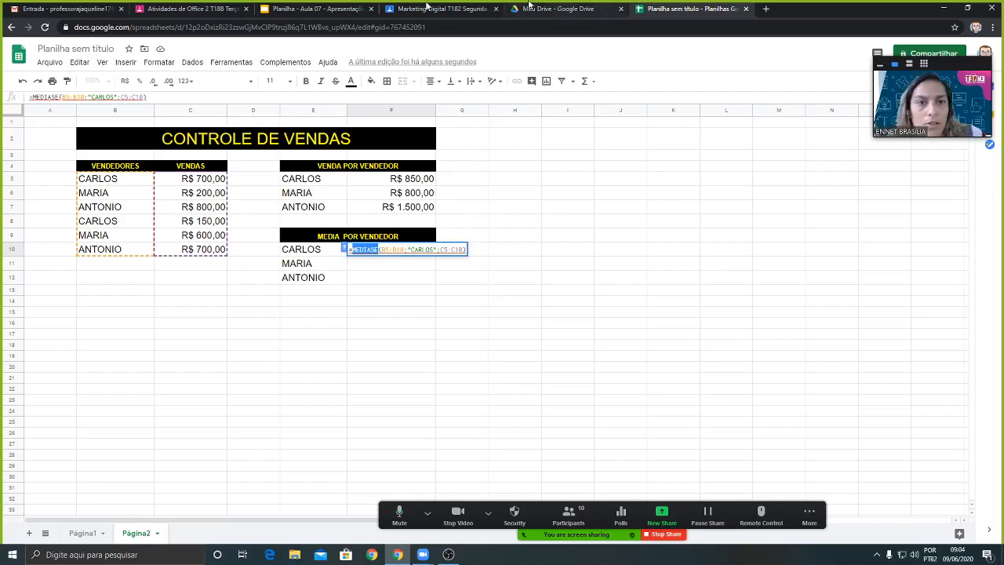
left_click(322, 7)
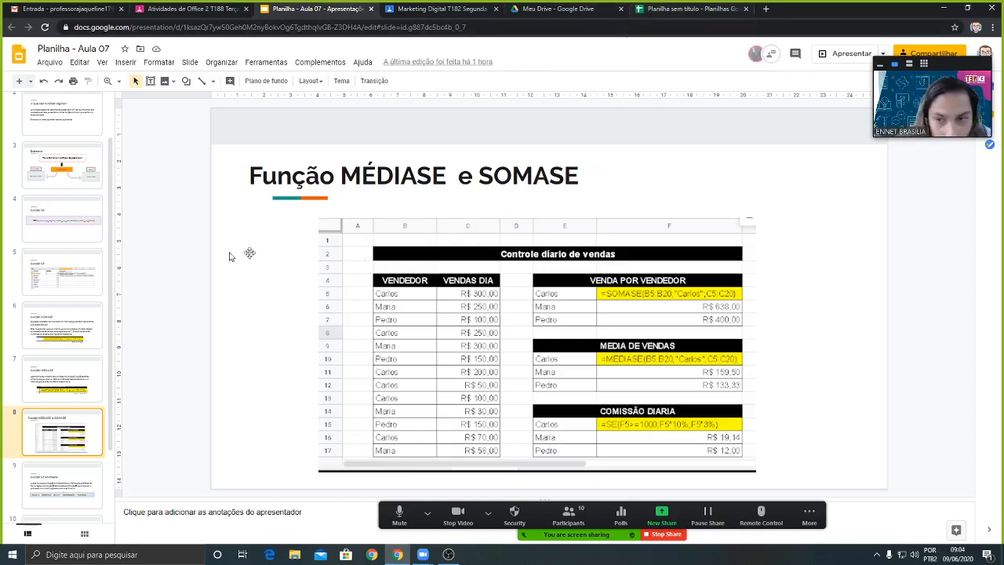
left_click(77, 391)
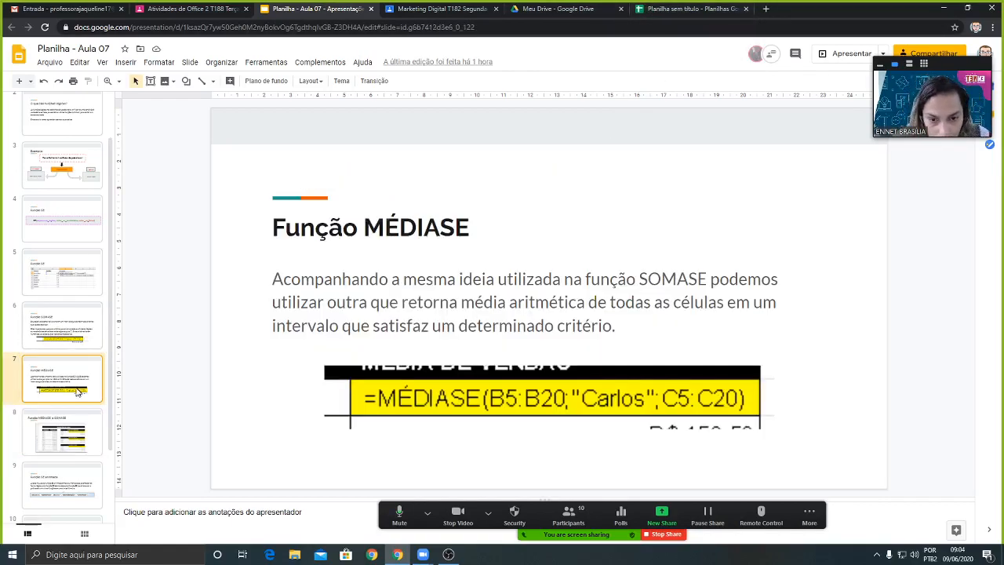
left_click(72, 432)
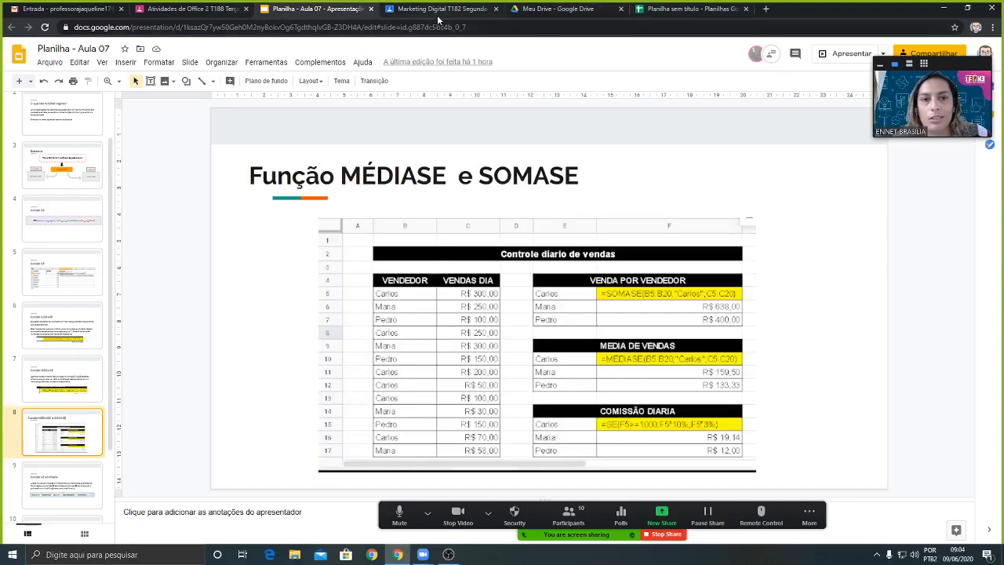
left_click(671, 13)
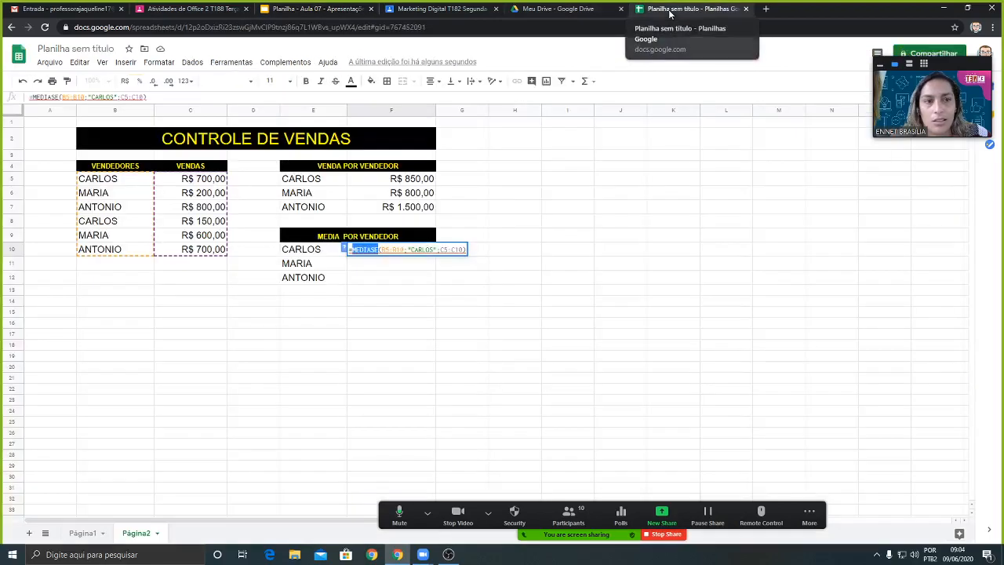
Step: Correct the function name in the F10 formula to the accented MÉDIASE
left_click(357, 249)
key("BackSpace")
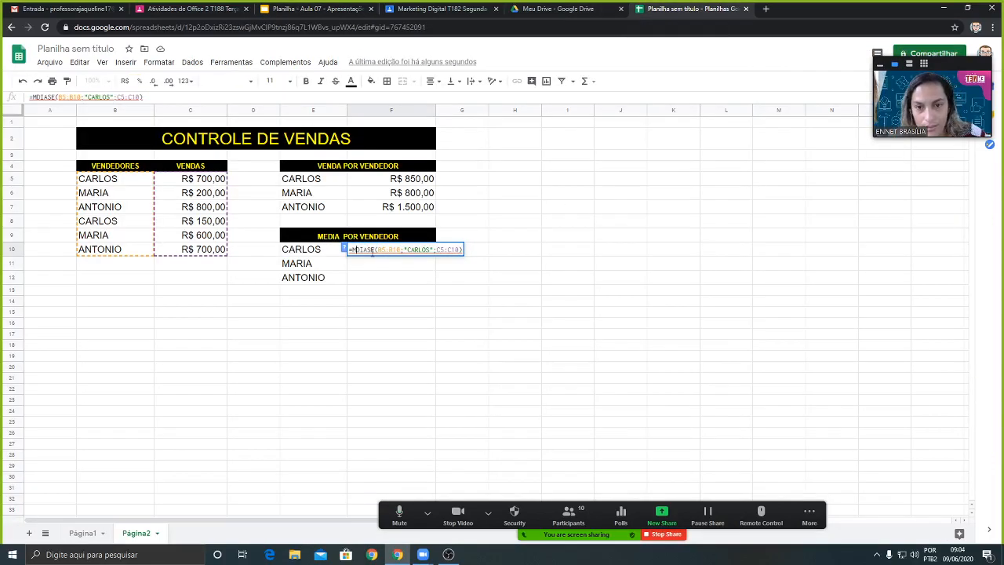
type("É")
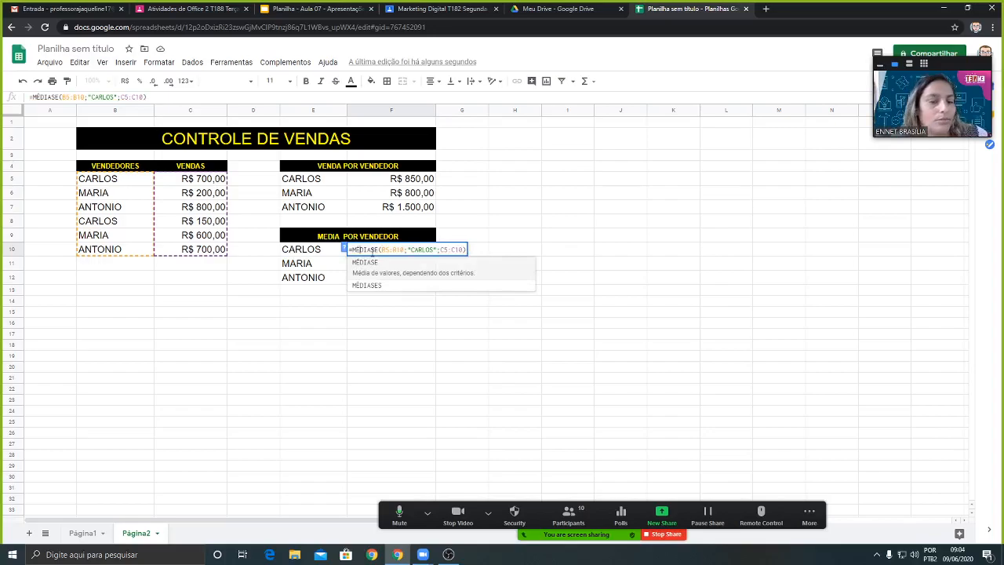
left_click(477, 253)
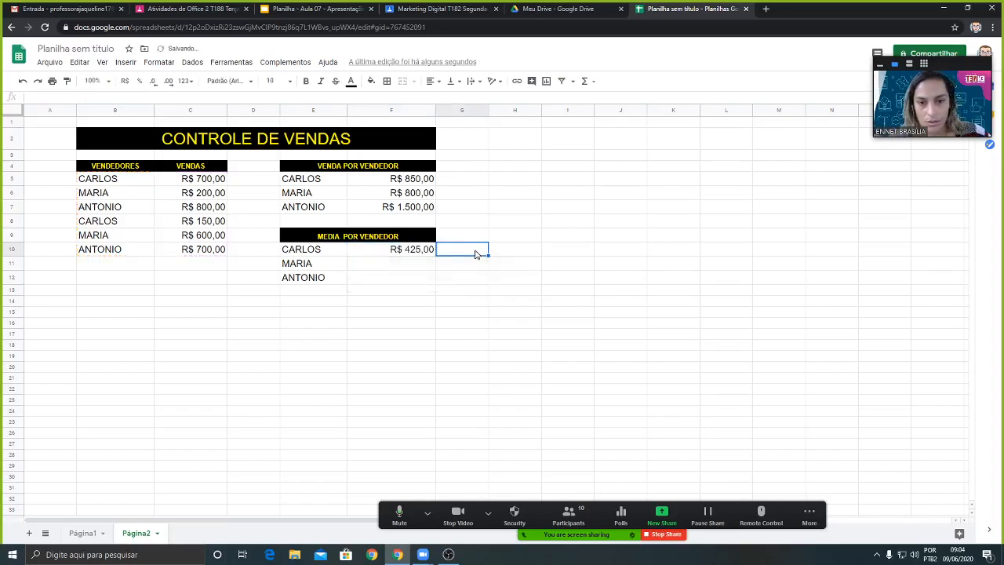
Step: Fill the MÉDIASE formula from F10 down to F12 and replace the criterion in F11 with the seller name from E11
left_click(383, 251)
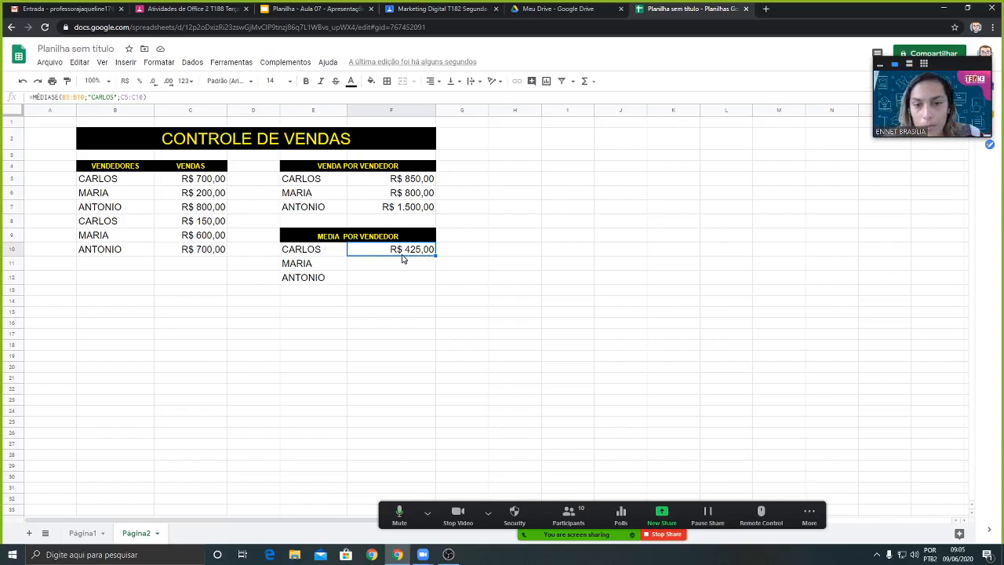
left_click_drag(436, 256, 432, 283)
left_click(411, 268)
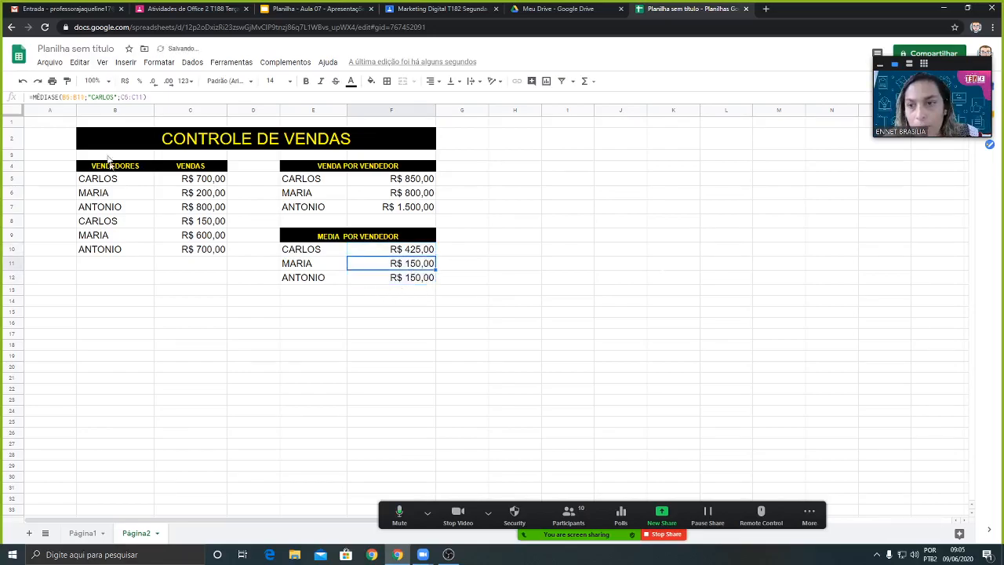
left_click(114, 96)
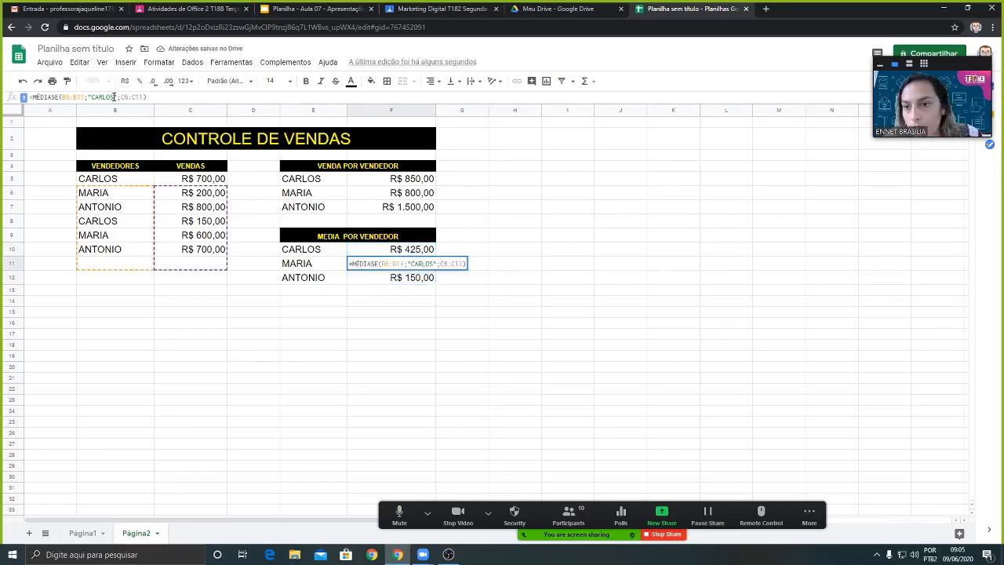
left_click_drag(114, 97, 96, 98)
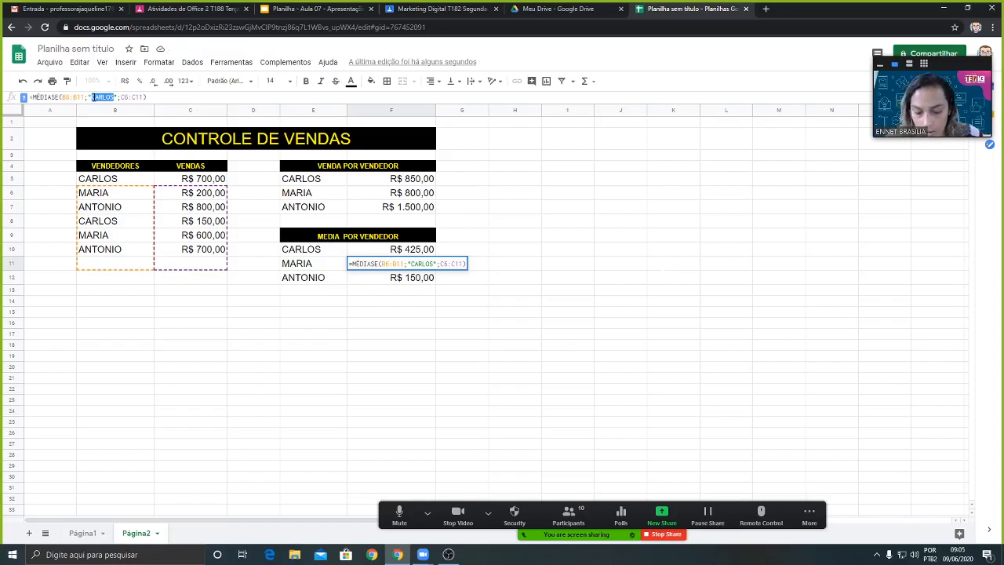
type("M")
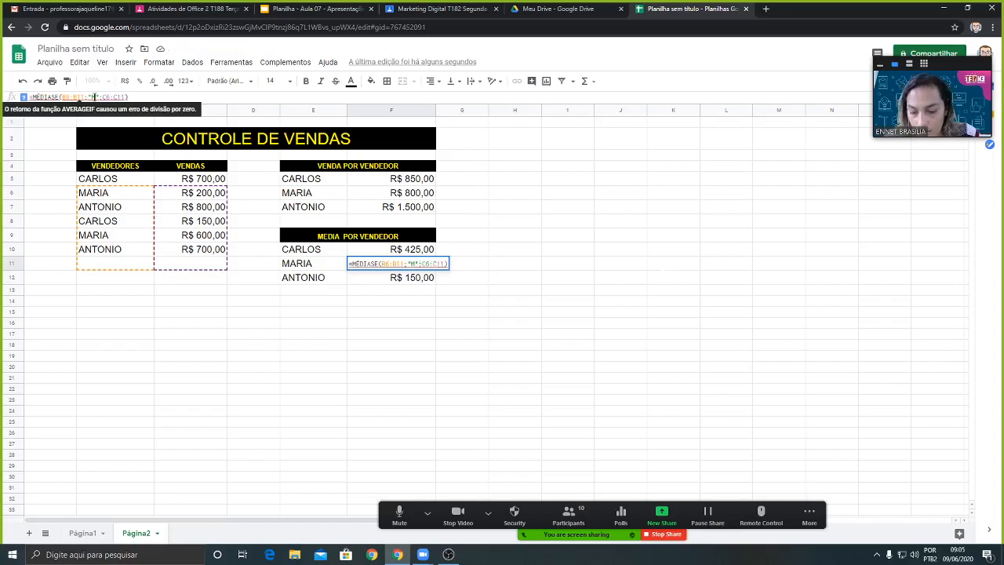
type("ARIA")
key("Return")
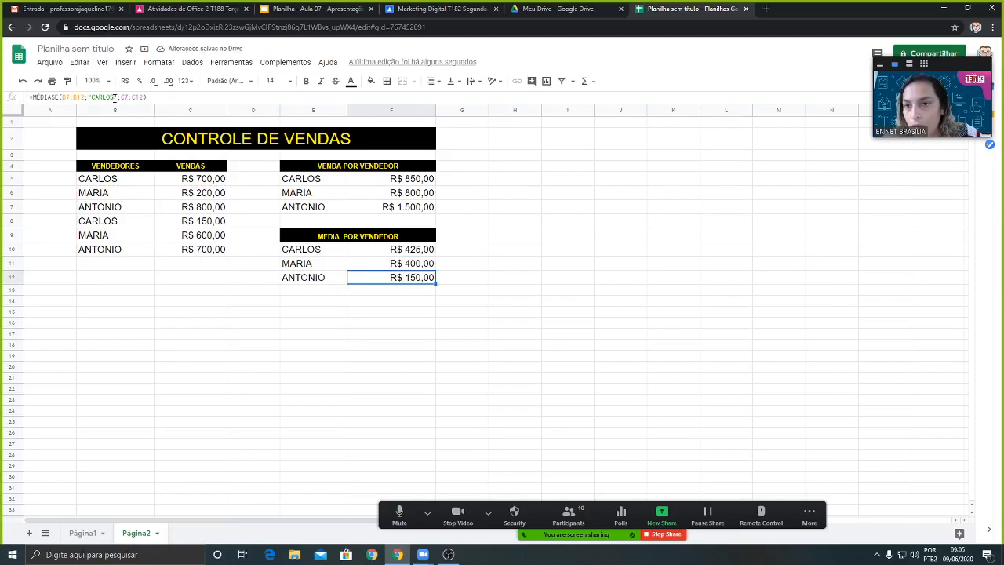
Step: Replace the criterion in the F12 MÉDIASE formula with the seller name from E12
left_click_drag(114, 97, 97, 97)
type("ANTONI")
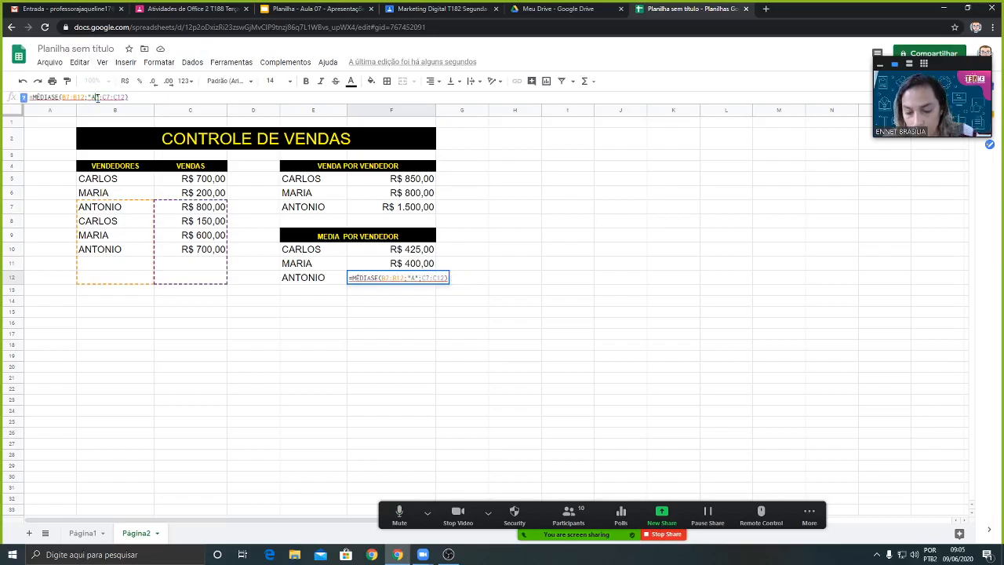
type("O")
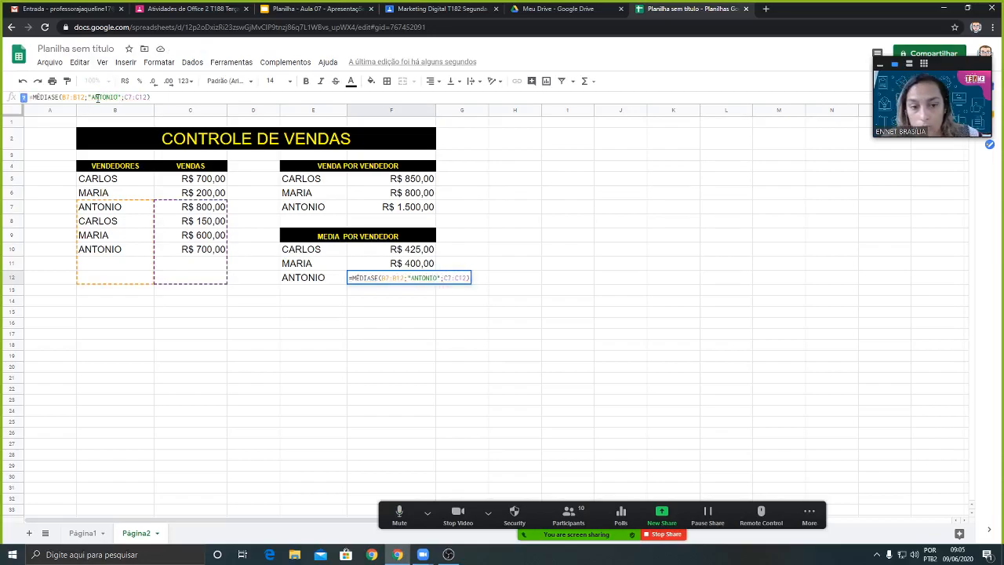
key("Return")
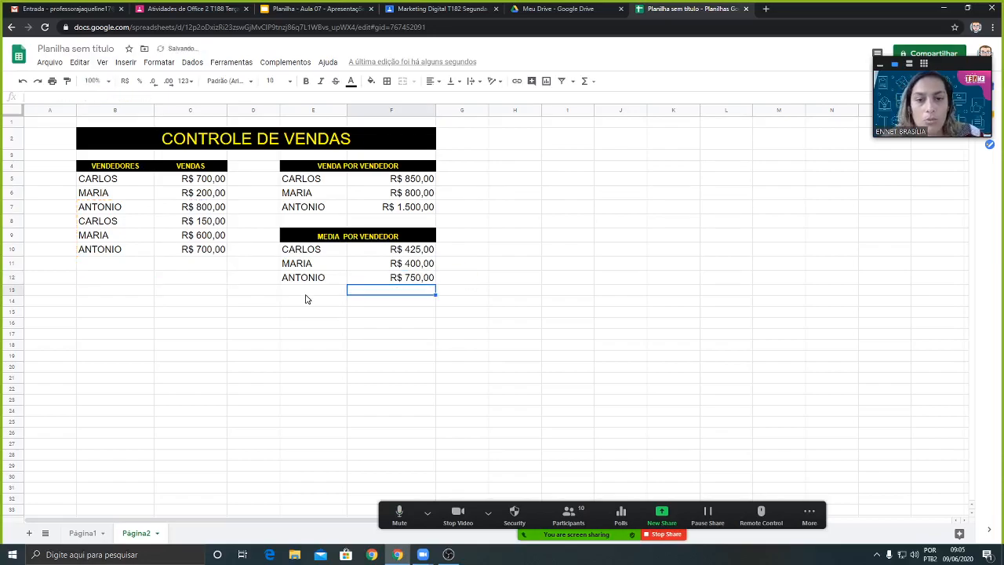
Step: Apply all borders to the VENDA POR VENDEDOR cells E5:F7
left_click_drag(328, 181, 388, 207)
left_click(387, 82)
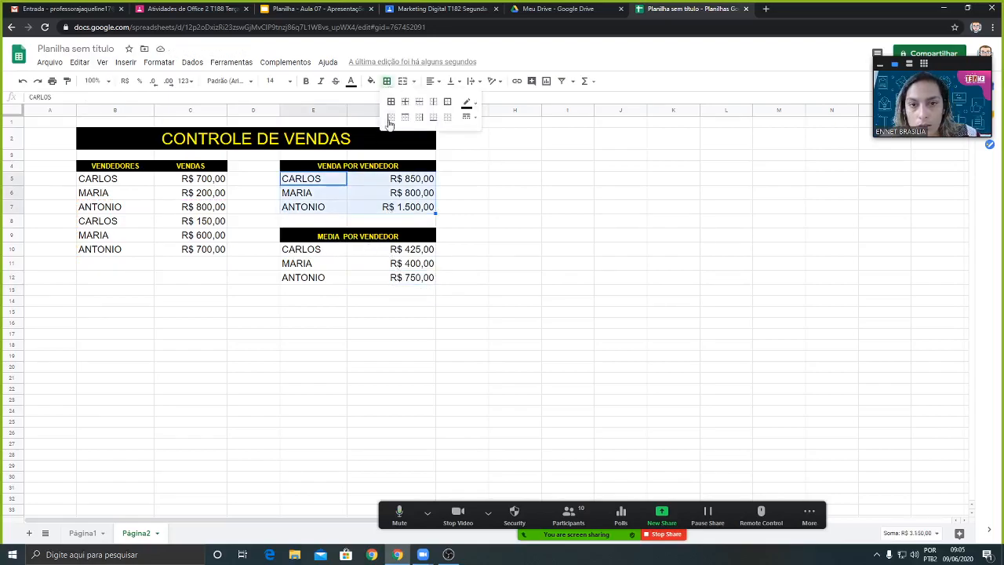
left_click(391, 102)
Step: Apply all borders to the VENDEDORES and VENDAS cells B5:C10
left_click_drag(339, 251, 395, 278)
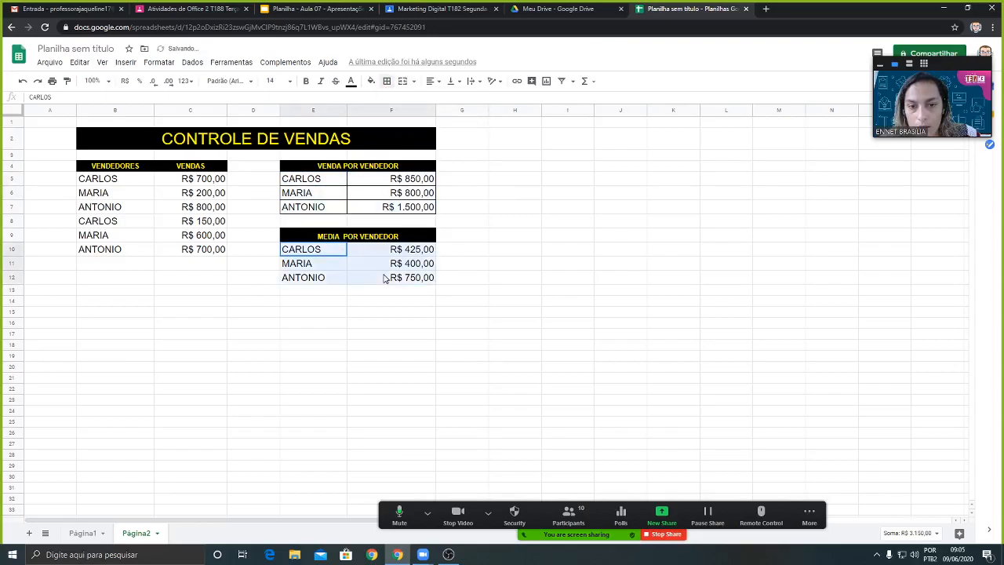
left_click(387, 82)
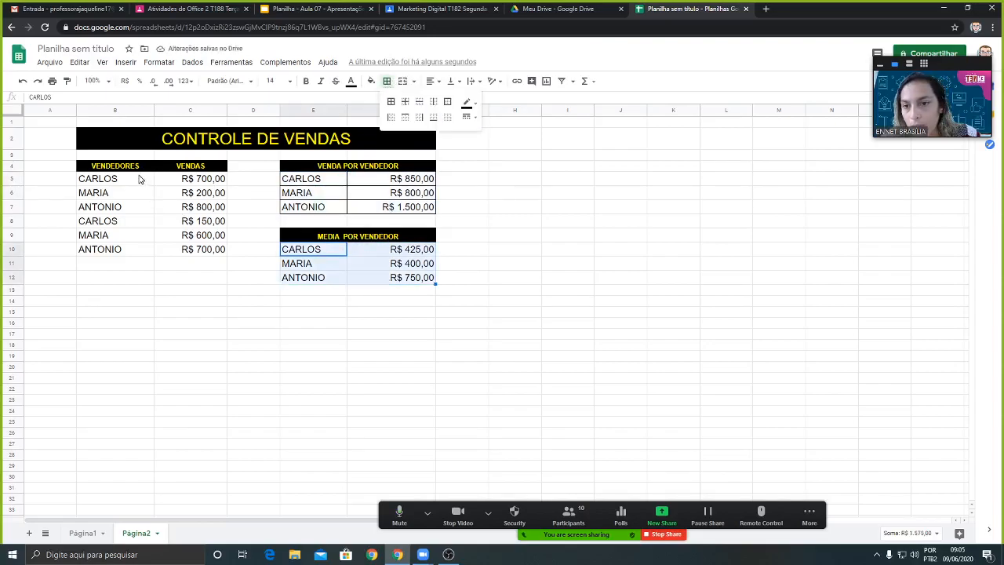
left_click_drag(139, 176, 201, 251)
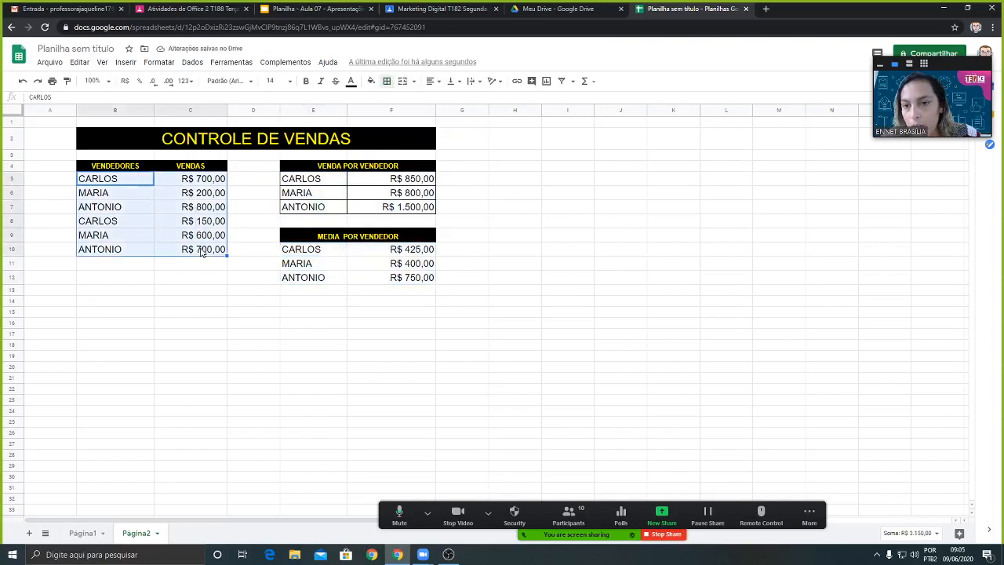
left_click(387, 81)
left_click(391, 102)
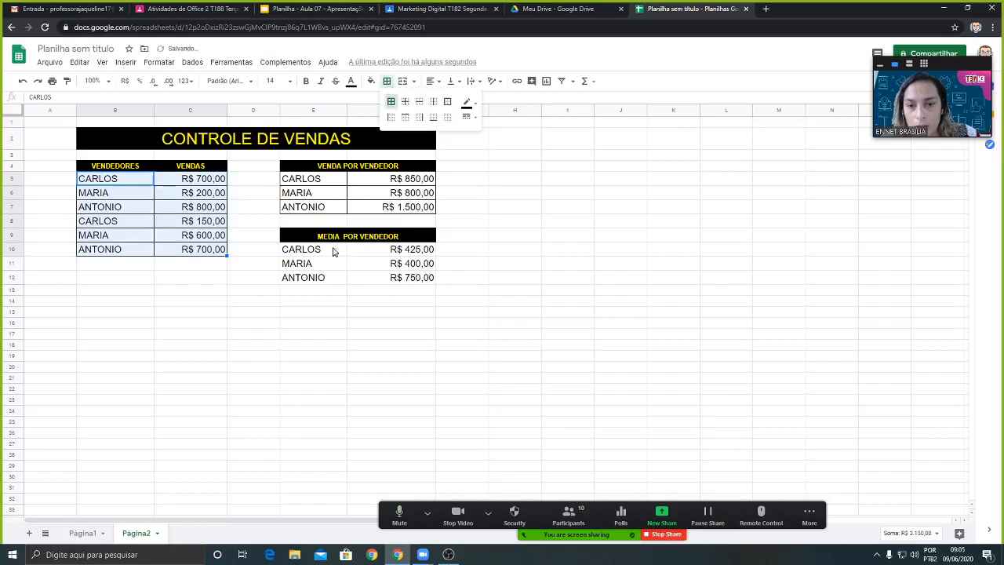
Step: Apply all borders to the MEDIA POR VENDEDOR cells E10:F12
left_click_drag(332, 251, 433, 280)
left_click(387, 82)
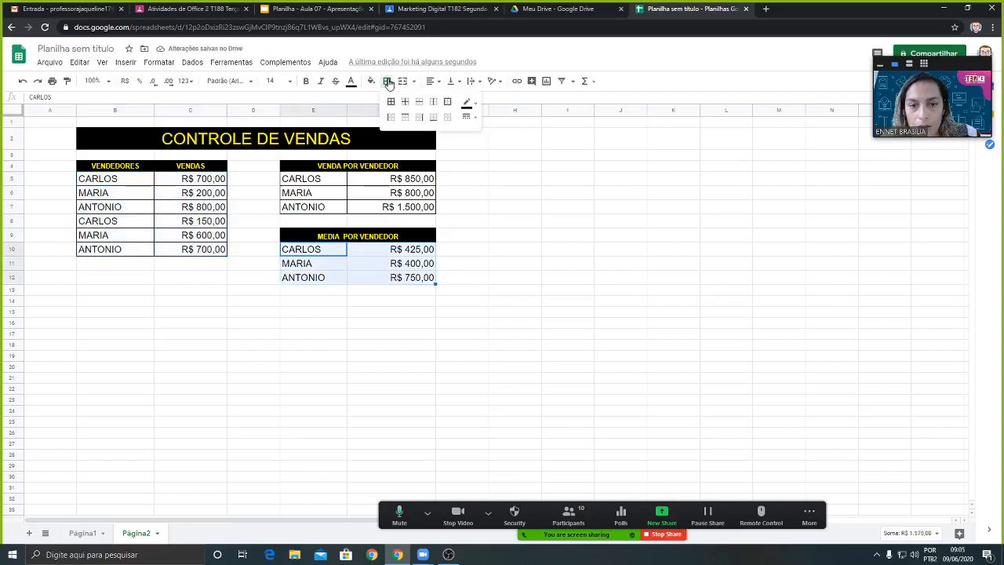
left_click(390, 102)
left_click(339, 336)
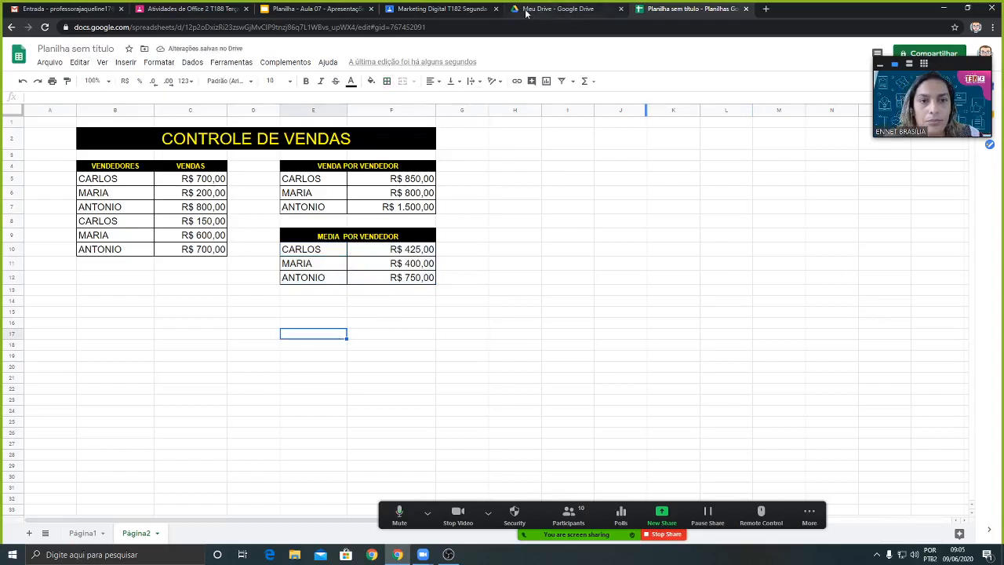
Step: Switch to the Planilha - Aula 07 presentation in Google Slides and review the MÉDIASE slide and the combined MÉDIASE e SOMASE example
left_click(319, 10)
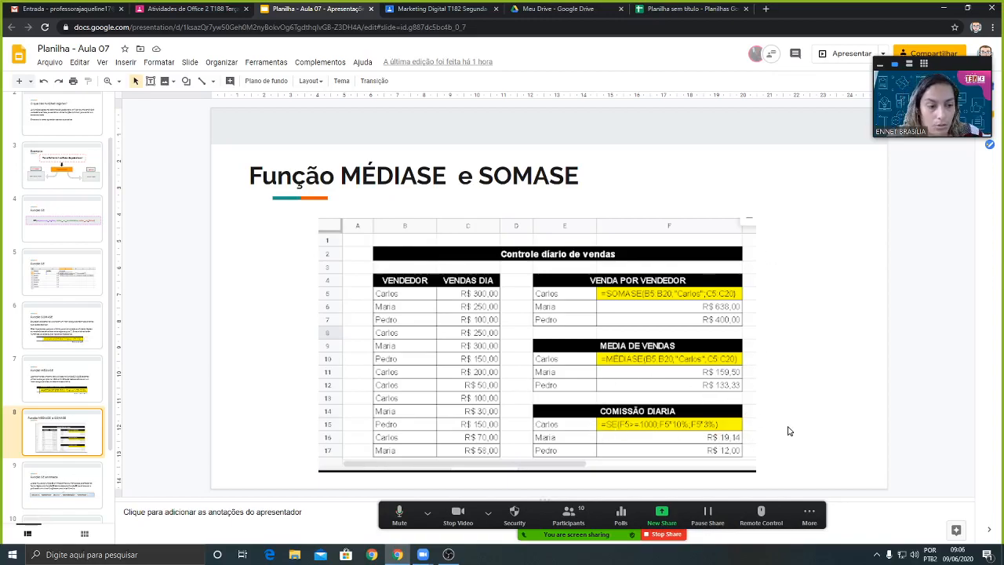
key("Down")
key("Up")
key("Up")
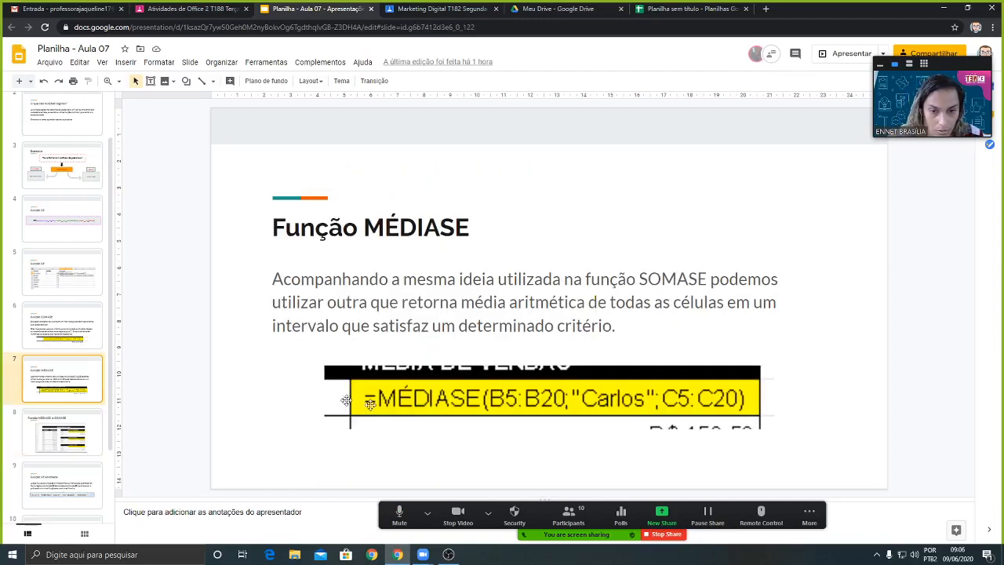
left_click(85, 437)
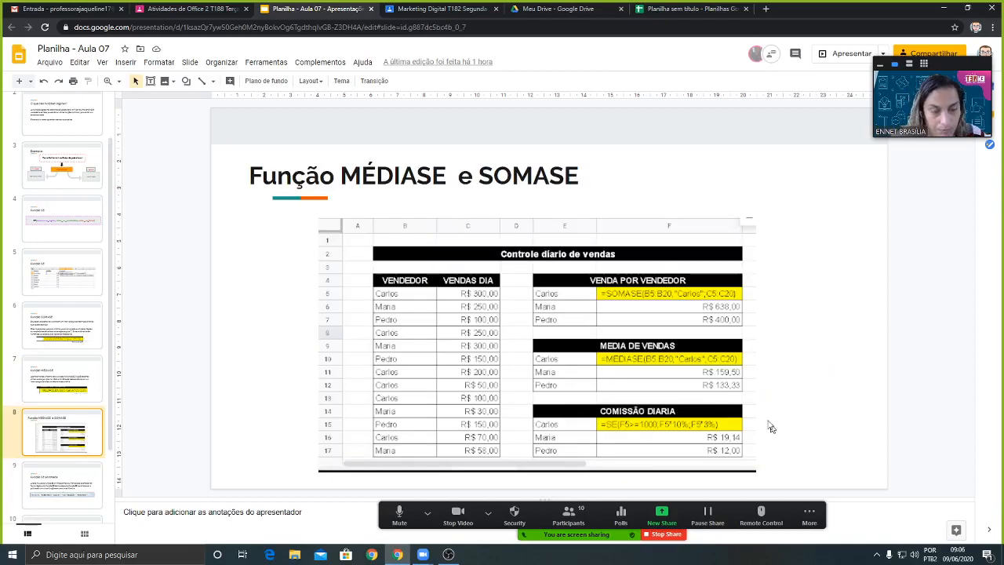
Step: Return to the Google Sheets spreadsheet and copy the MEDIA POR VENDEDOR table E9:F12 to E14
left_click(673, 11)
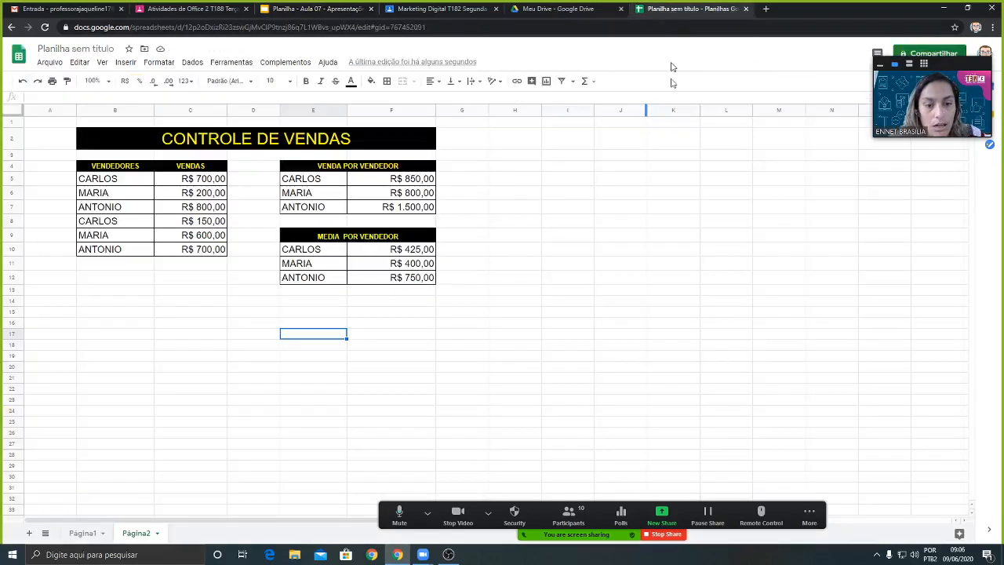
left_click_drag(288, 236, 426, 280)
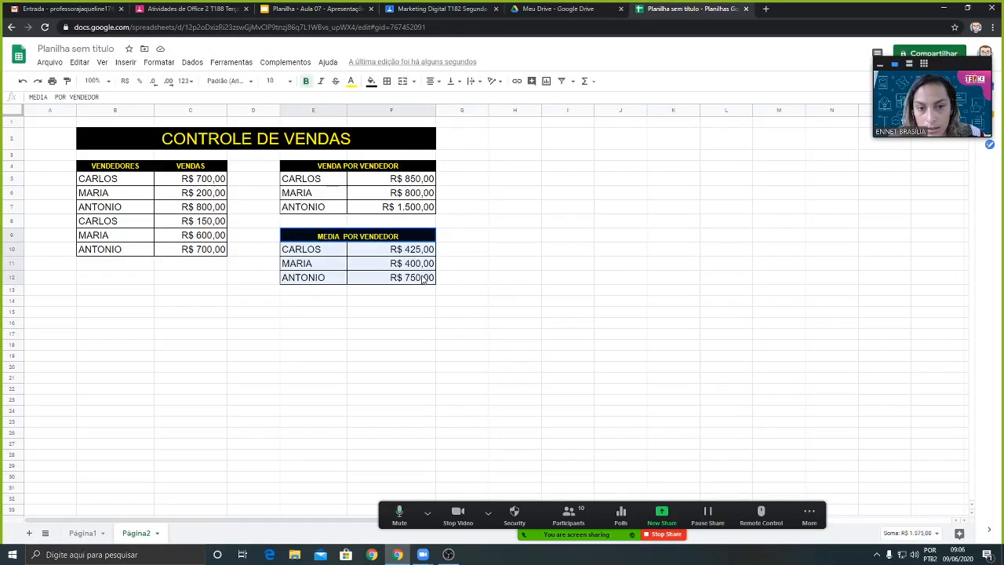
key("ctrl+c")
left_click(307, 305)
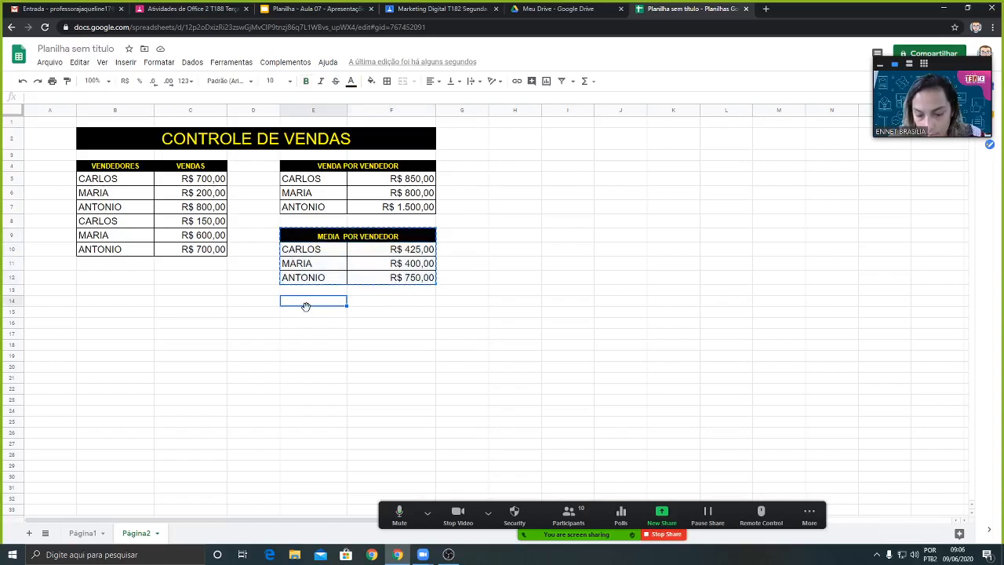
key("ctrl+v")
Step: Clear the pasted MÉDIASE formulas from F15, F16 and F17
left_click(409, 316)
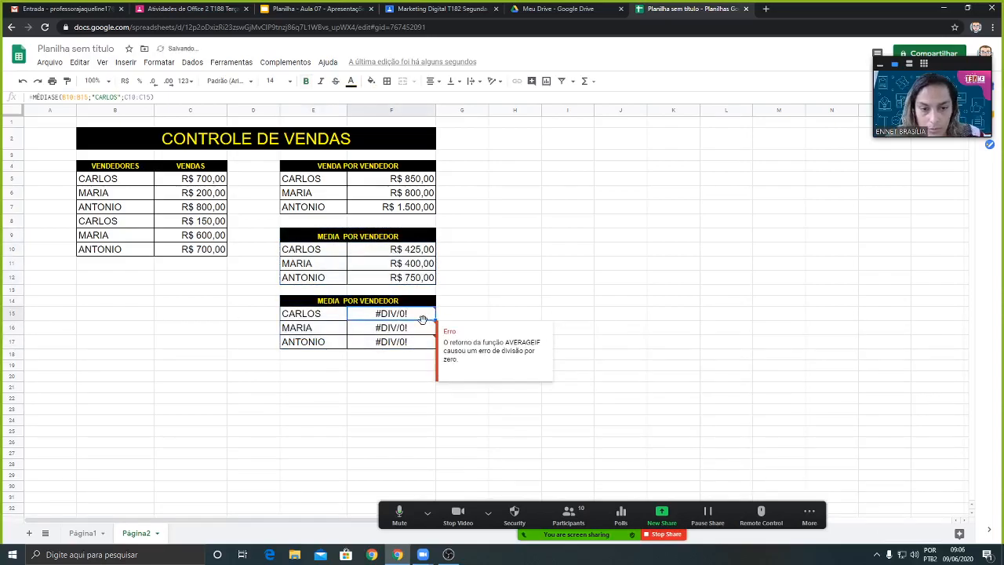
key("Delete")
left_click(416, 330)
key("Delete")
left_click(419, 345)
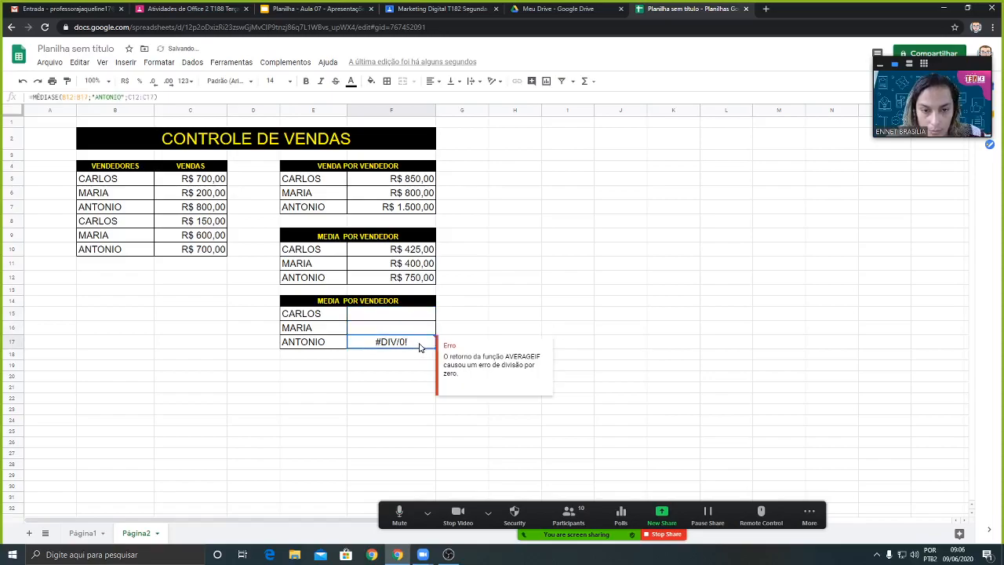
key("Delete")
Step: Begin a SE formula in F15 with the condition F5>1000 and F5 as the start of the true result
left_click(399, 318)
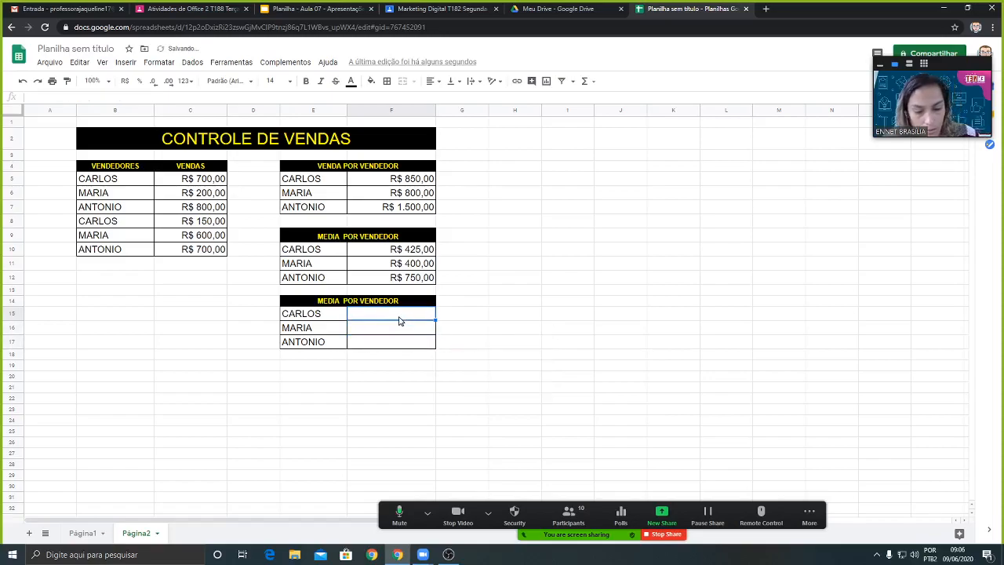
type("=SE")
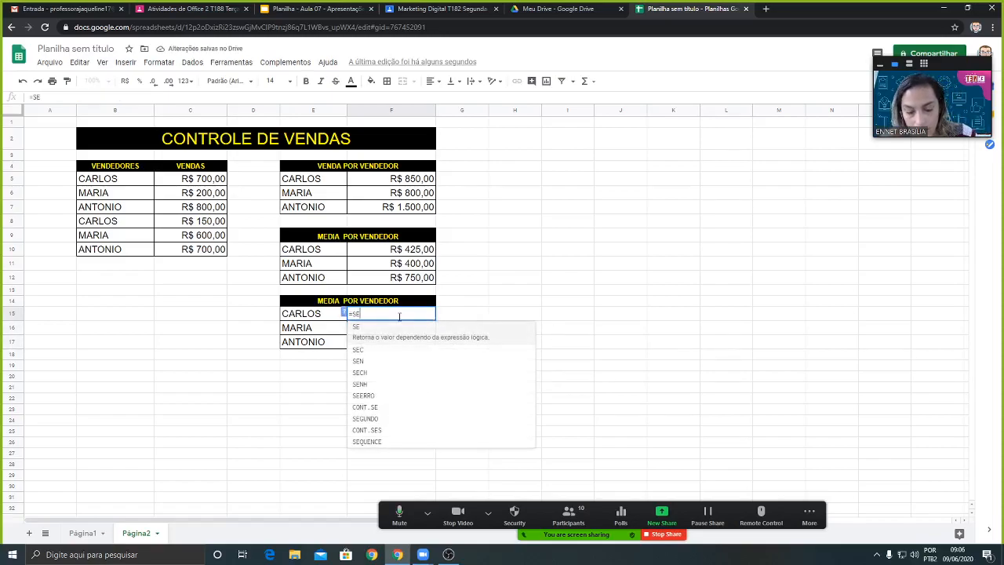
type("(")
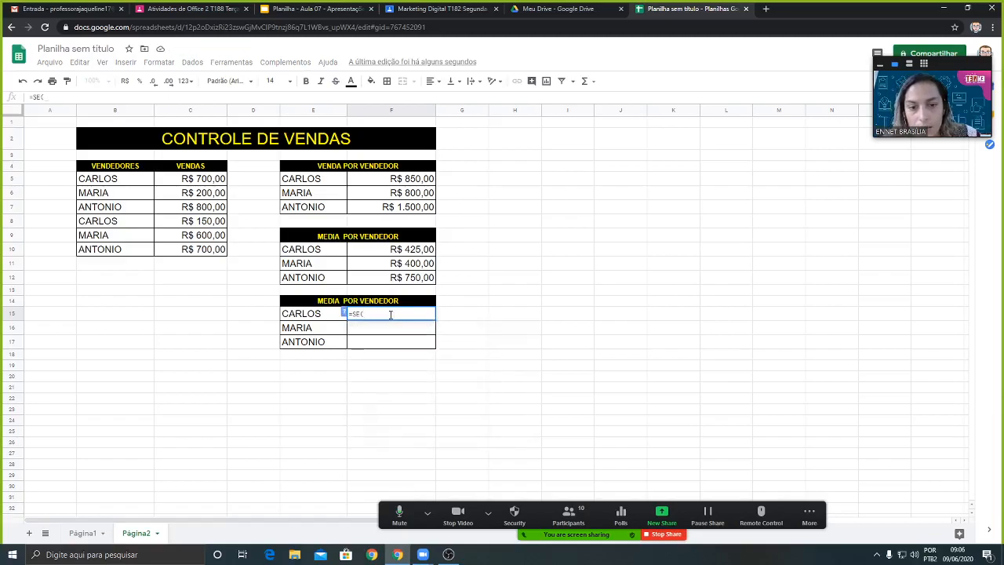
left_click(421, 182)
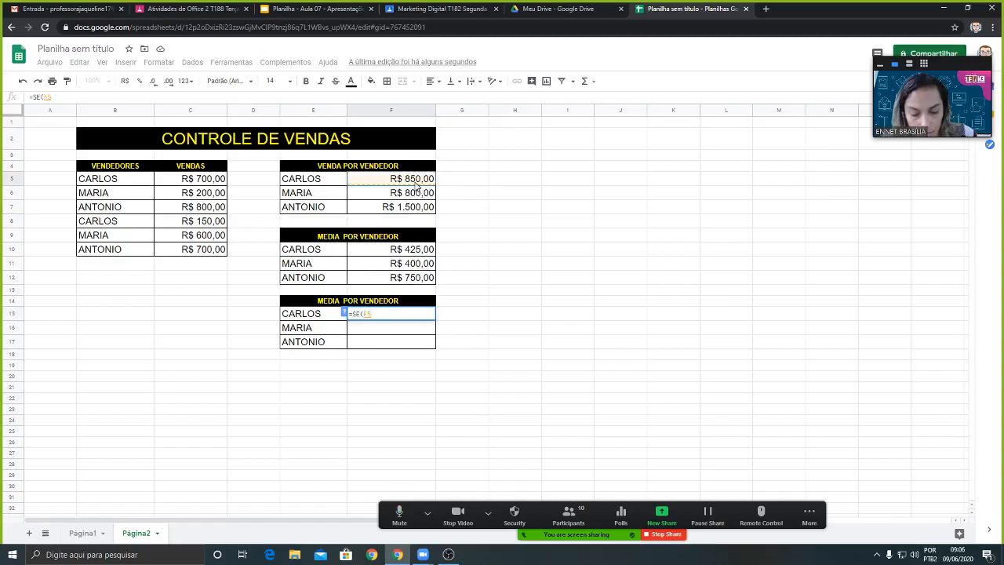
type("/")
key("BackSpace")
key("BackSpace")
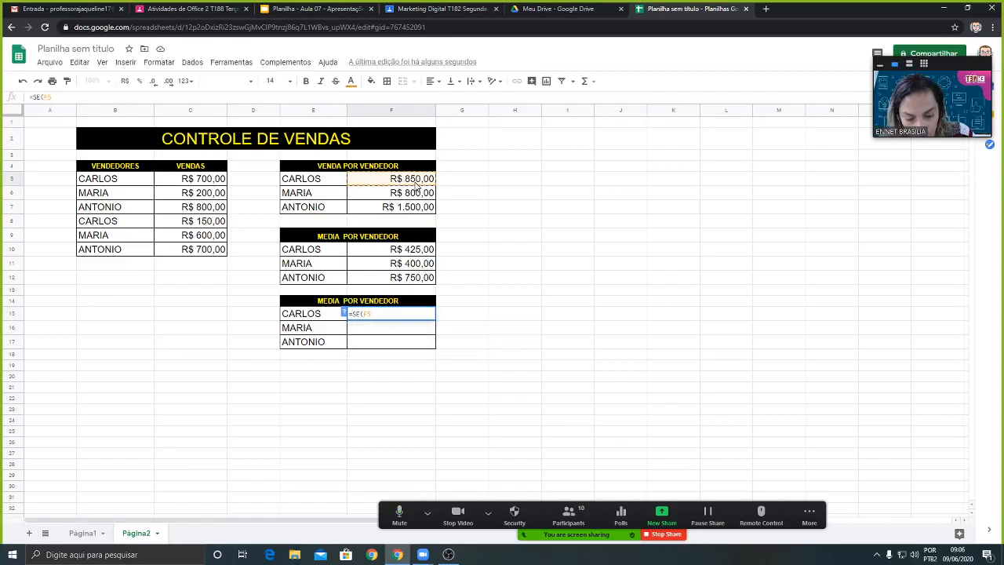
type(">1")
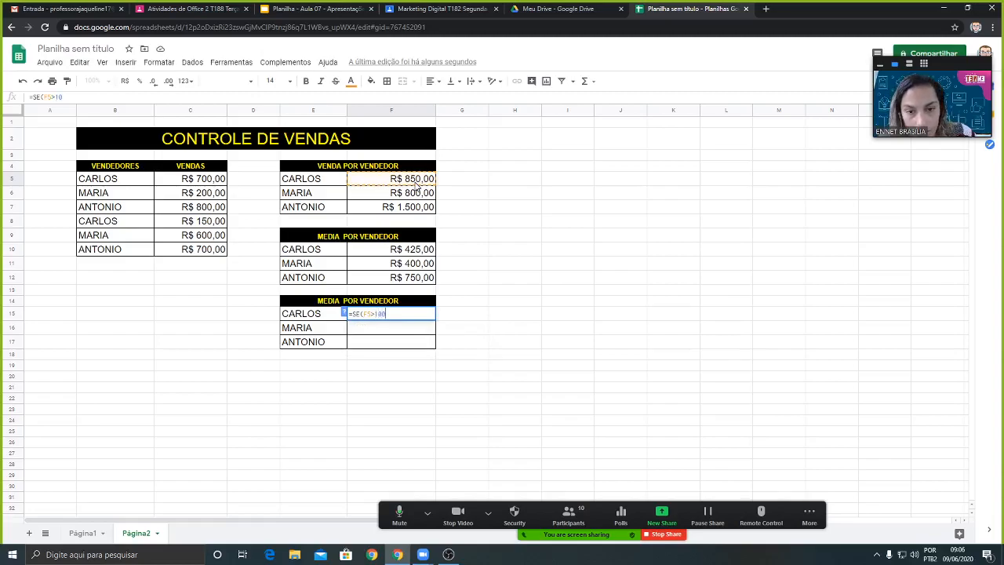
type("000;")
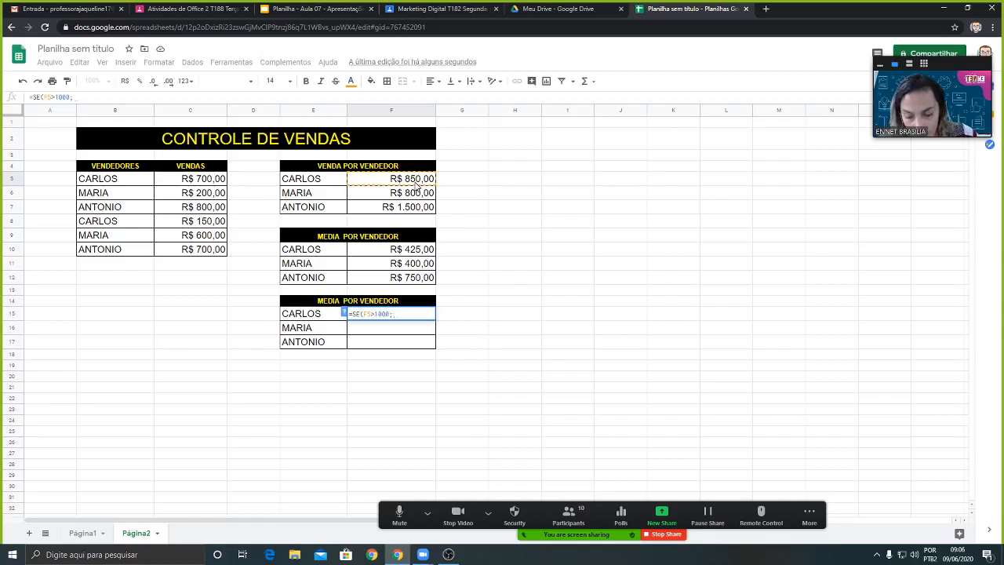
type("F5")
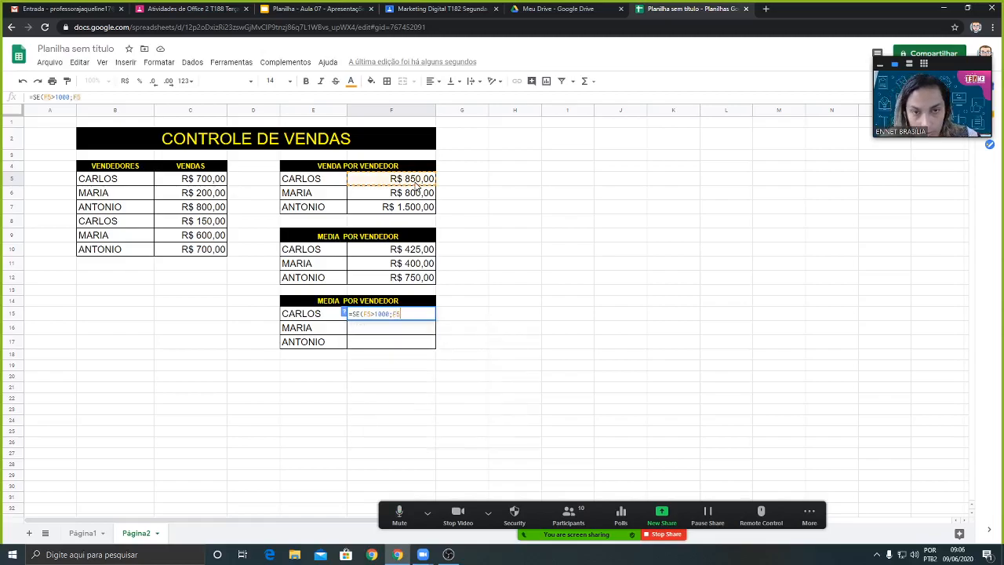
Step: Switch to the Google Slides presentation and enlarge the example table image on slide 8 to make the COMISSÃO DIARIA formula readable
left_click(316, 9)
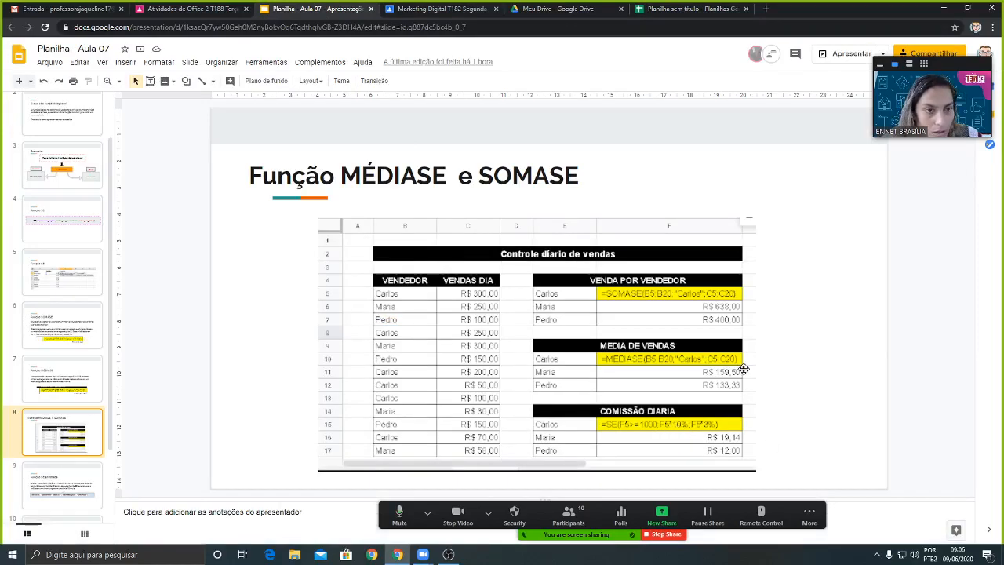
left_click_drag(639, 435, 528, 290)
left_click_drag(644, 328, 820, 429)
left_click_drag(564, 301, 554, 294)
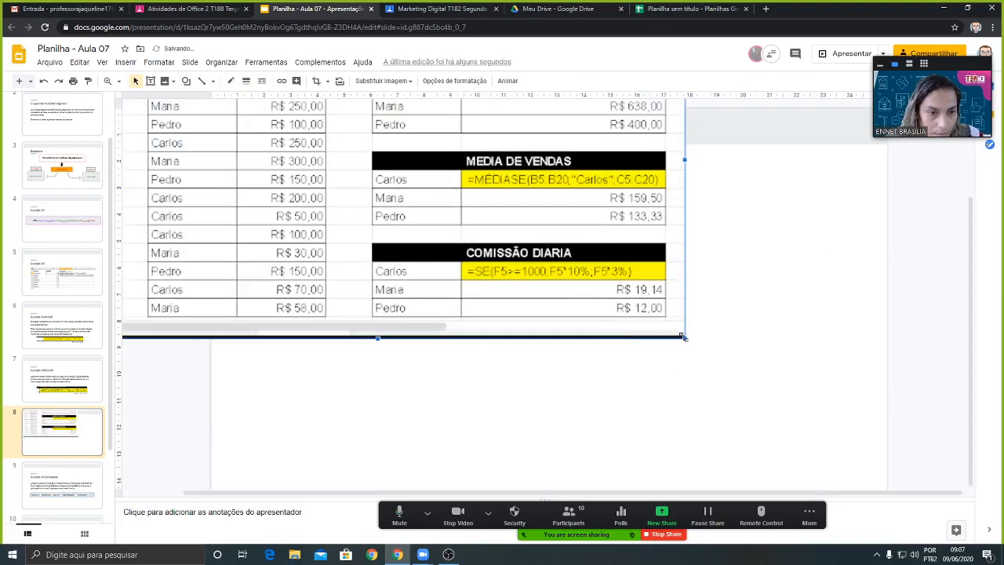
left_click_drag(682, 336, 834, 425)
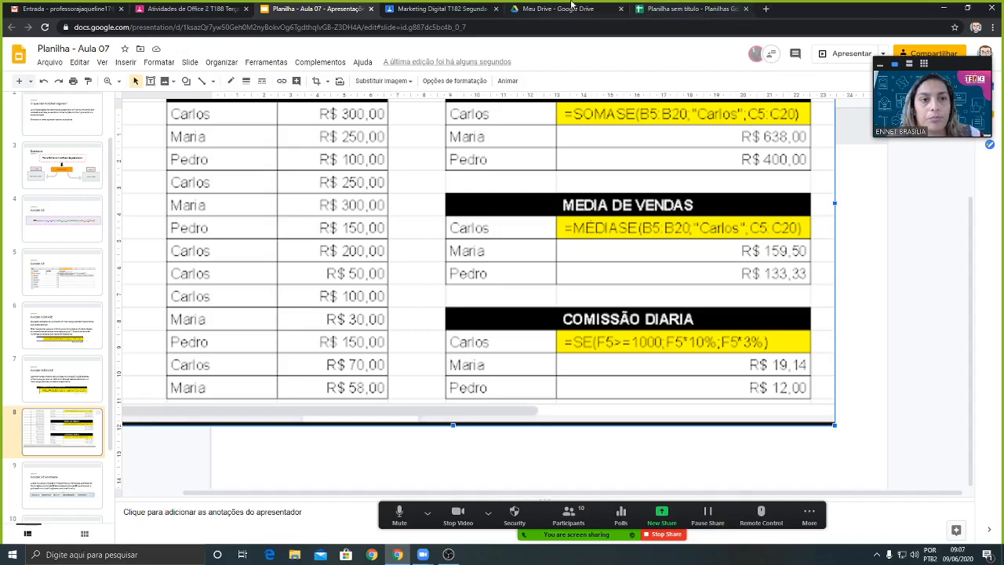
Step: Switch back to Google Sheets and complete the F15 formula as =SE(F5>1000;F5*10%;F5*3%)
left_click(671, 8)
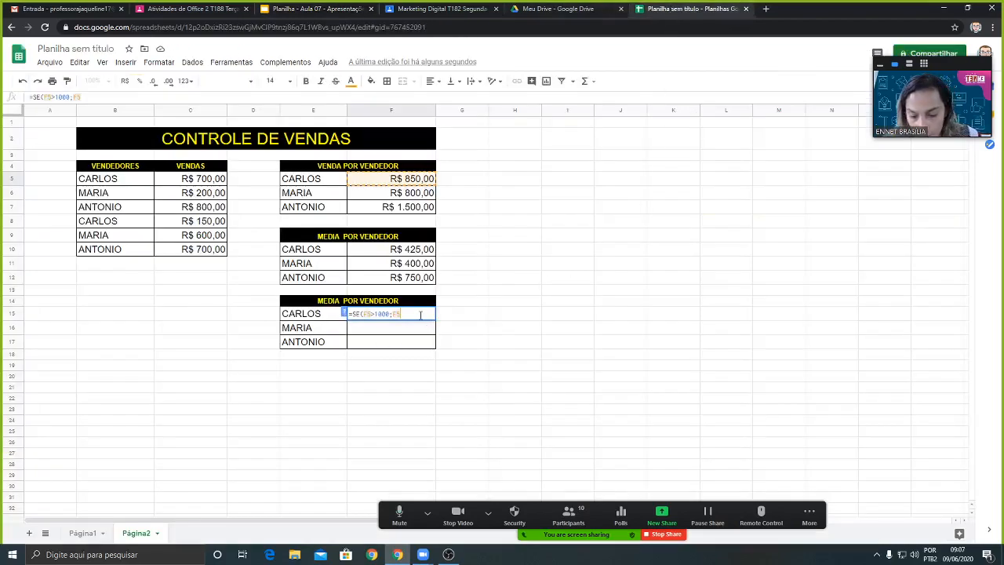
type("*")
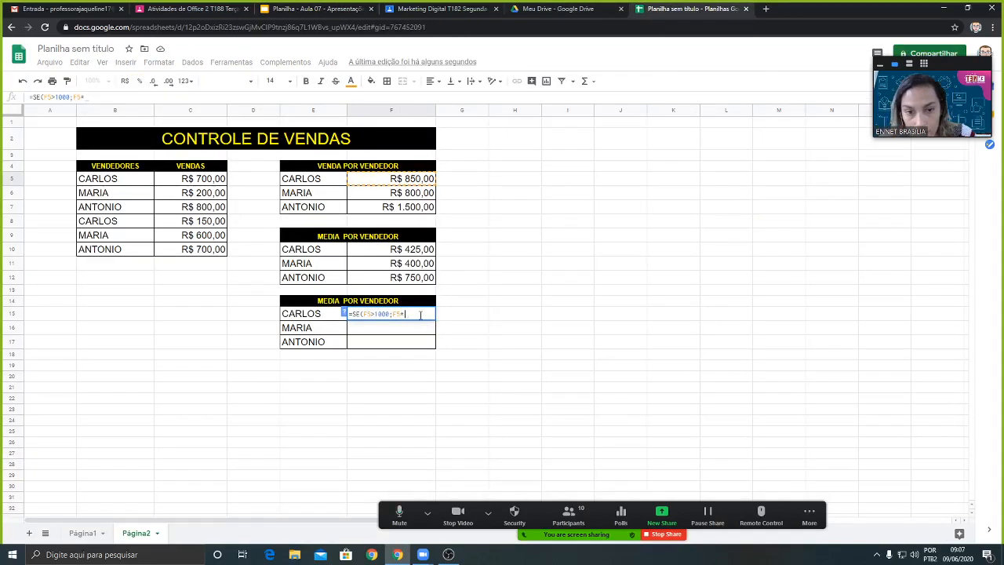
type("10")
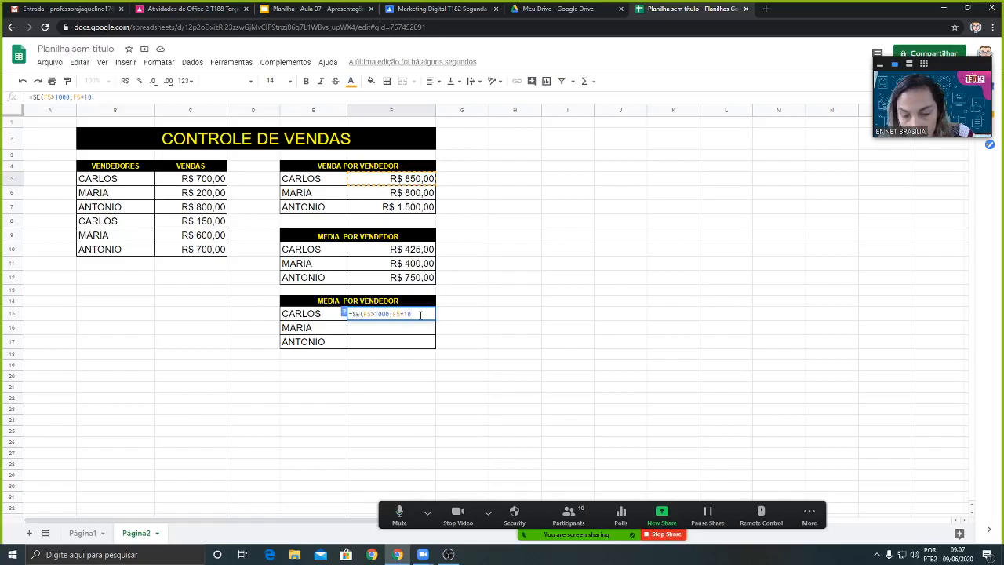
type("%")
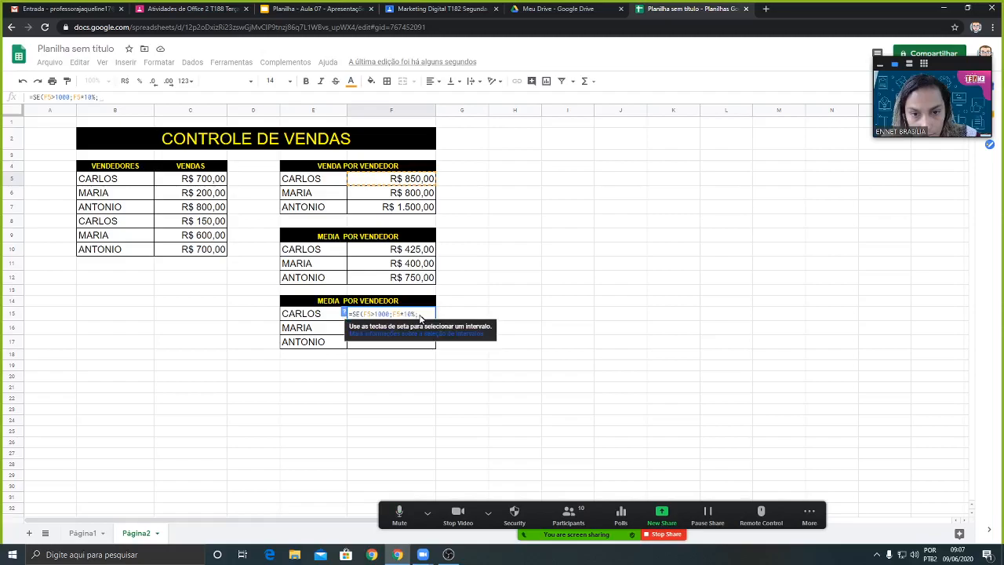
type(";F")
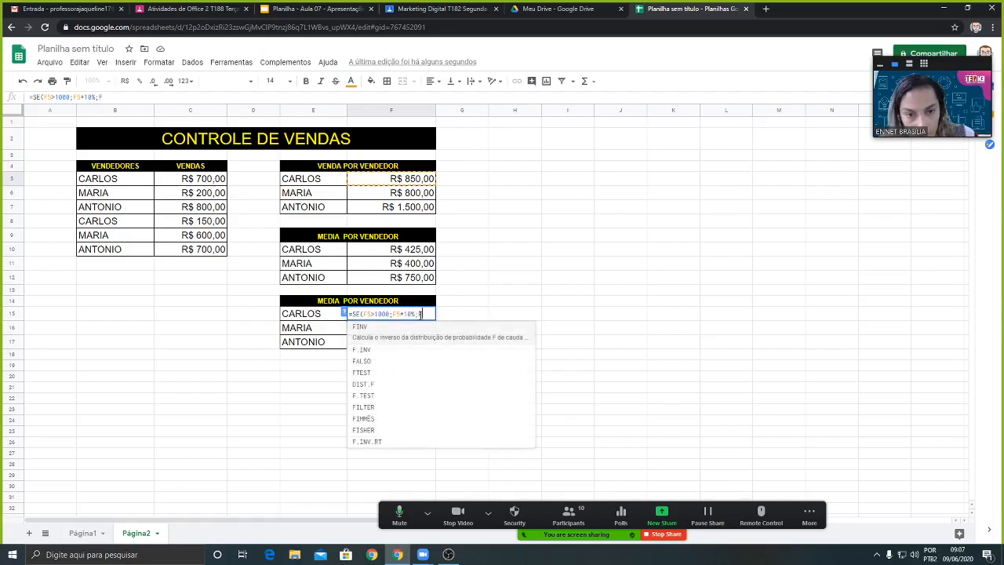
type("5")
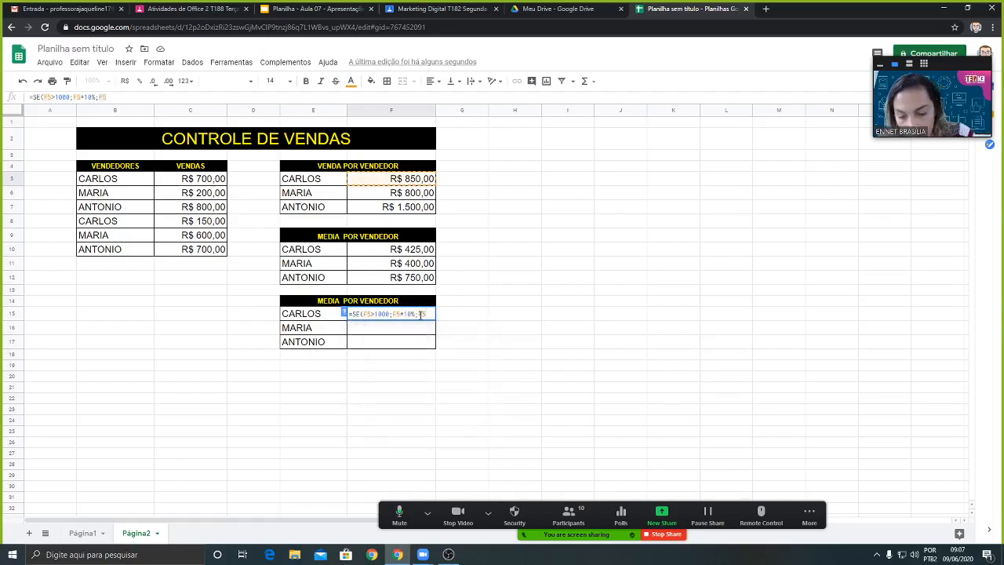
type("*3")
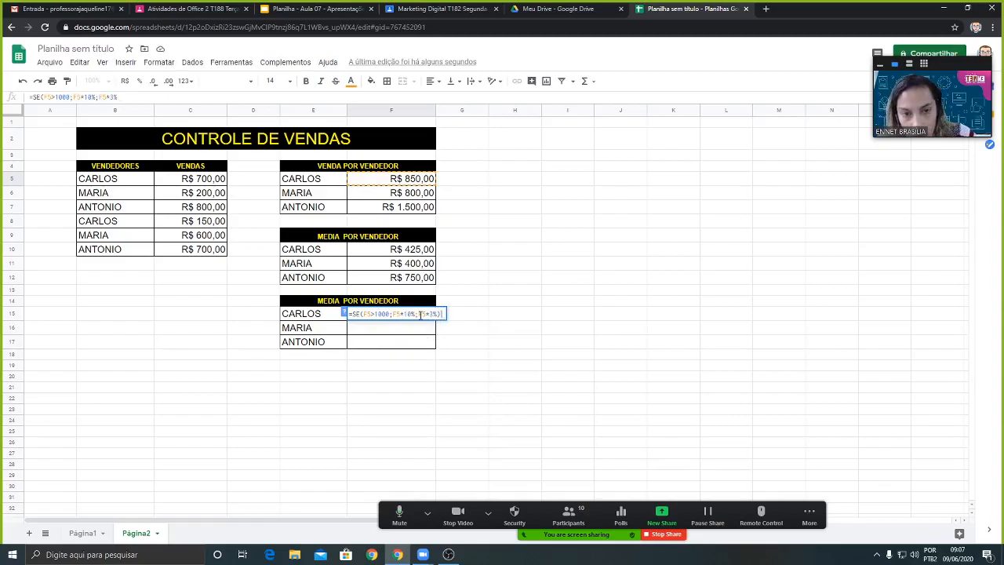
type("%")
key("Return")
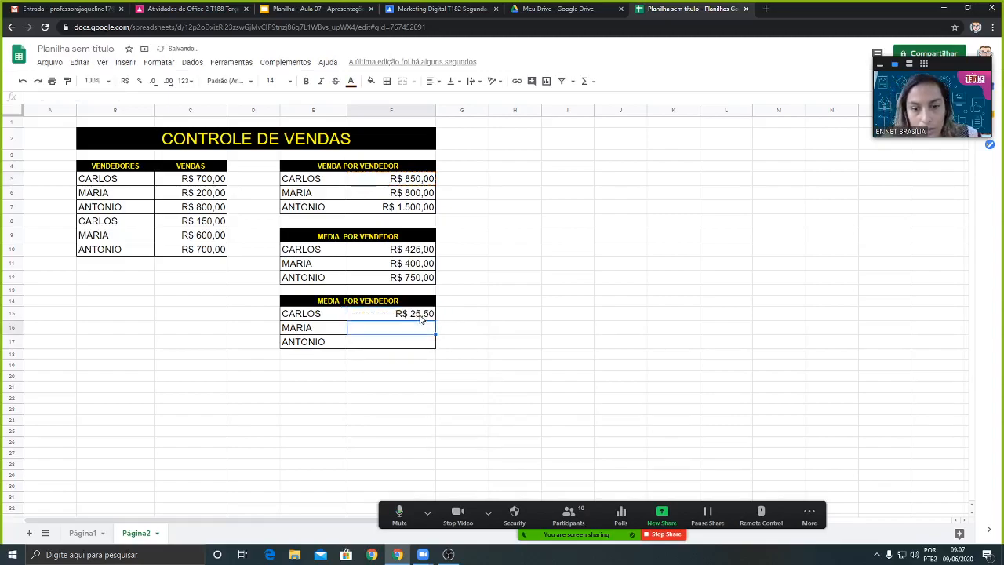
Step: Fill the SE commission formula from F15 down to F17 and check the copied formulas in F16 and F17
left_click(422, 317)
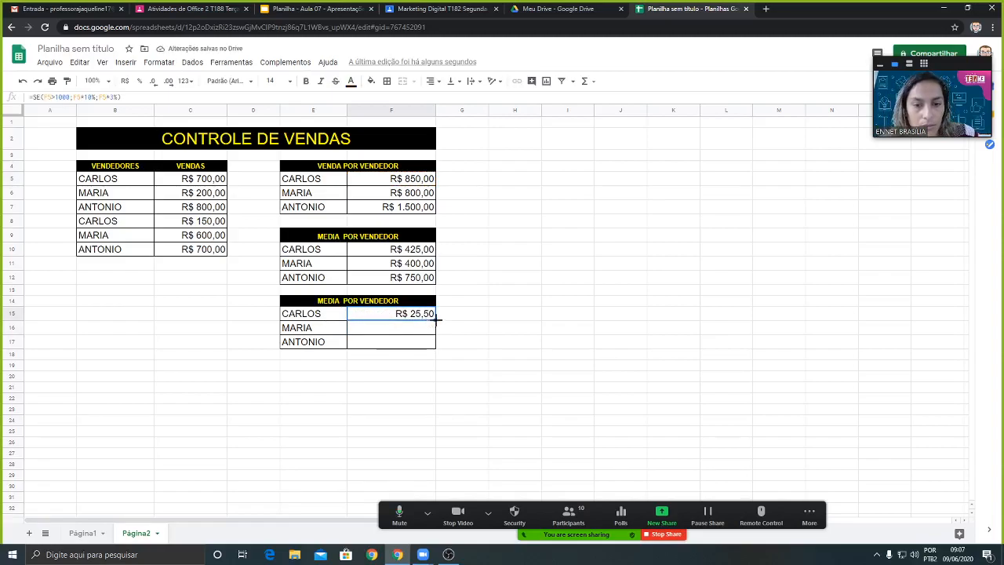
left_click_drag(437, 318, 432, 345)
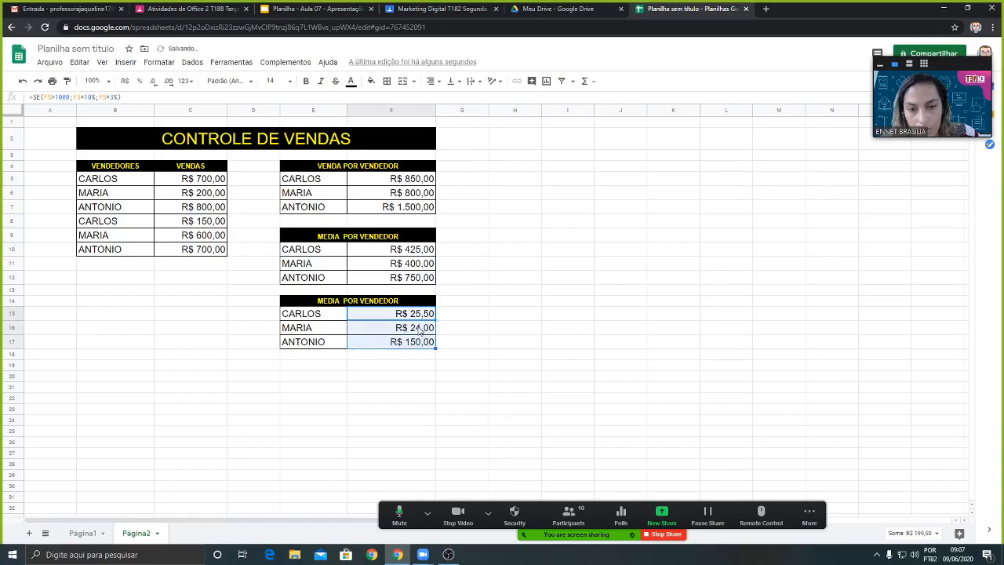
left_click(420, 330)
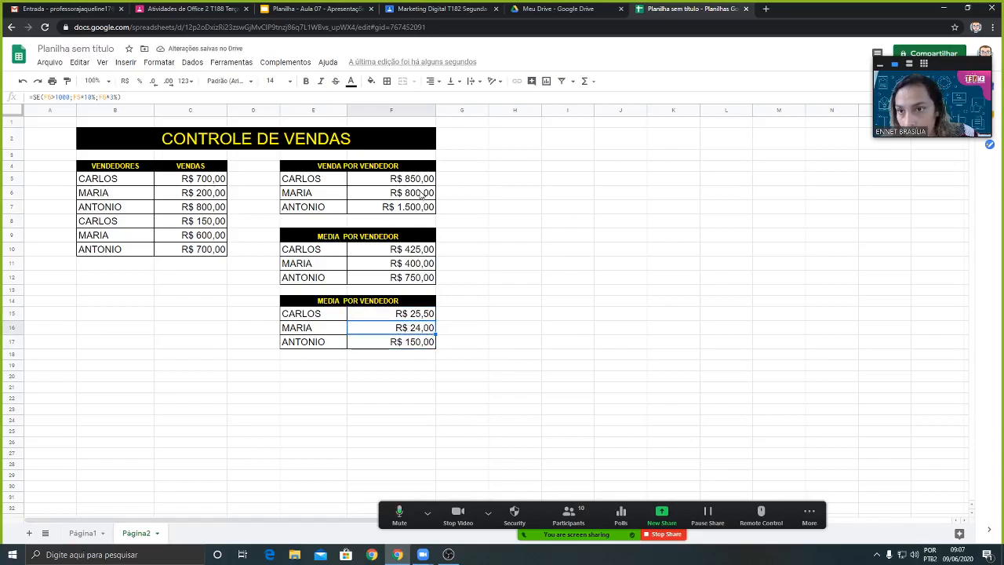
left_click(426, 344)
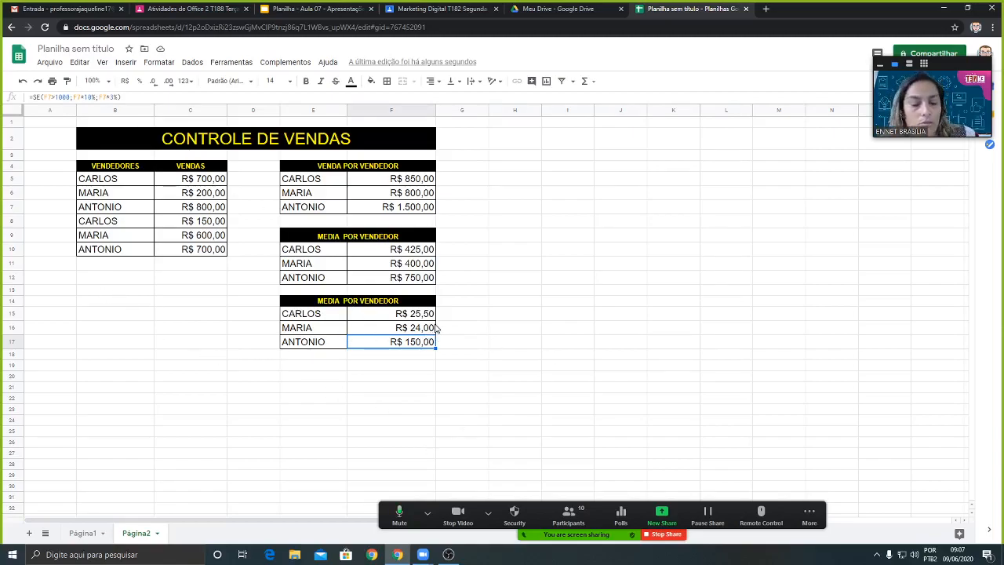
Step: Set the sale value in C8 to 40 and reselect that cell
left_click(217, 226)
type("40")
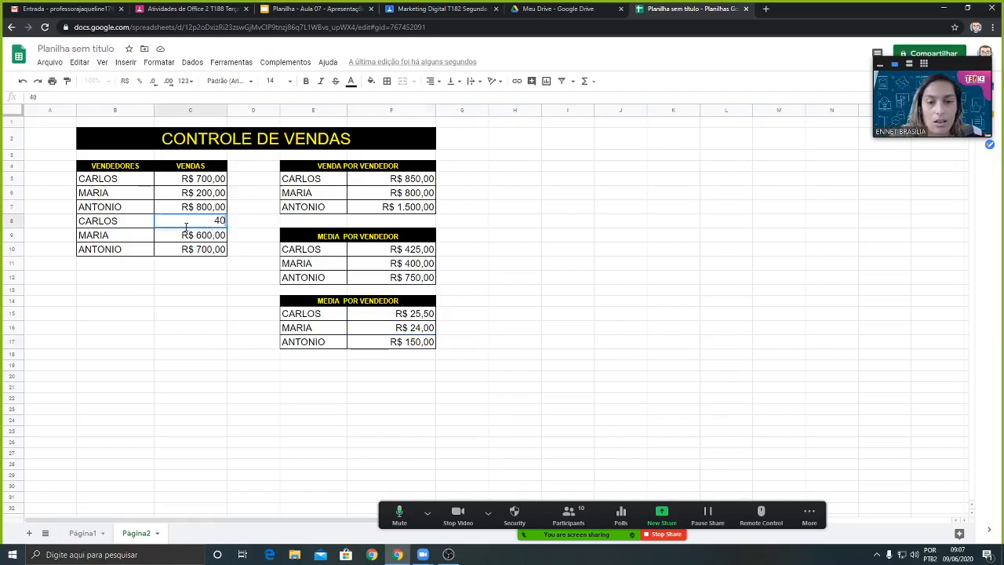
key("Return")
left_click(206, 224)
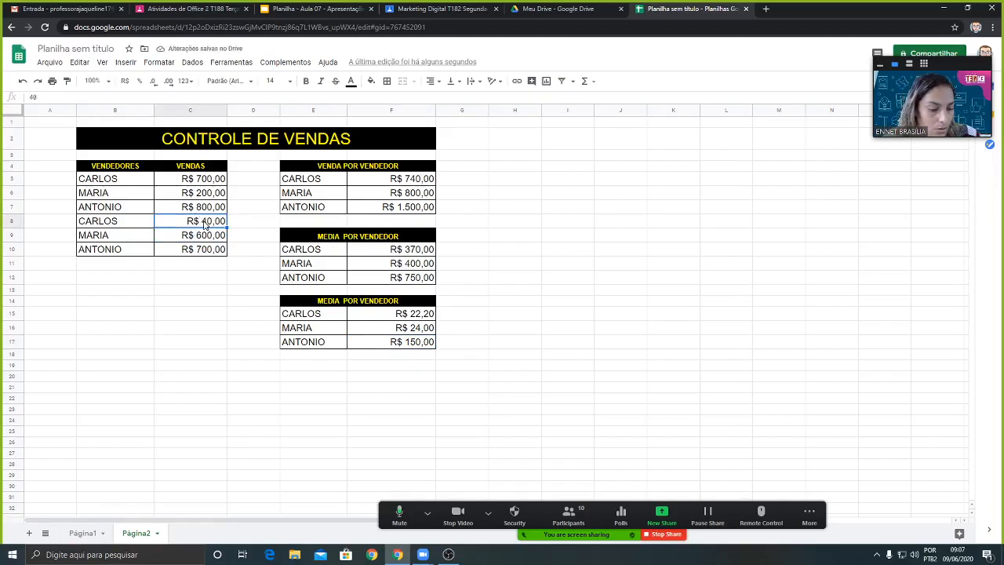
Step: Set the sale value in C8 to 600
type("600")
key("Return")
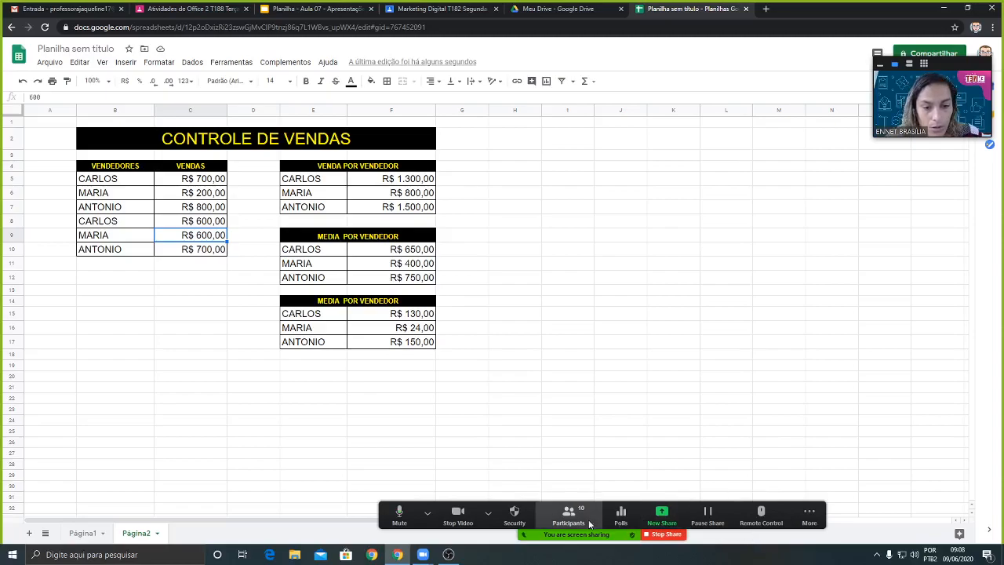
left_click(486, 518)
left_click(936, 102)
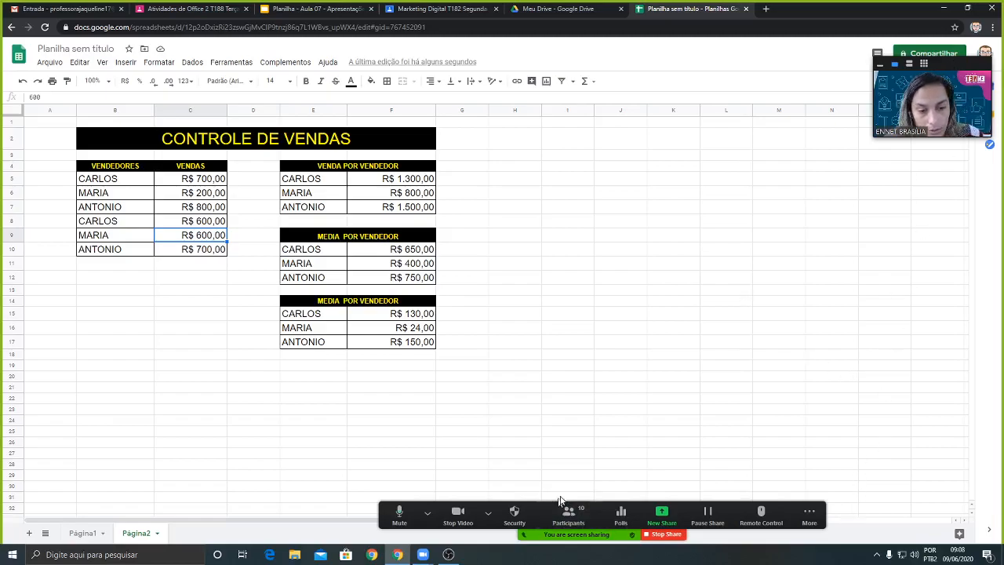
left_click(488, 513)
left_click(289, 299)
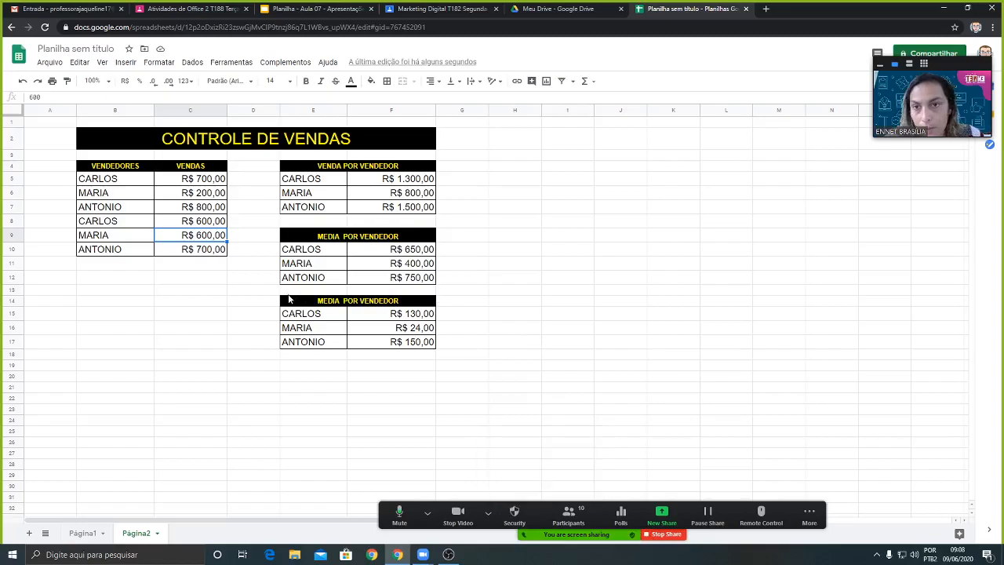
Step: Switch to the Google Slides presentation and shrink the example table image on slide 8 so it fits under the slide title
left_click(337, 8)
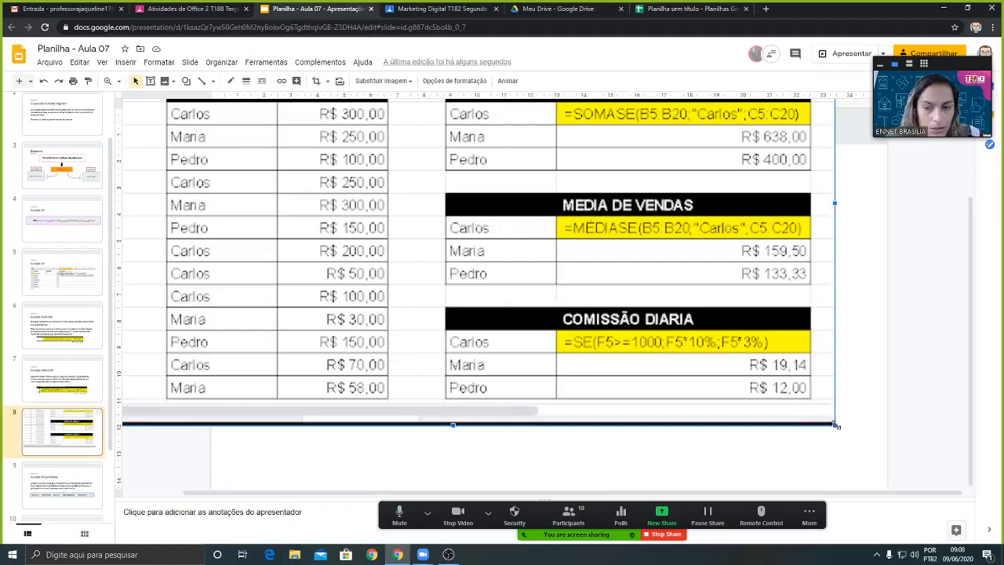
left_click_drag(836, 425, 480, 218)
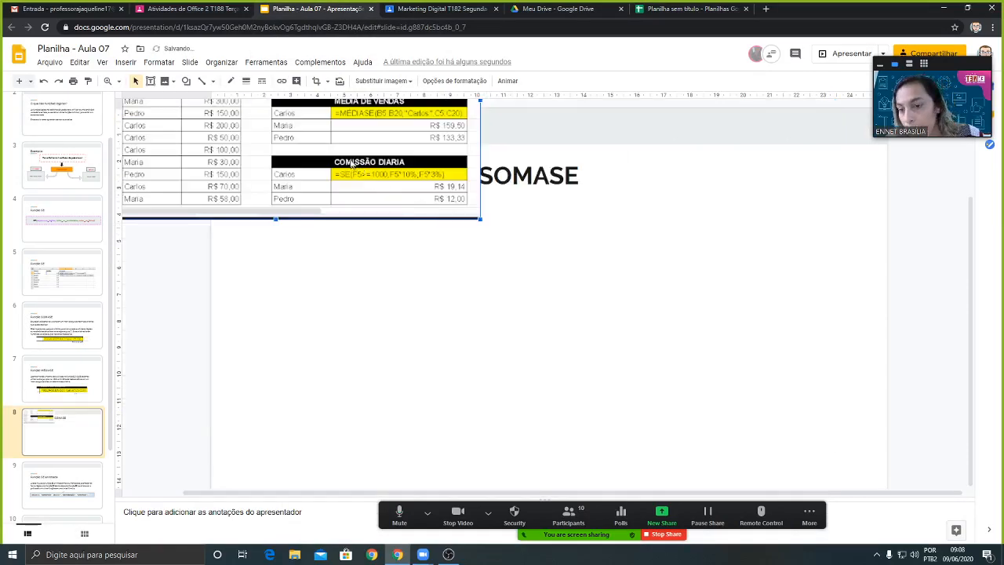
left_click_drag(352, 163, 567, 350)
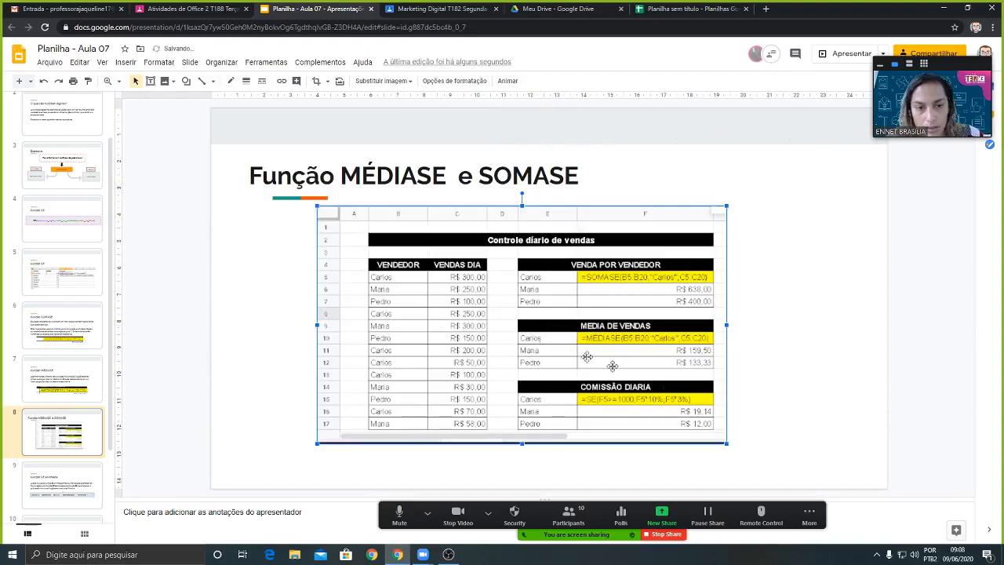
left_click_drag(727, 444, 791, 480)
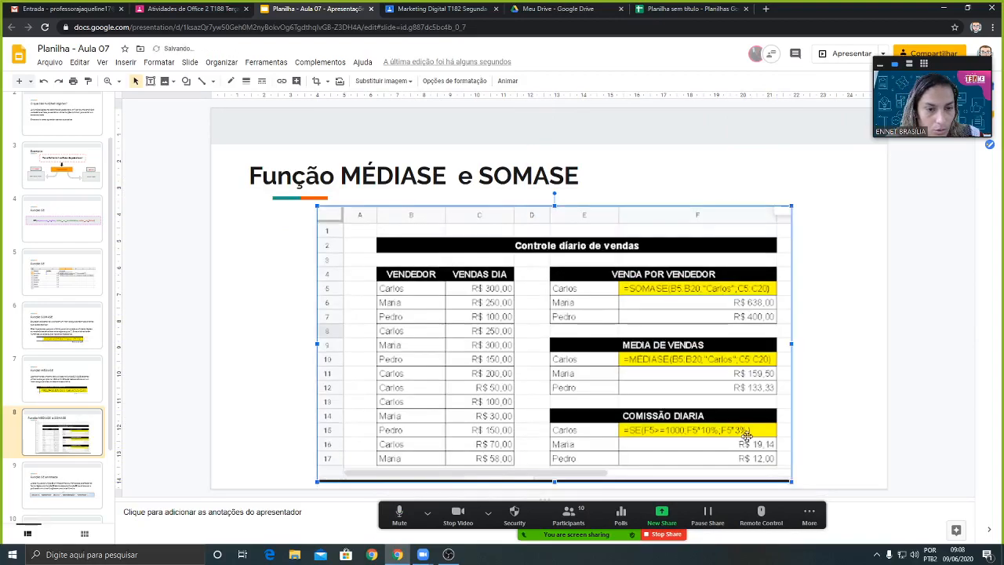
left_click_drag(649, 382, 645, 379)
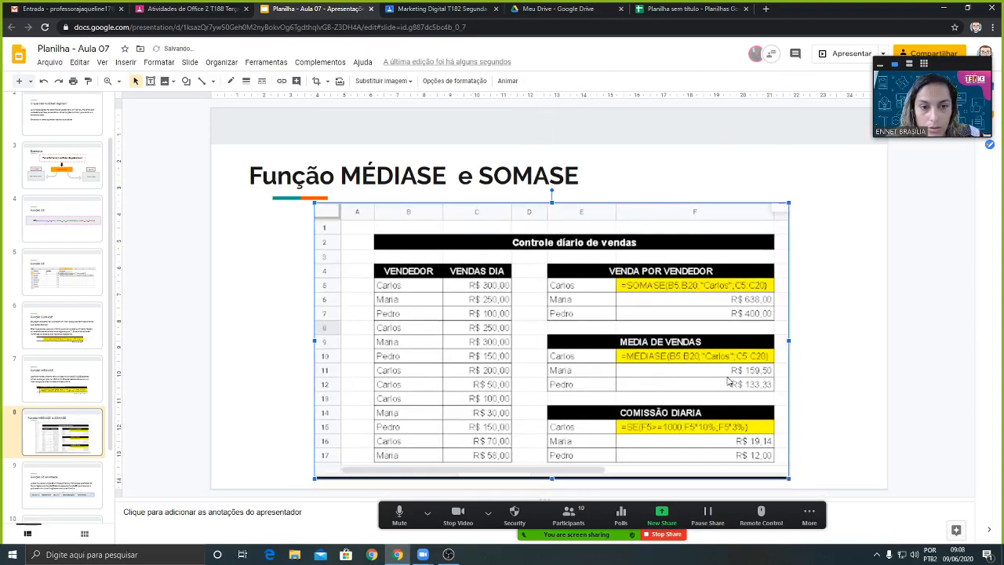
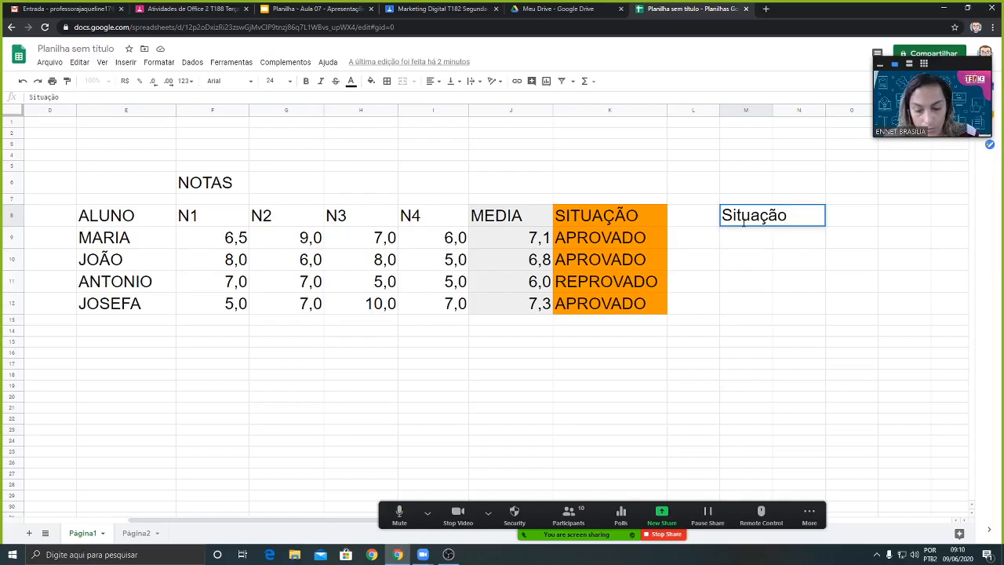
Step: Complete the M8 heading as Situação 2 and widen column M to fit it
type("2")
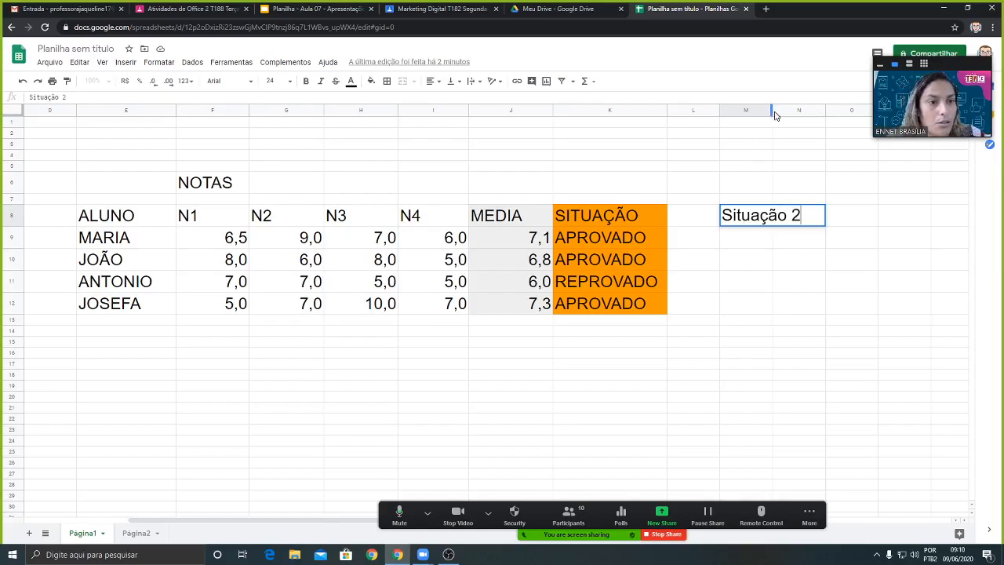
left_click(770, 135)
left_click_drag(774, 111, 826, 112)
Step: Fill the range M8:M12 with a dark pink background and apply borders to all its cells
left_click_drag(806, 222, 807, 306)
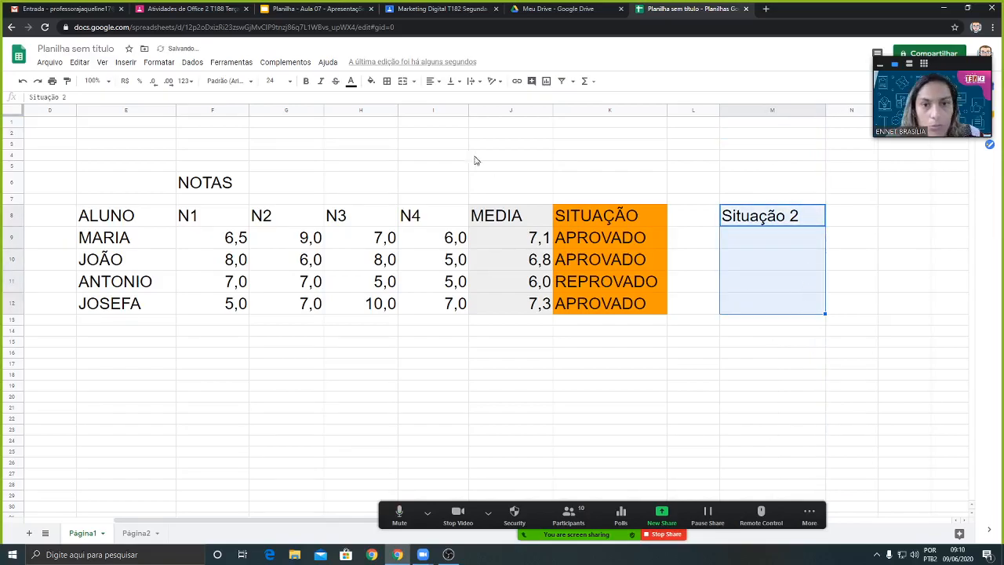
left_click(371, 81)
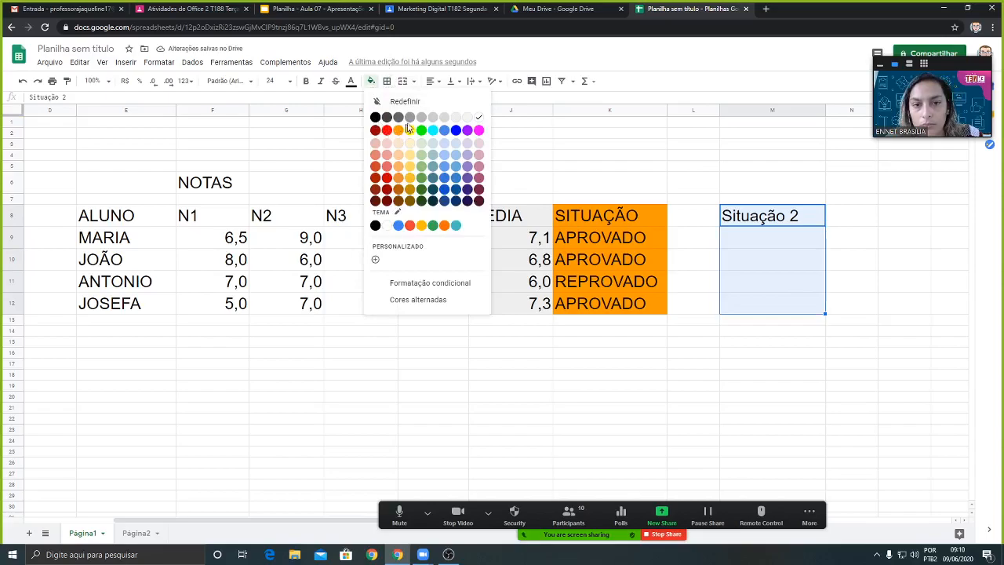
left_click(479, 166)
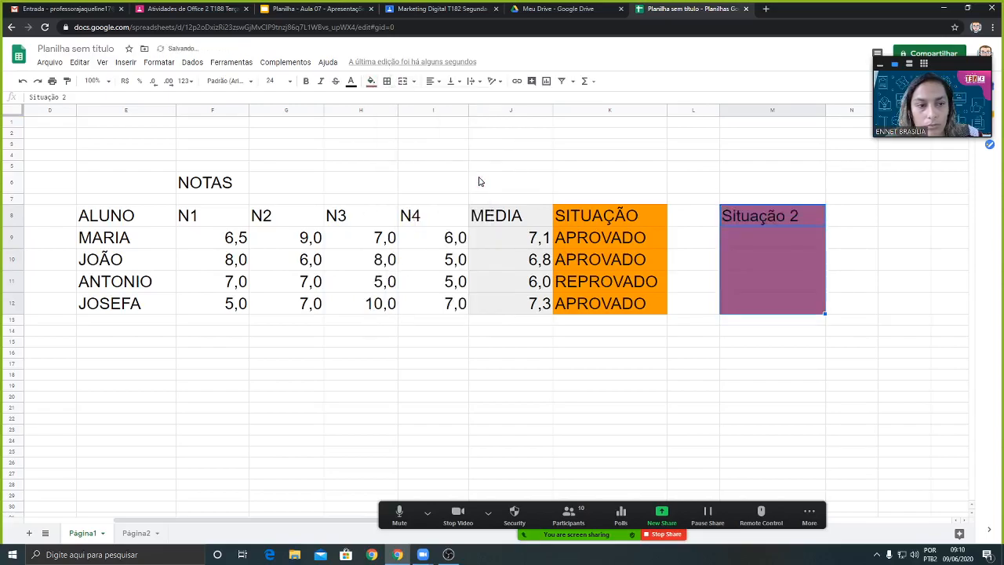
left_click(386, 80)
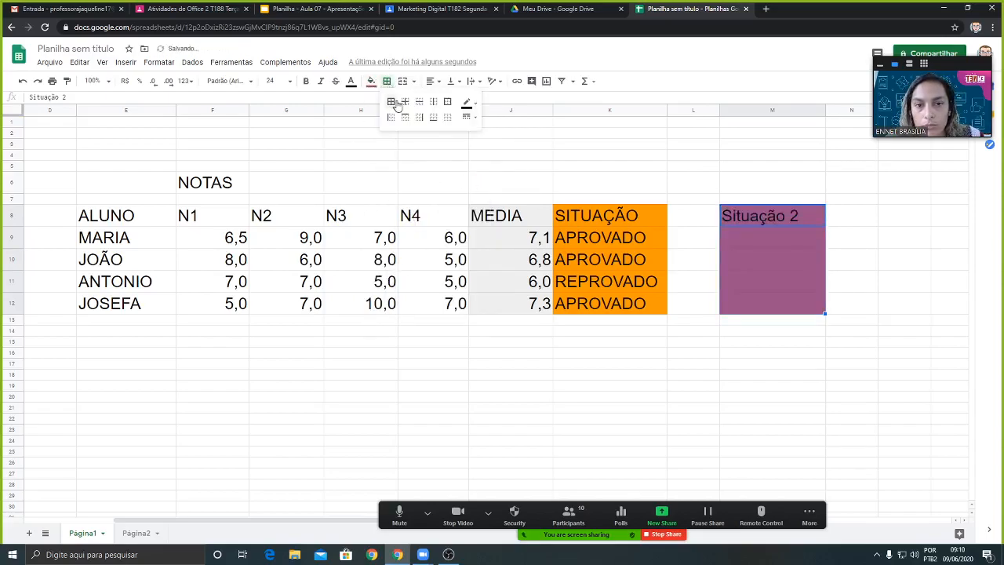
left_click(391, 101)
Step: Check the nested SE example in Google Slides, return to Google Sheets and begin the formula =se( in M9
left_click(791, 246)
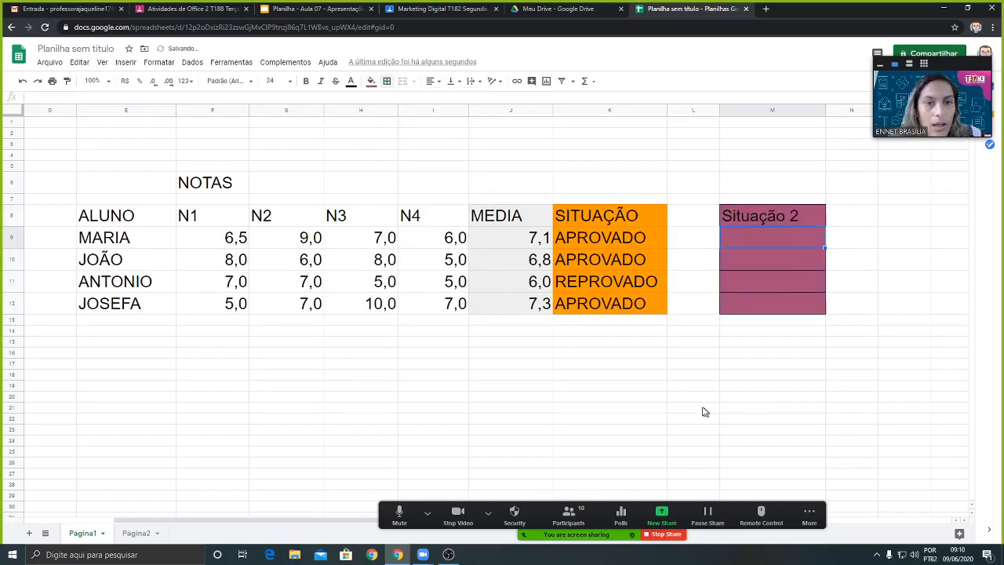
left_click(320, 6)
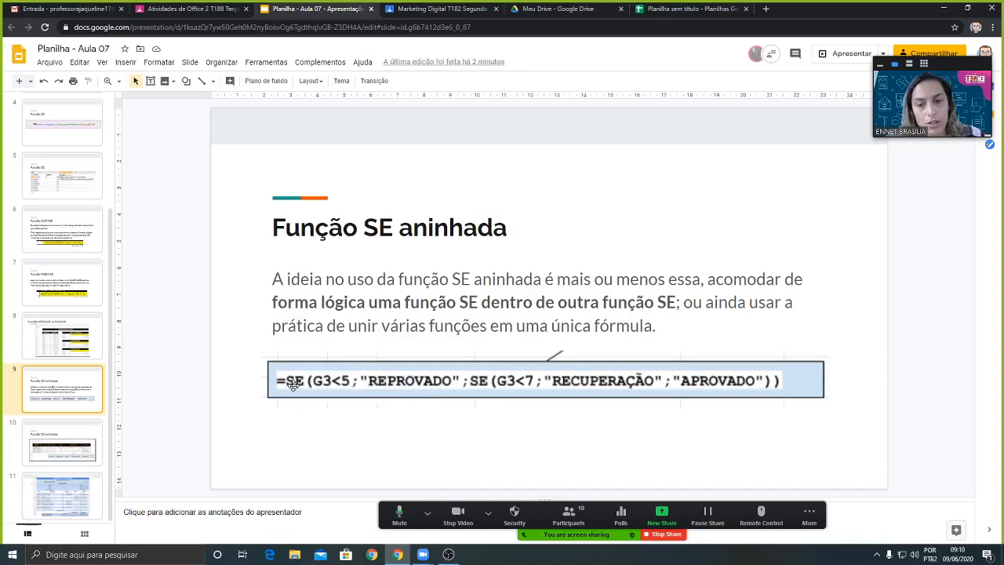
left_click(673, 11)
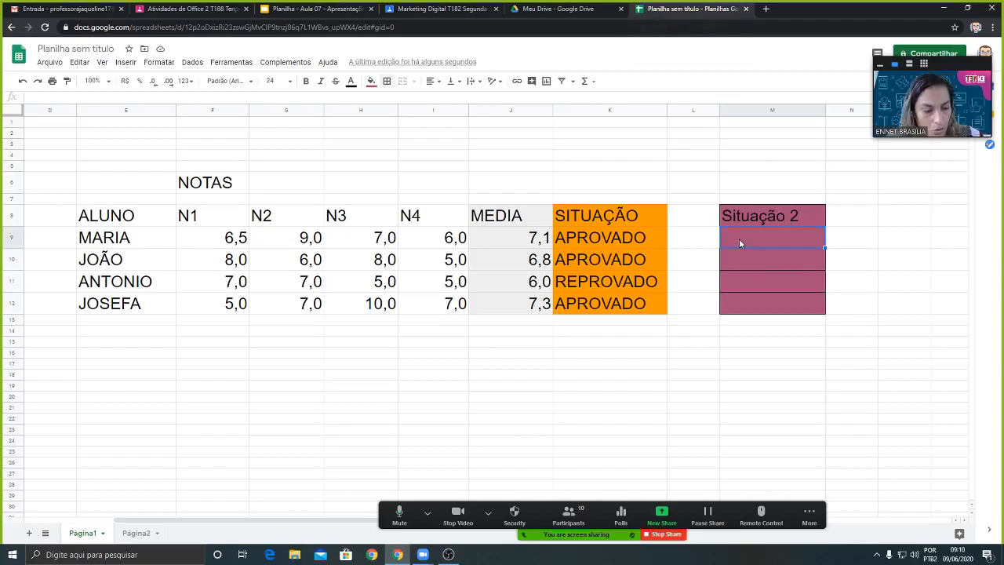
type("=")
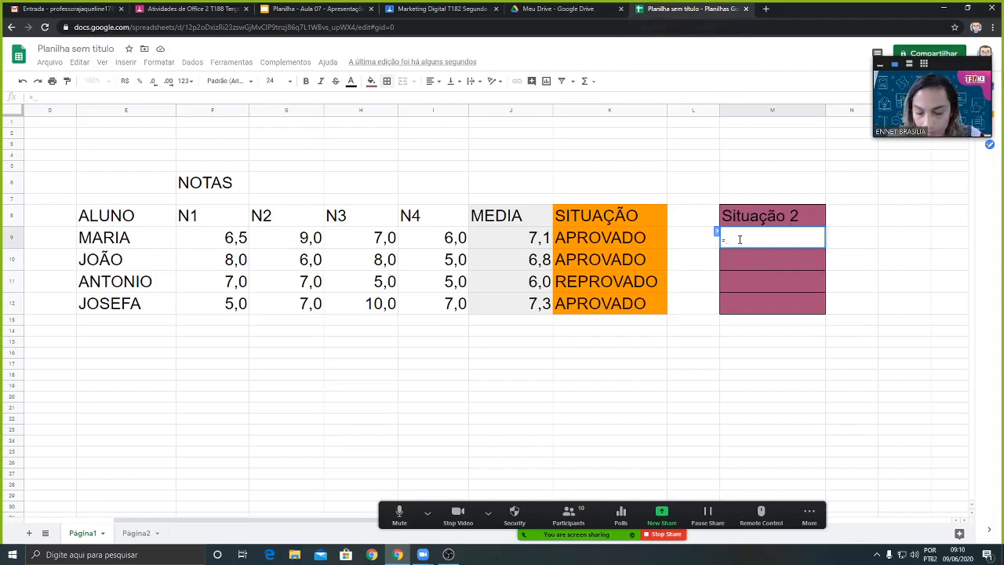
type("se(")
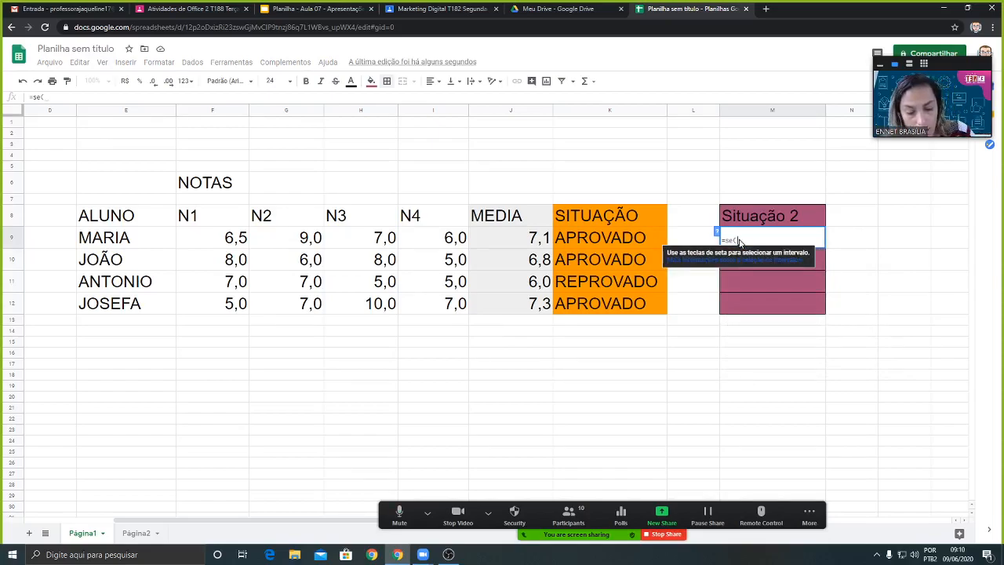
type("///////////////")
key("BackSpace")
key("BackSpace")
key("BackSpace")
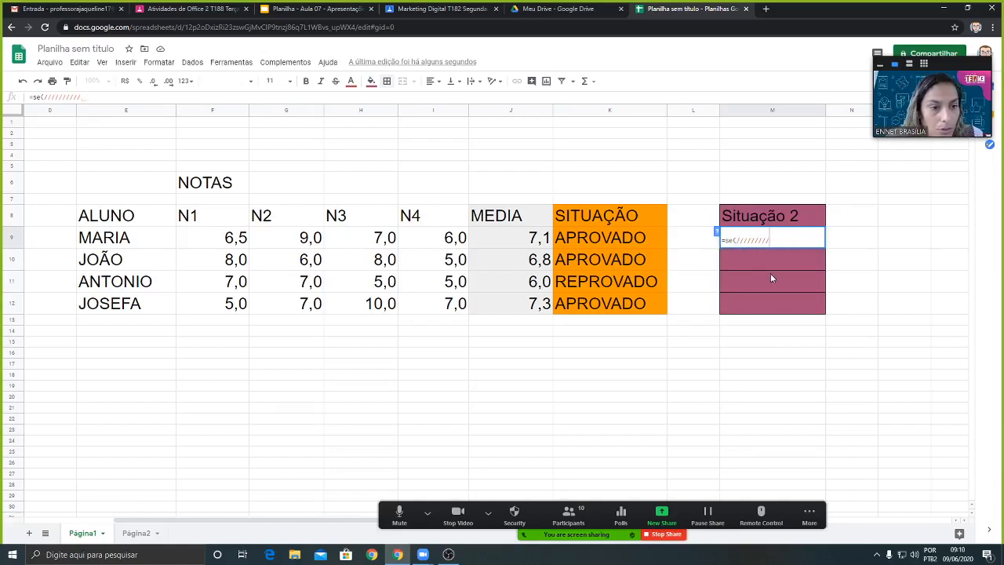
key("BackSpace")
key("BackSpace")
key("BackSpace")
key("BackSpace")
key("BackSpace")
key("BackSpace")
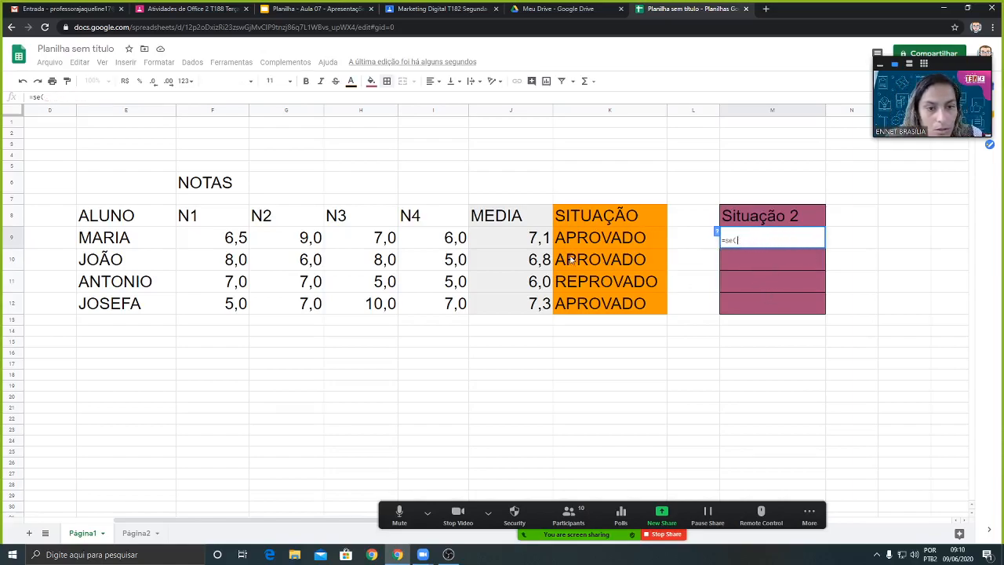
Step: Add the condition J9<5 and the result "REPROVADO" to the M9 formula, consulting the nested SE example in Google Slides midway
left_click(515, 242)
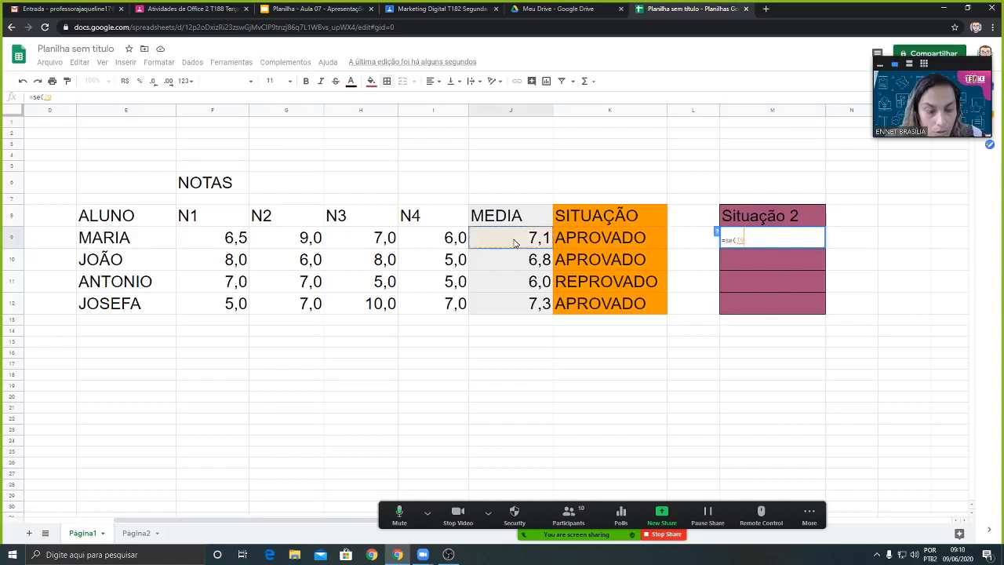
type("<5")
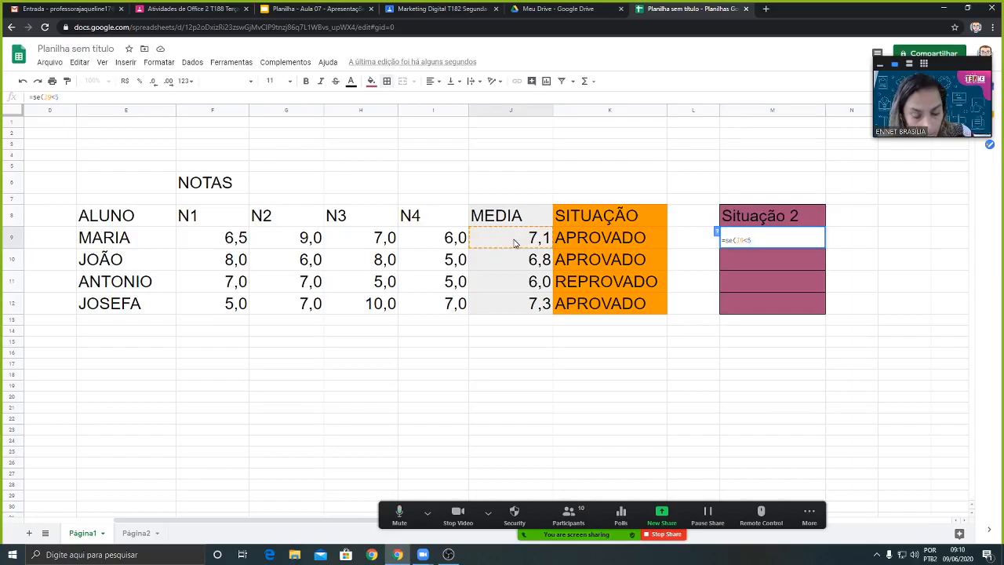
type(";")
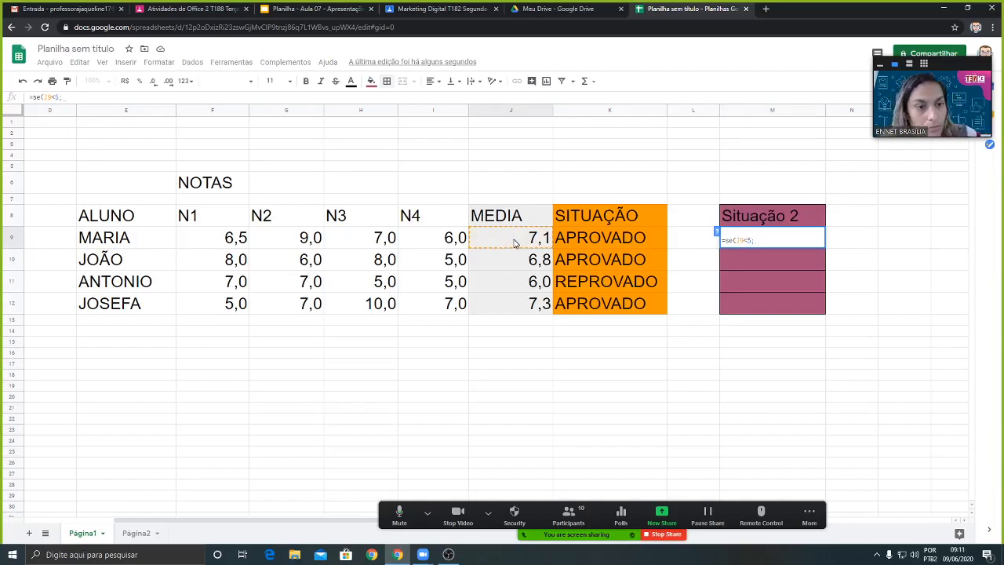
left_click(318, 9)
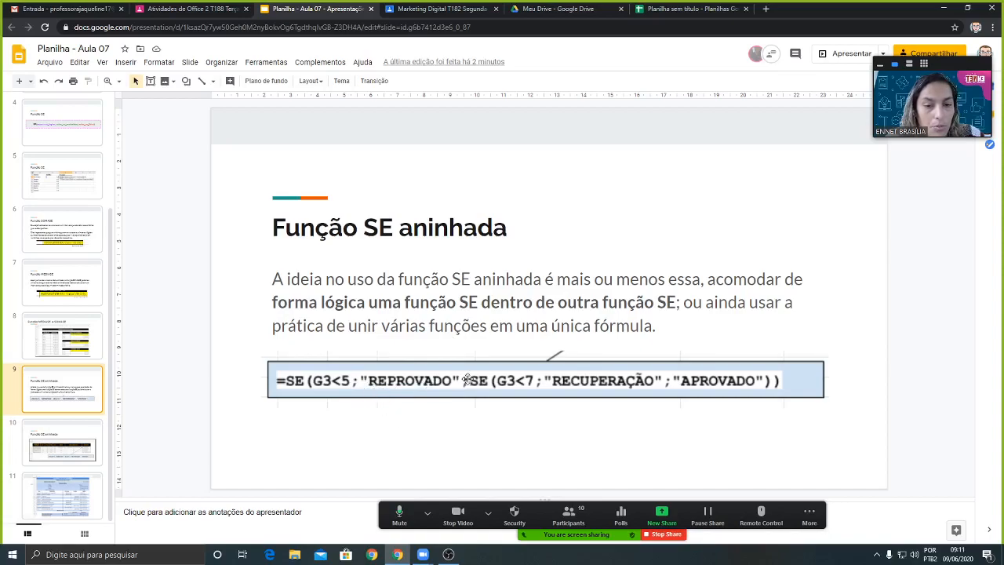
left_click(664, 11)
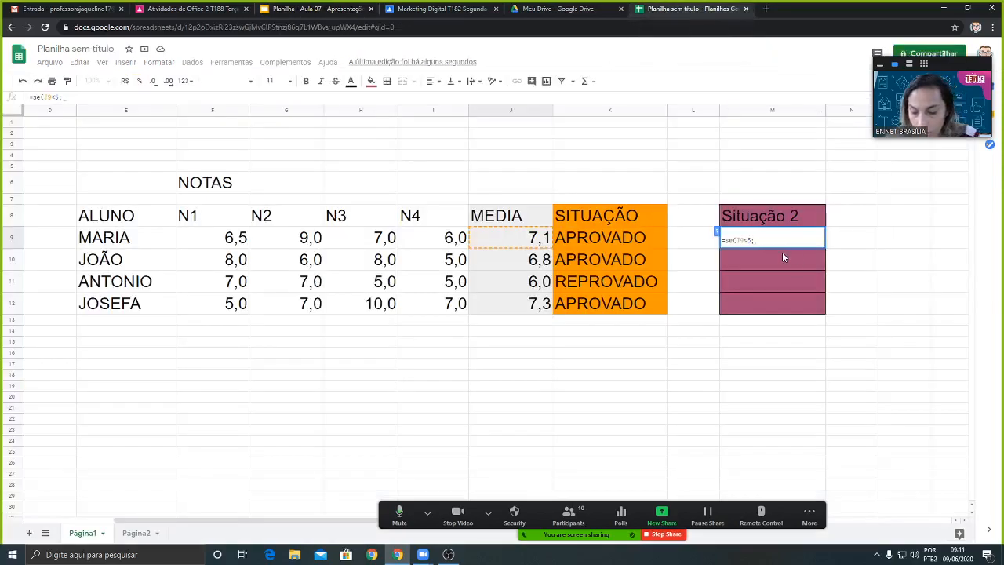
type("\"REPROVADO")
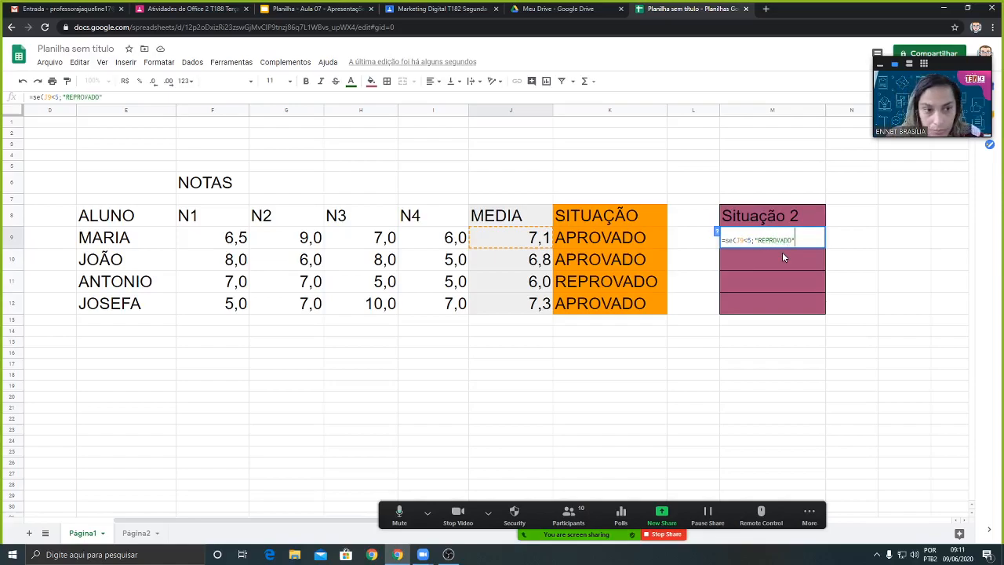
type("\";")
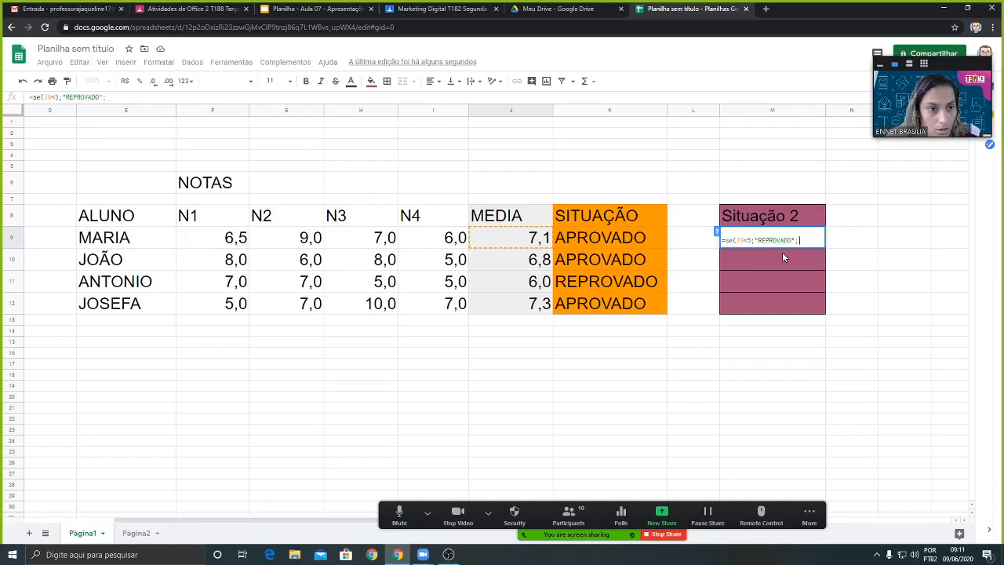
Step: Nest a second SE with the condition J9<7 in the M9 formula, checking the example in Google Slides before entering the comparison
type("SE(")
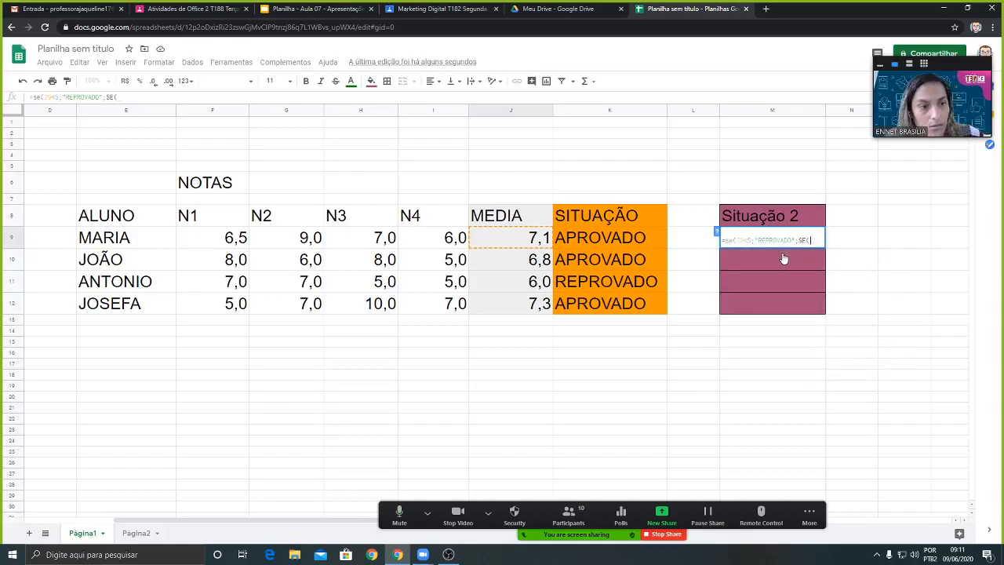
left_click(504, 244)
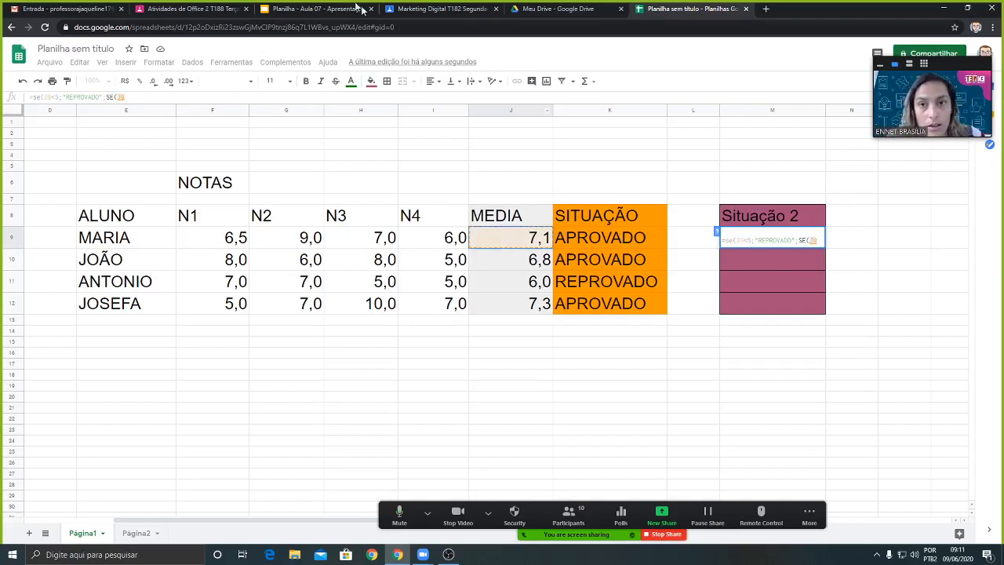
left_click(313, 9)
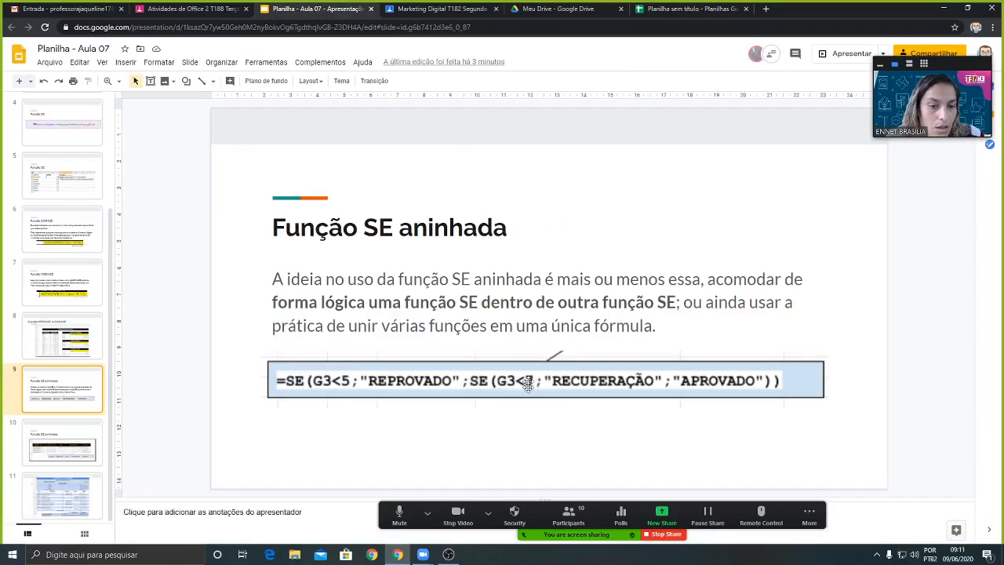
left_click(666, 11)
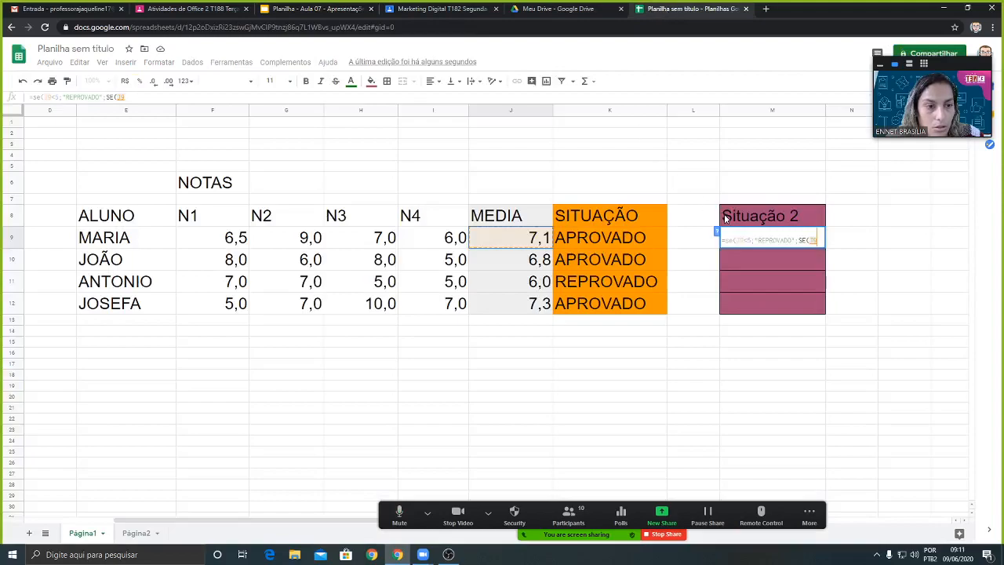
type("<")
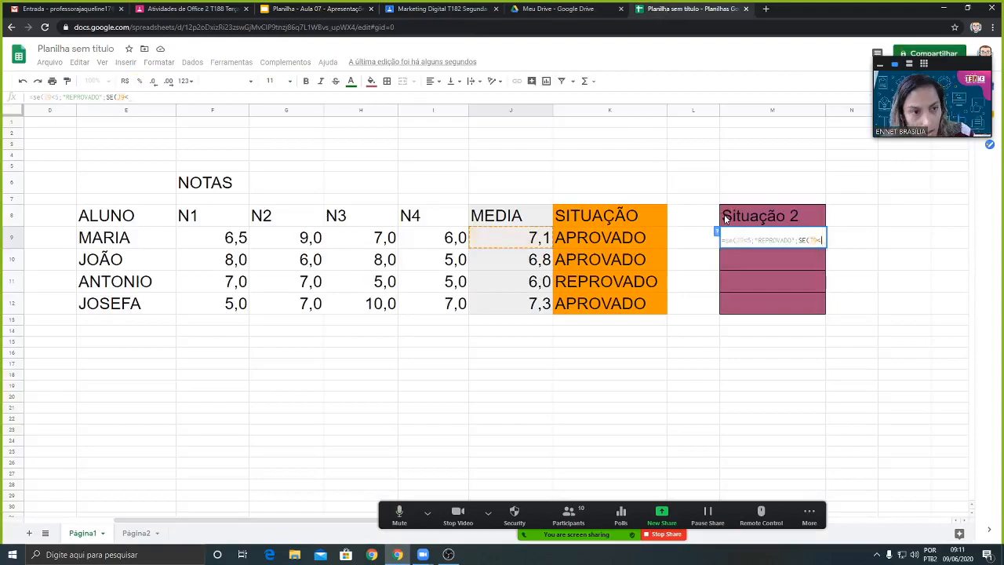
type("7;")
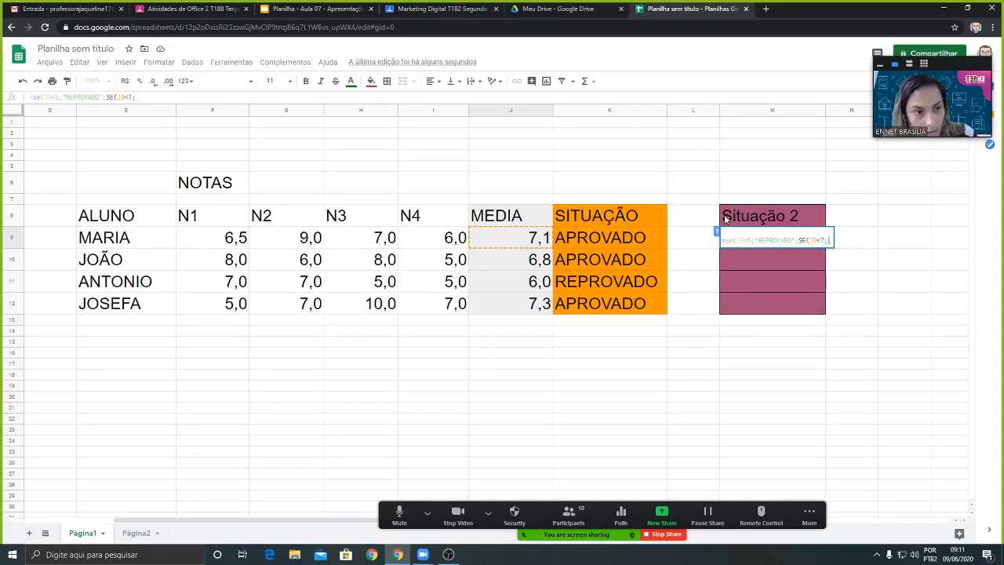
Step: Complete the M9 formula with the results "RECUPERAÇÃO" and "APROVADO", compare it with the Google Slides example and enter it
type("\"")
type("RECUPER")
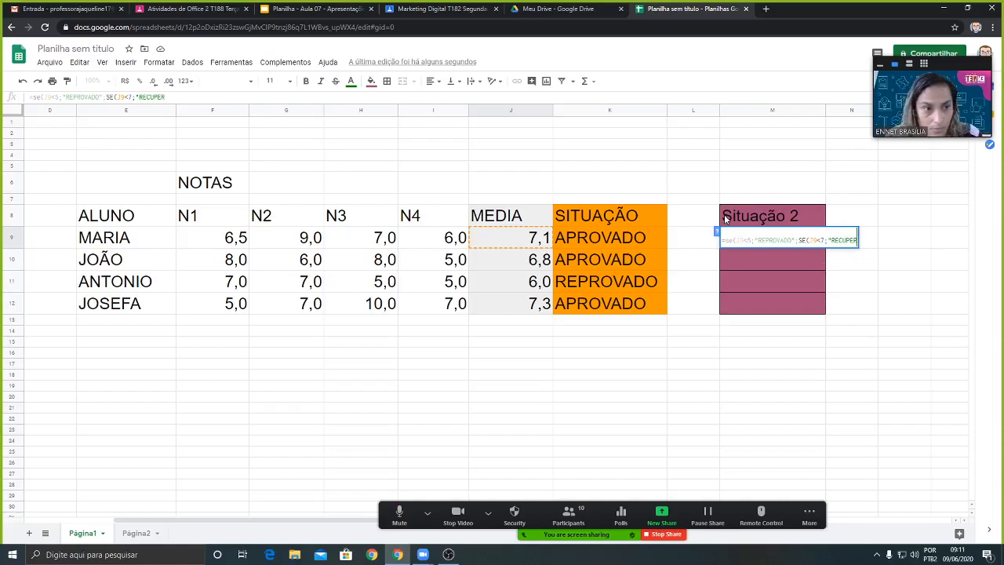
type("AÇÃO\"")
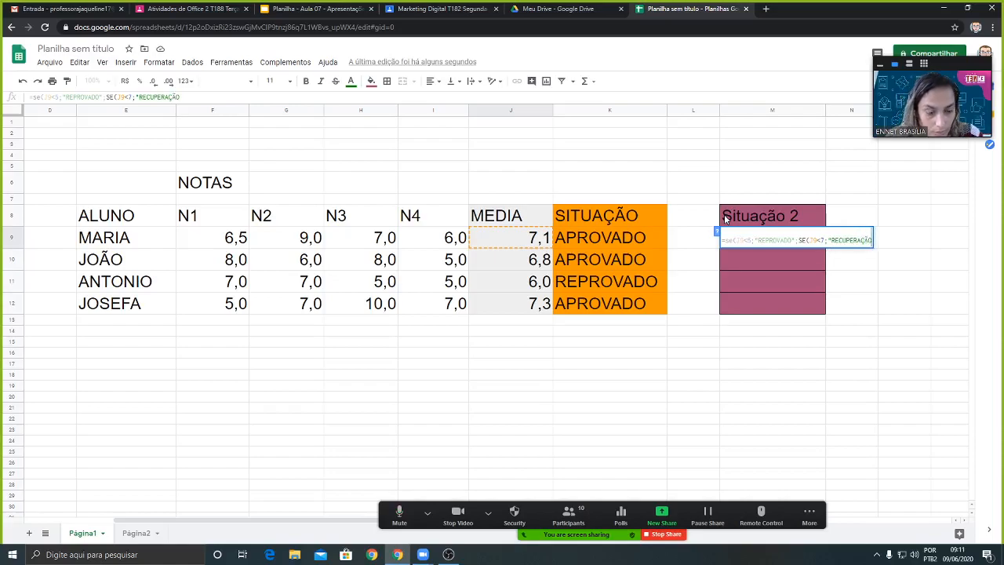
type(";\"")
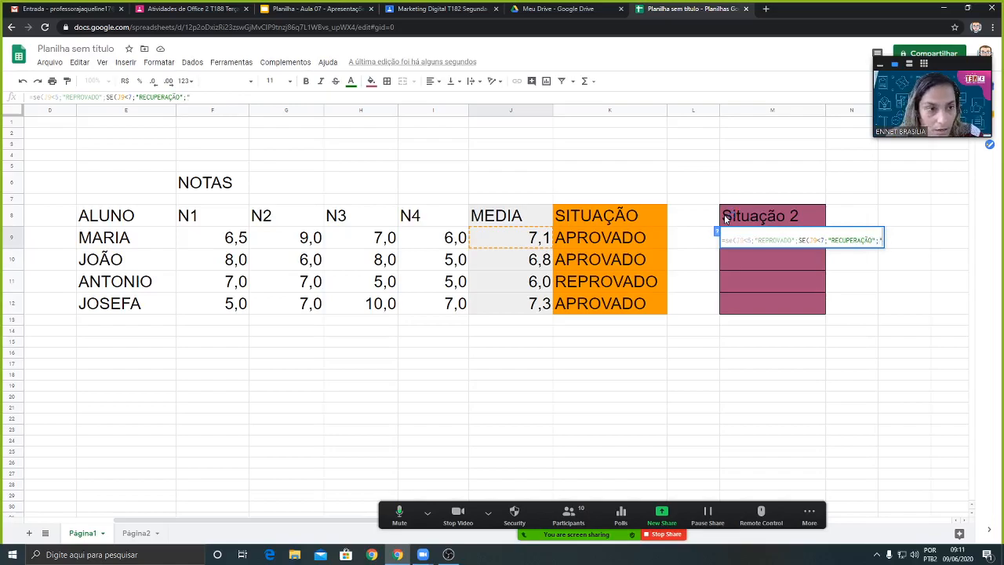
type("APROVA")
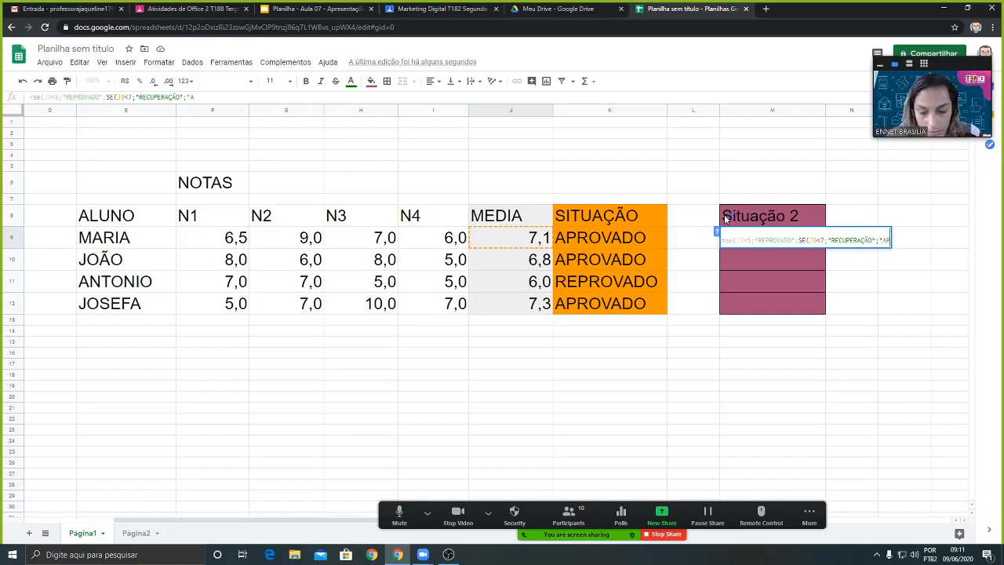
type("DO\")")
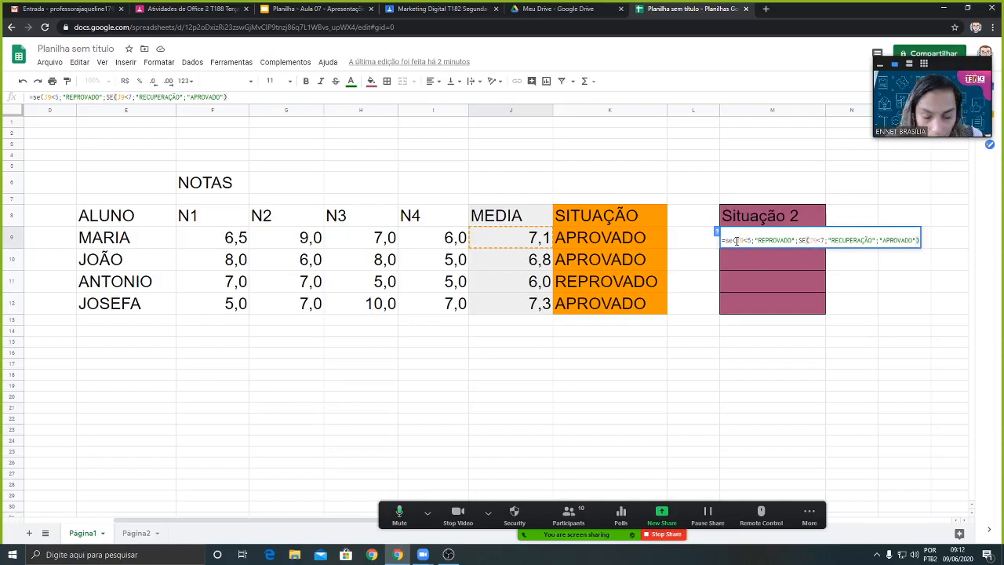
type(")")
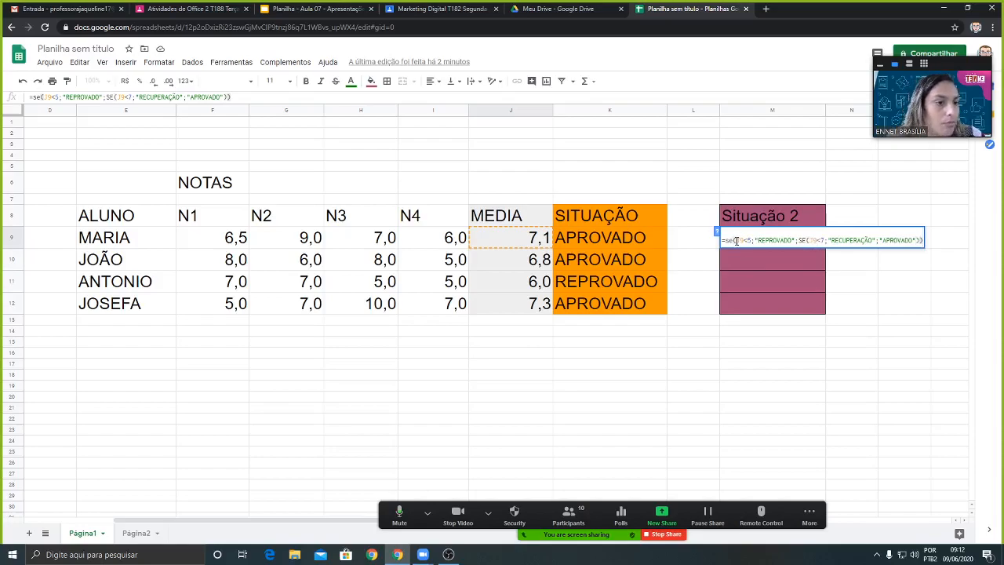
left_click(298, 9)
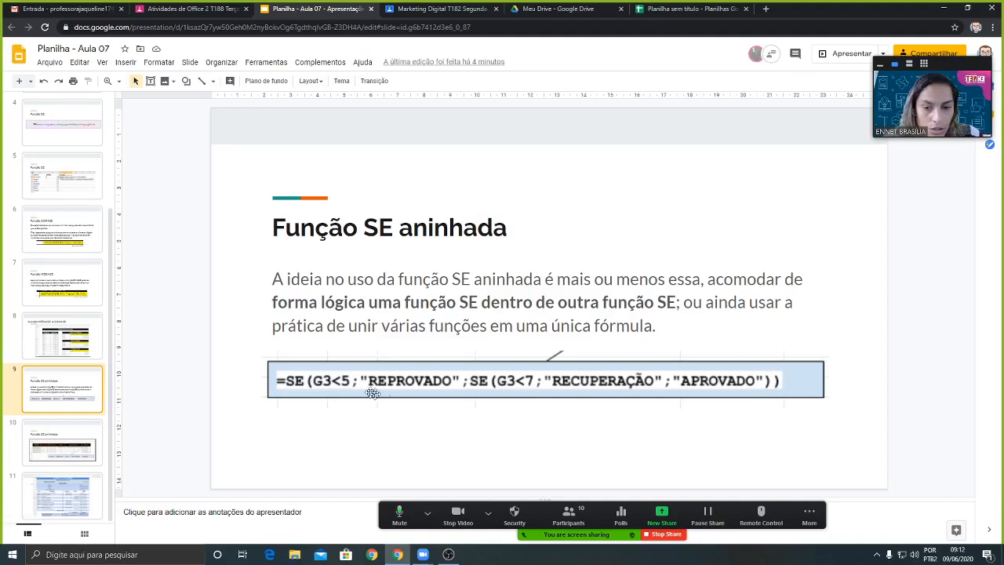
left_click(650, 19)
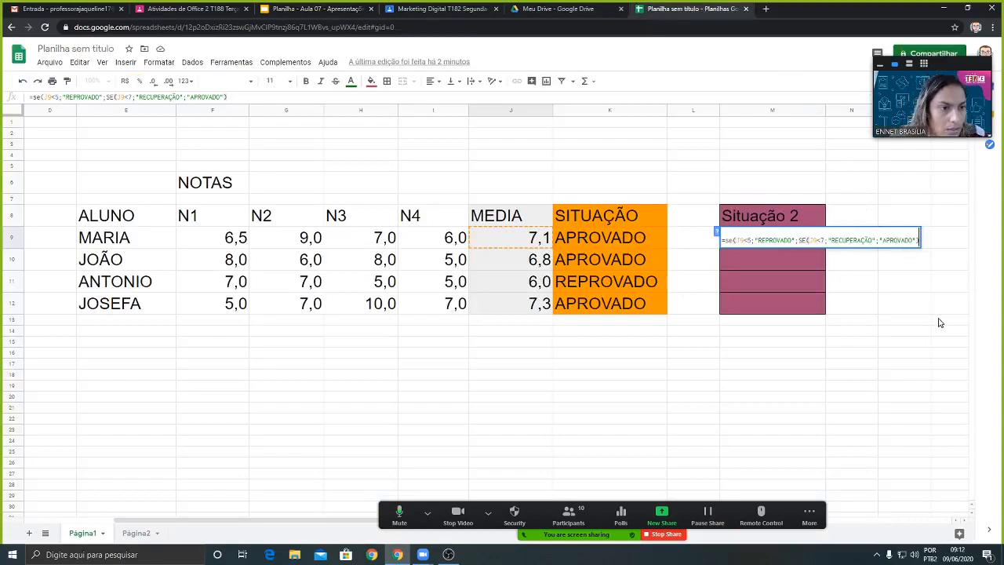
key("Return")
Step: Reopen the nested SE formula in M9 to examine its closing parentheses, leaving the formula as entered
left_click(816, 238)
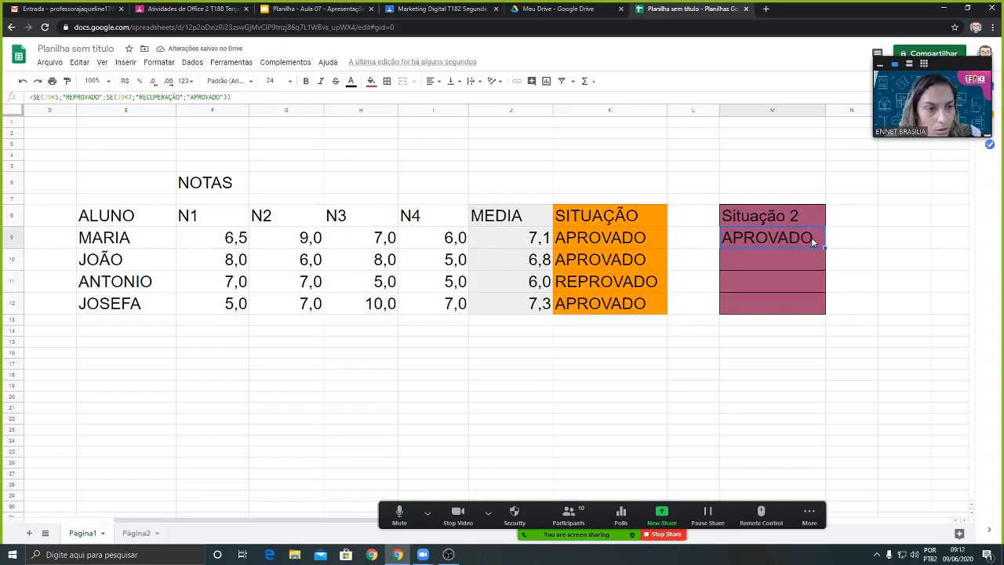
double_click(812, 237)
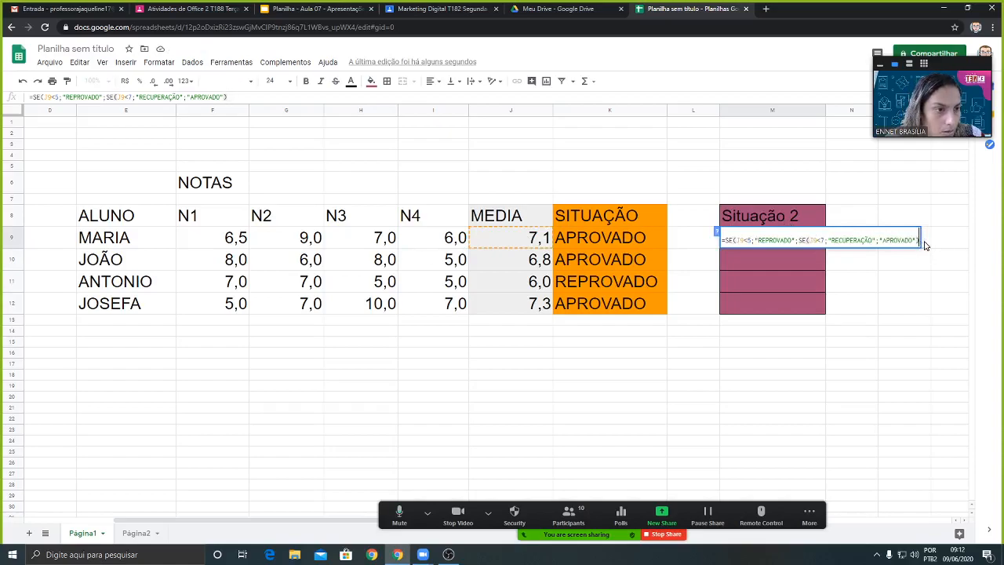
left_click(904, 270)
left_click(813, 236)
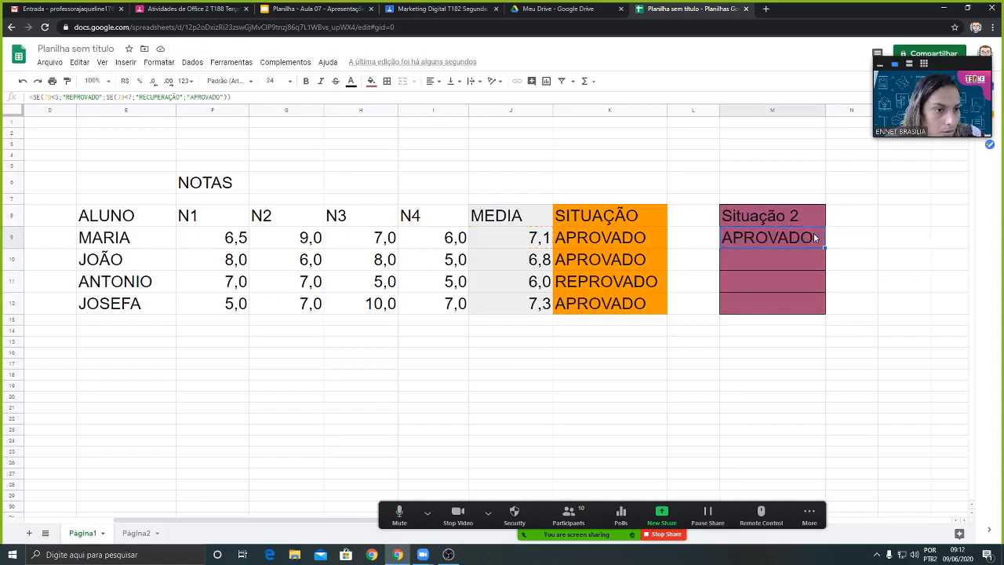
triple_click(814, 237)
left_click(921, 240)
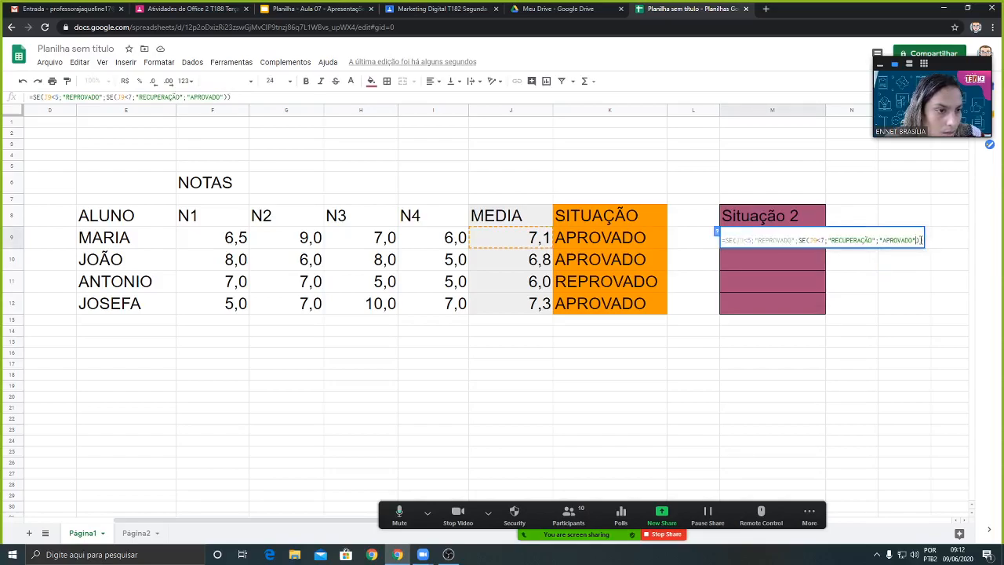
left_click(911, 284)
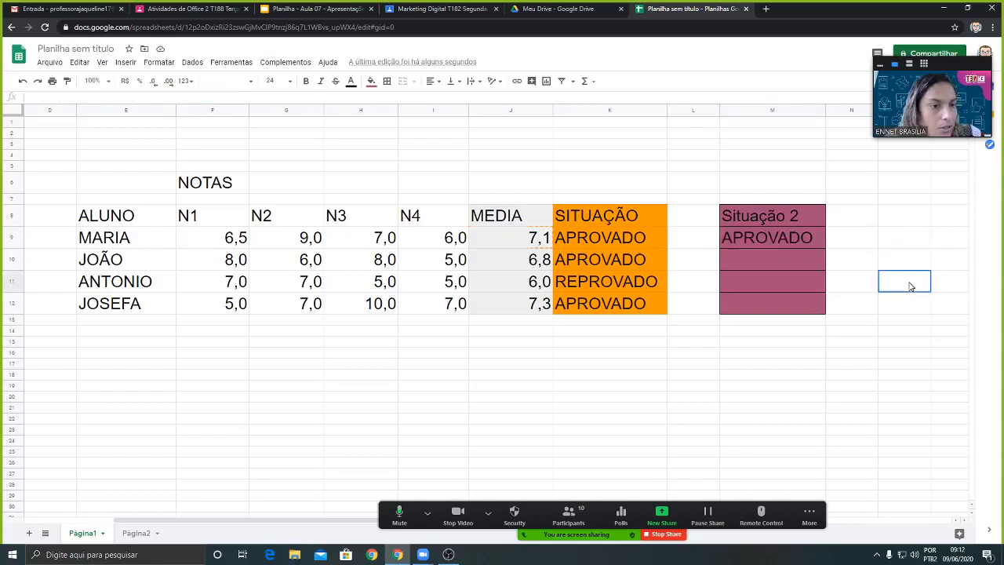
Step: Copy the nested SE formula from M9 down to M12 and widen column M to fit the results
left_click(812, 236)
left_click_drag(826, 248, 821, 308)
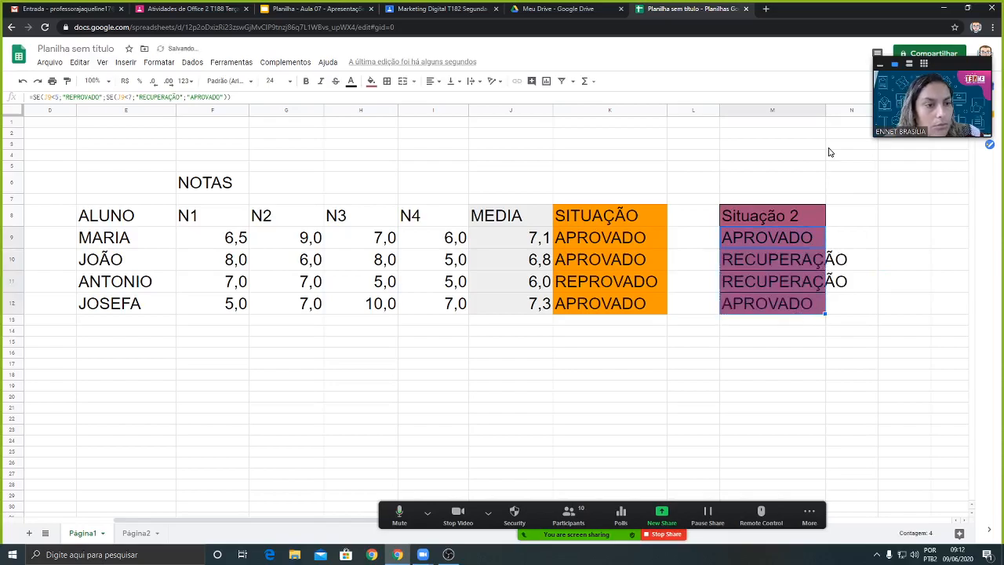
left_click_drag(853, 115, 859, 111)
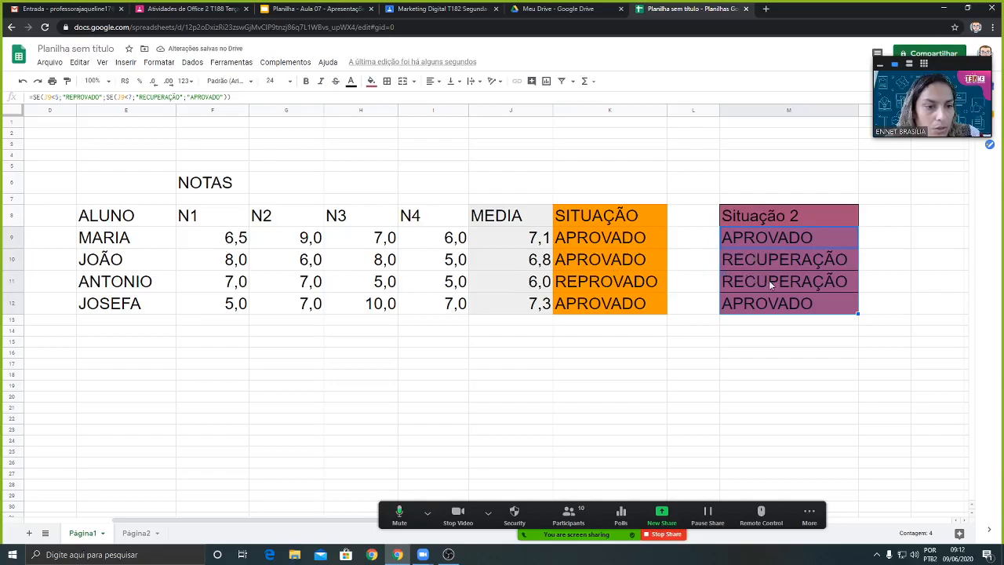
Step: Set the N2 grade in G11 to 5 and the N1 grade in F11 to 5
left_click(309, 286)
type("5")
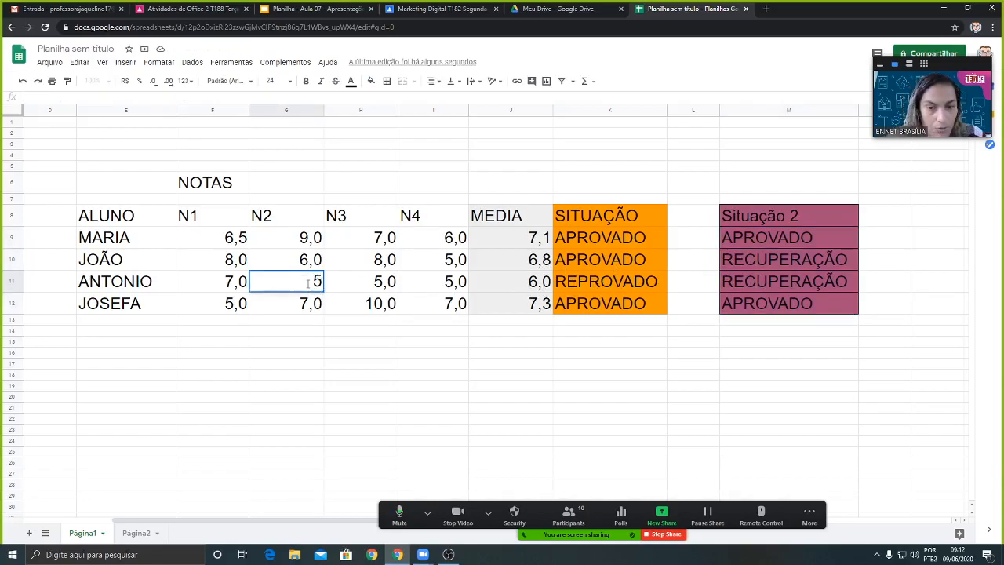
key("Return")
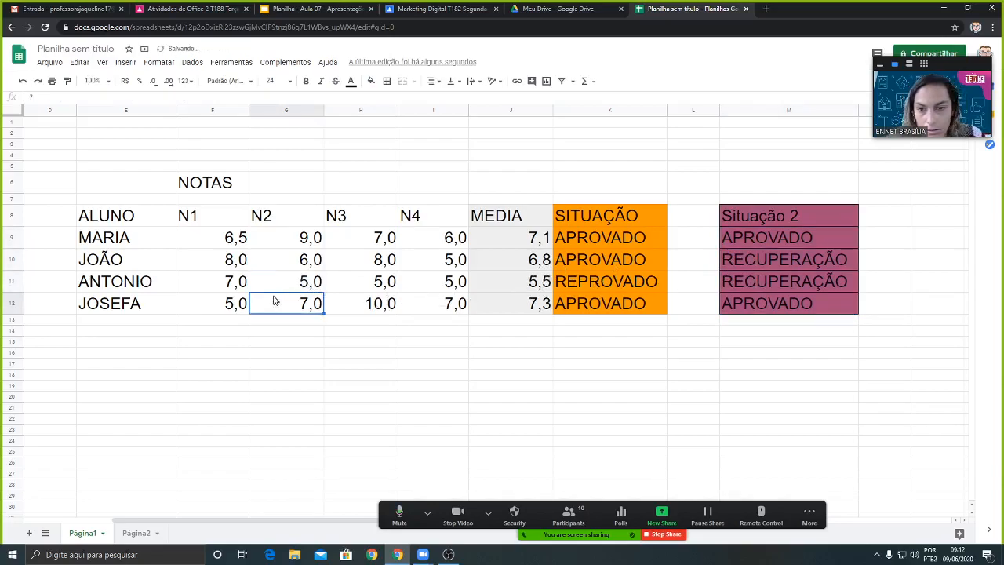
left_click(238, 285)
type("5")
key("Return")
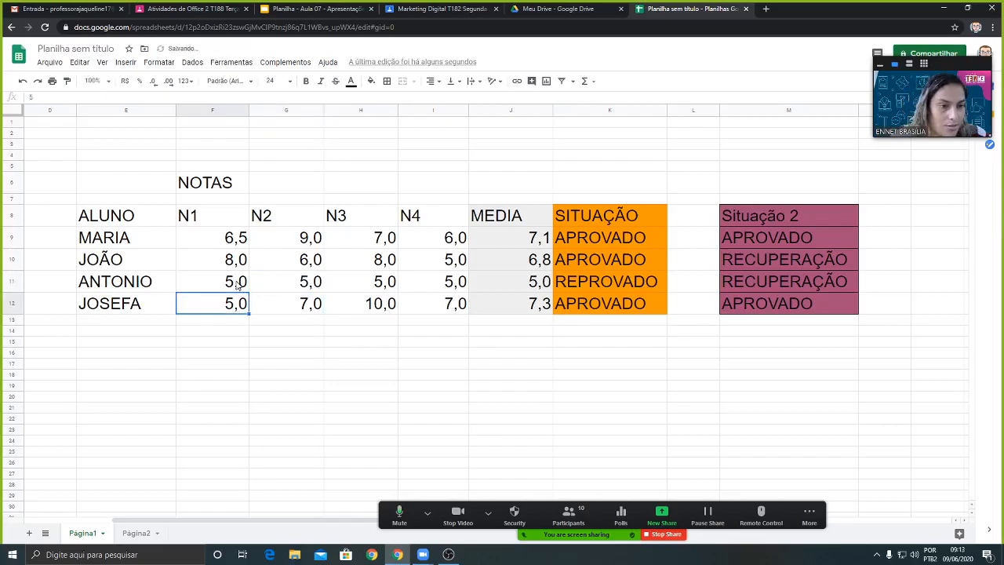
Step: Set the N1 grade in F11 to 4 and check the Situação 2 formulas in M11 and M12
left_click(238, 285)
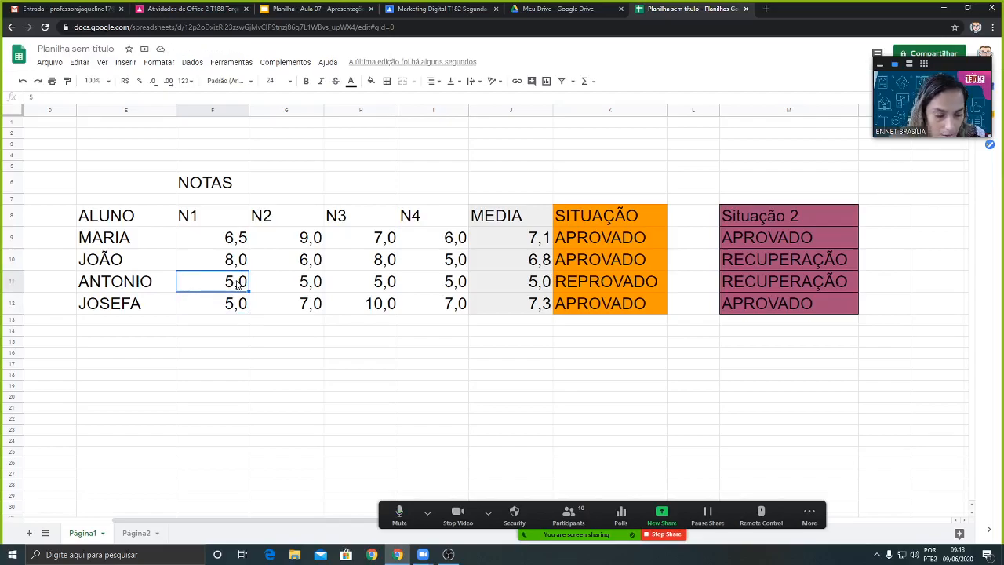
type("4")
key("Return")
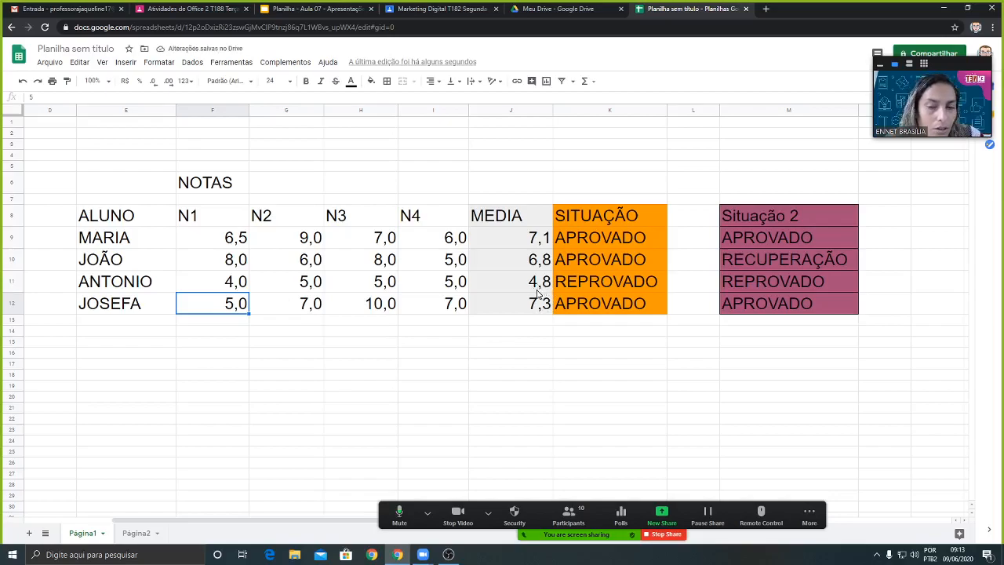
left_click(808, 287)
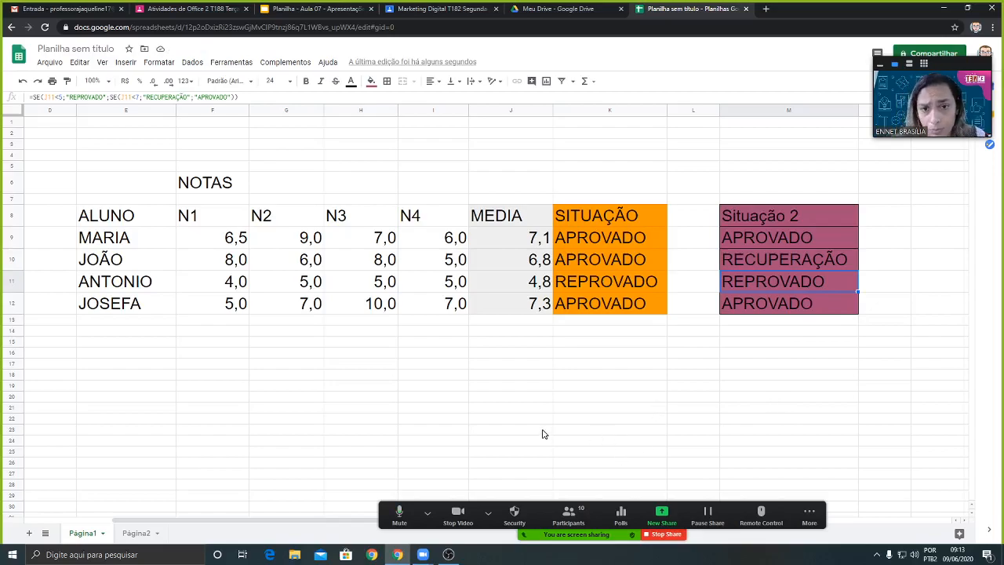
left_click(766, 308)
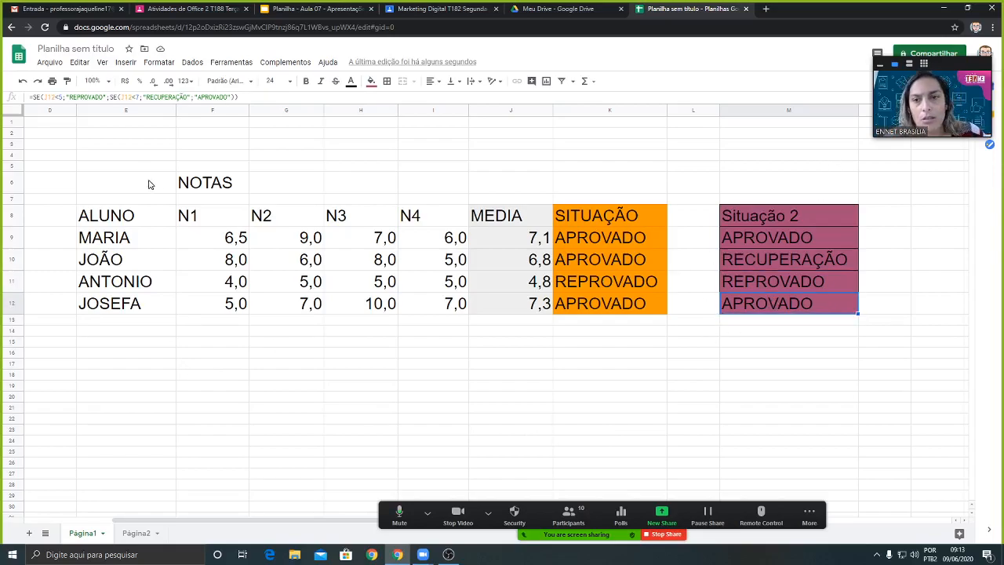
Step: Switch to Google Classroom, view the ex1-9.PNG image of Aula 07 Exercício 1 and expand the details of Exercício 2
left_click(287, 9)
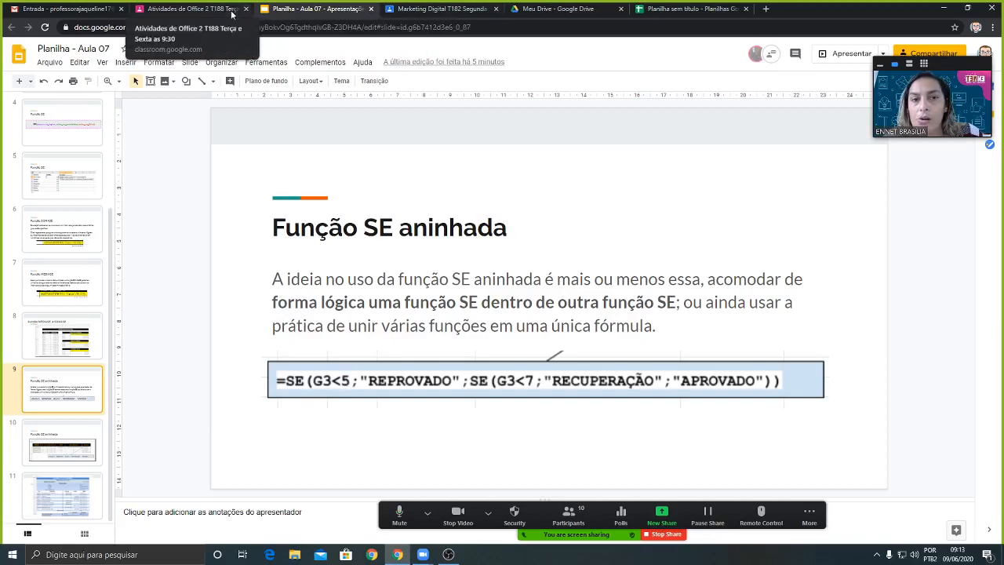
left_click(189, 9)
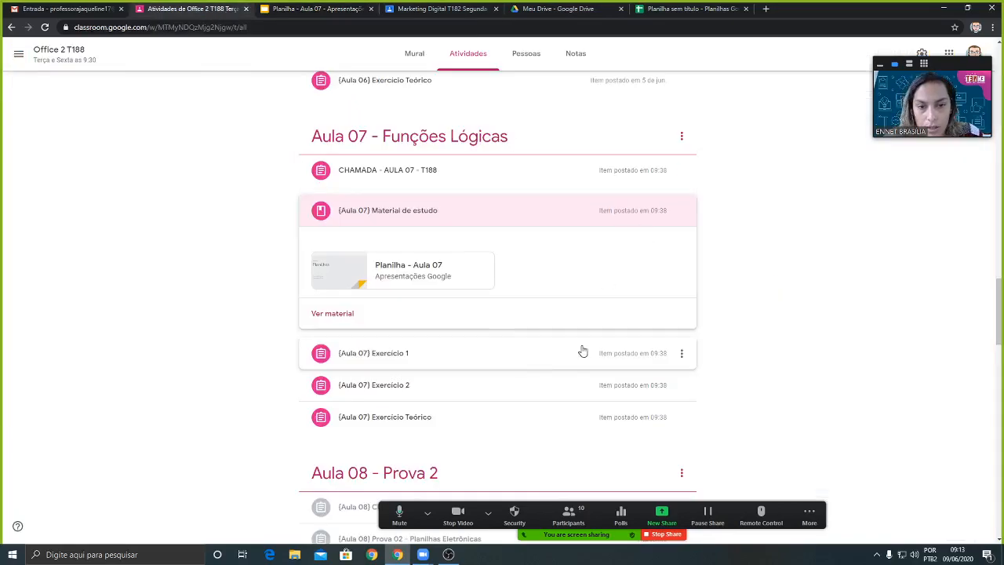
scroll(533, 316, "down", 1)
left_click(518, 307)
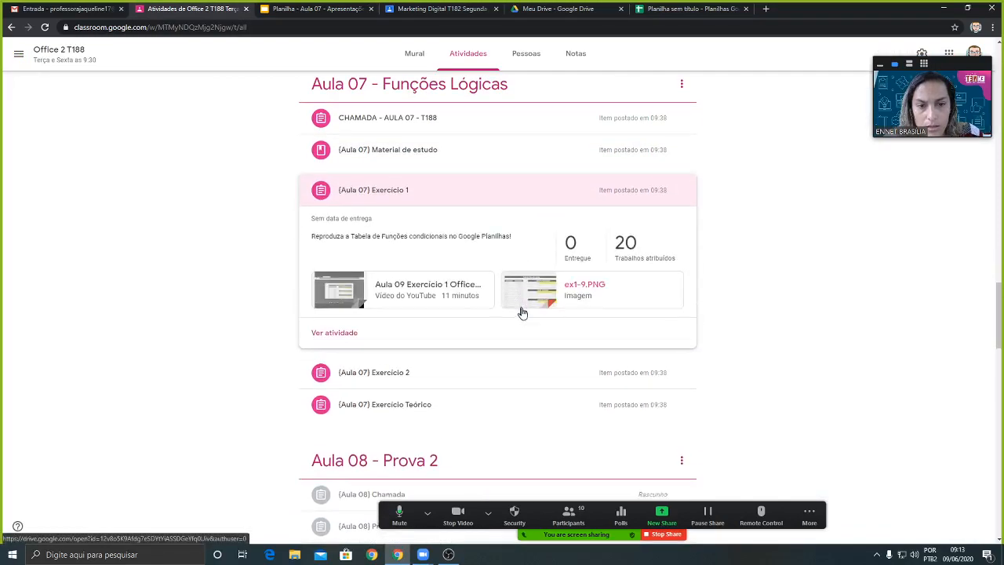
left_click(590, 289)
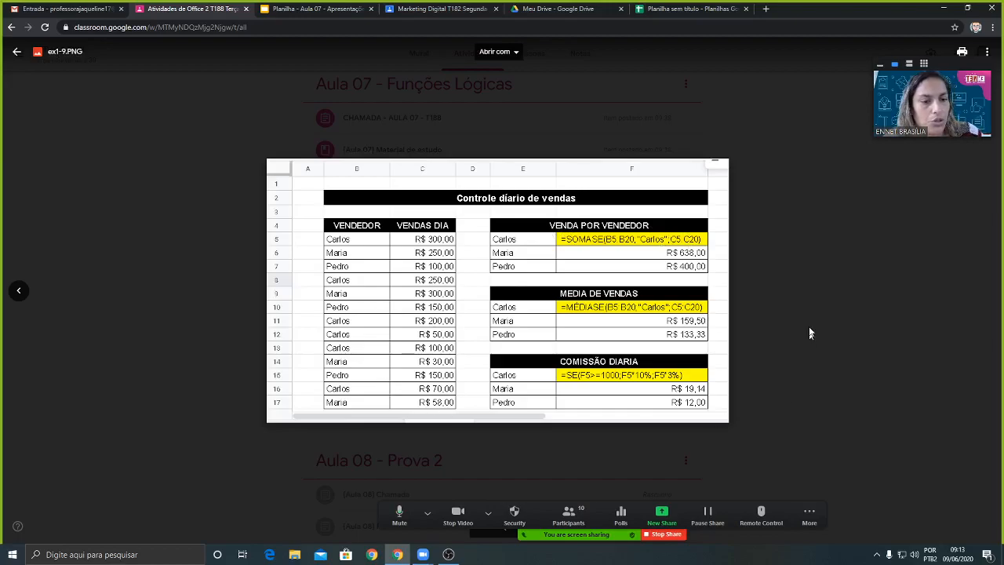
left_click(834, 287)
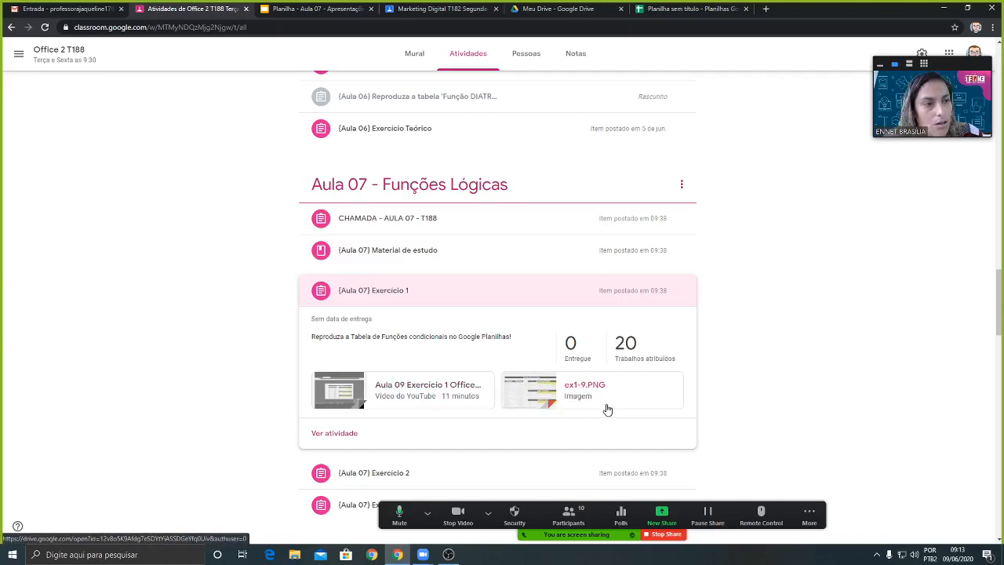
scroll(714, 376, "down", 1)
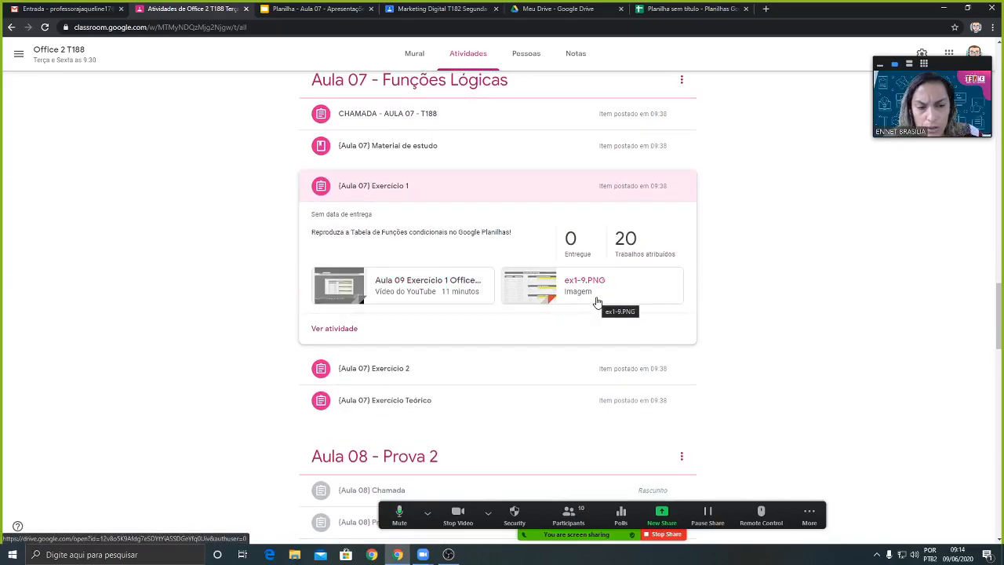
left_click(441, 369)
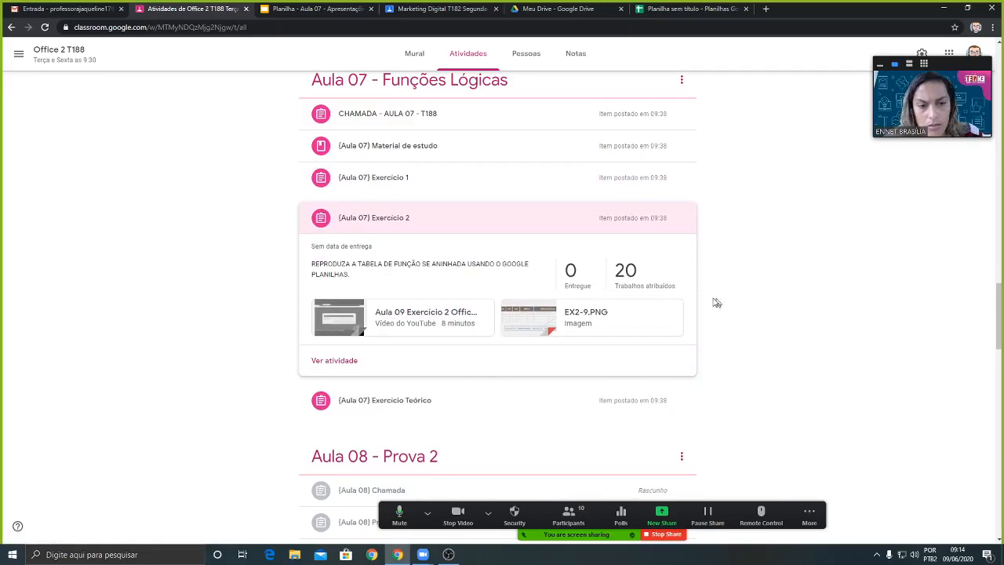
Step: View the EX2-9.PNG image of Aula 07 Exercício 2, close it, and expand the details of Exercício Teórico
left_click(594, 312)
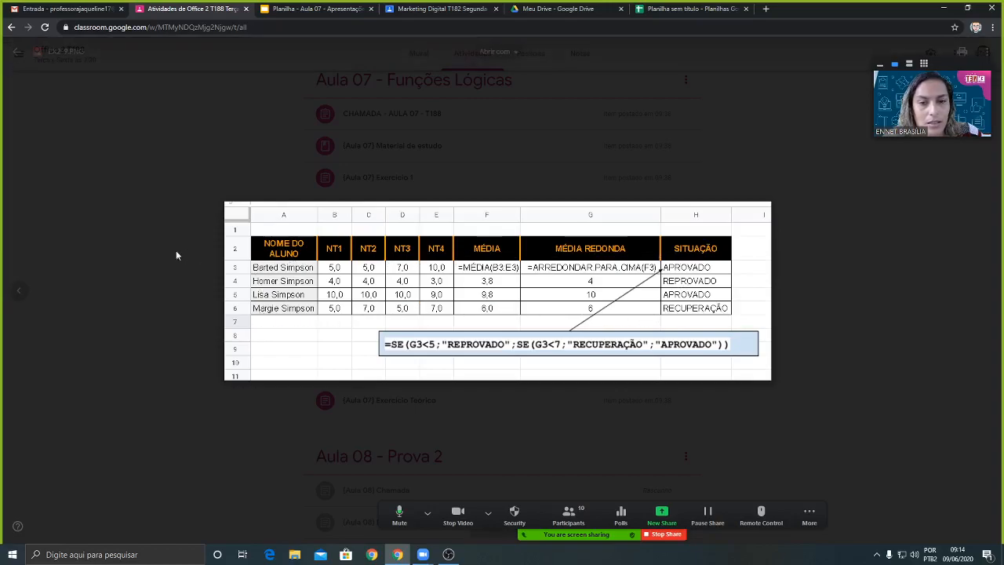
left_click(869, 272)
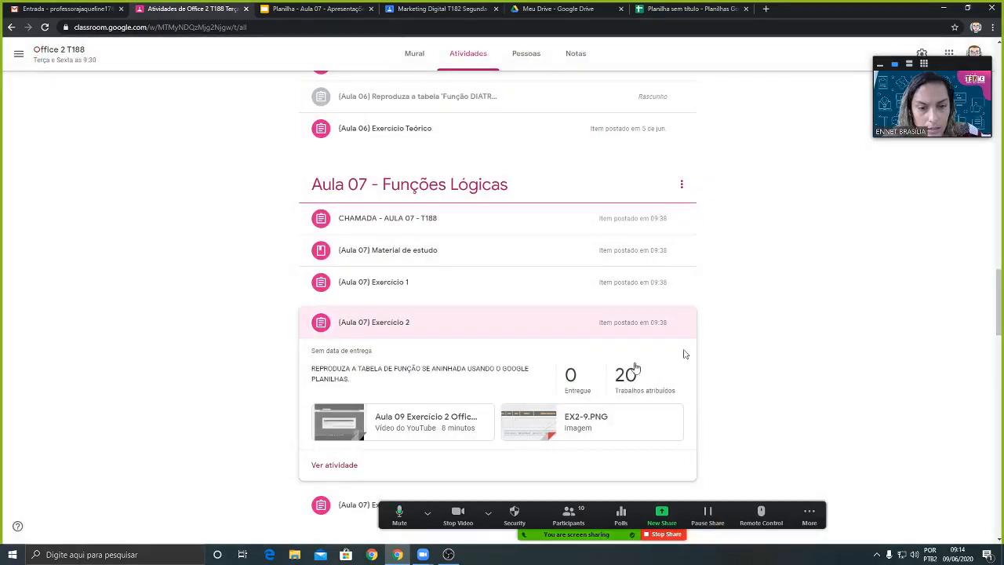
scroll(510, 342, "down", 1)
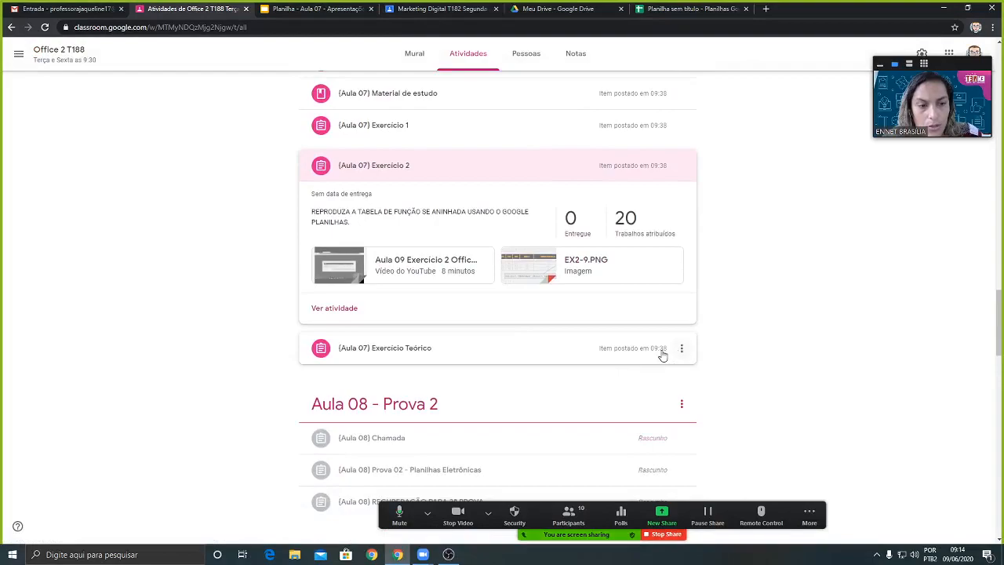
left_click(664, 352)
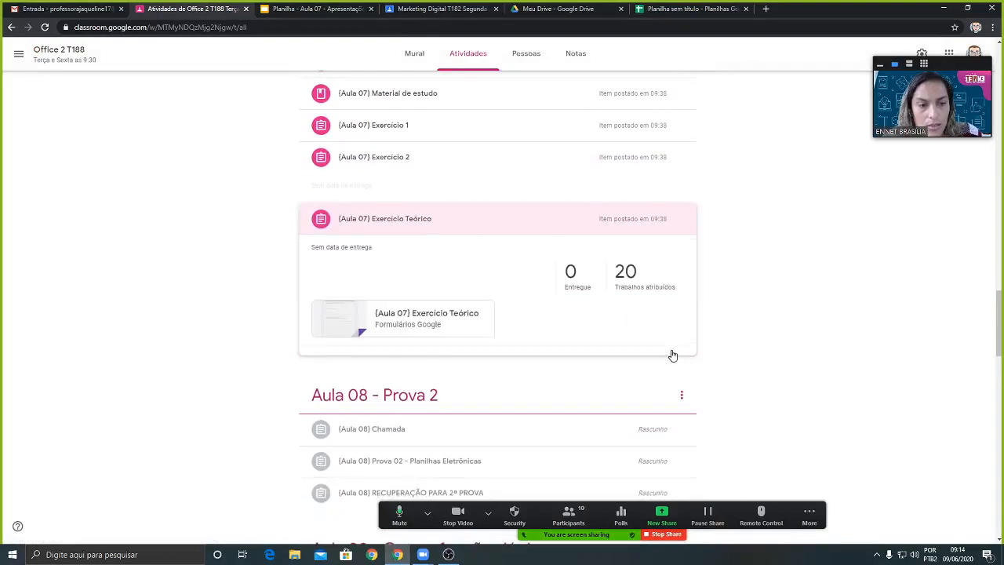
Step: Open the Aula 07 Exercício Teórico form and review its nested SE and SOMASE questions
left_click(420, 298)
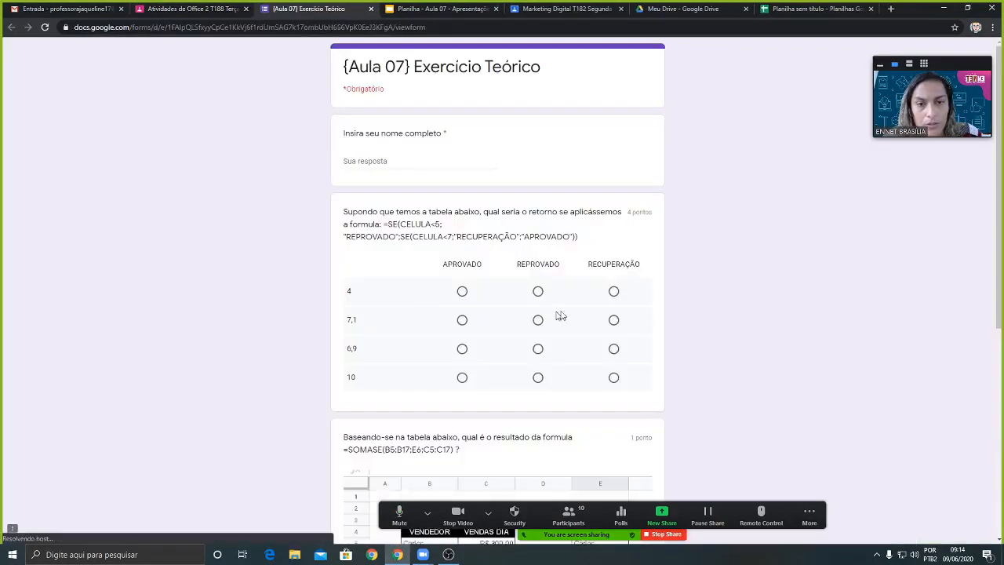
scroll(349, 267, "down", 1)
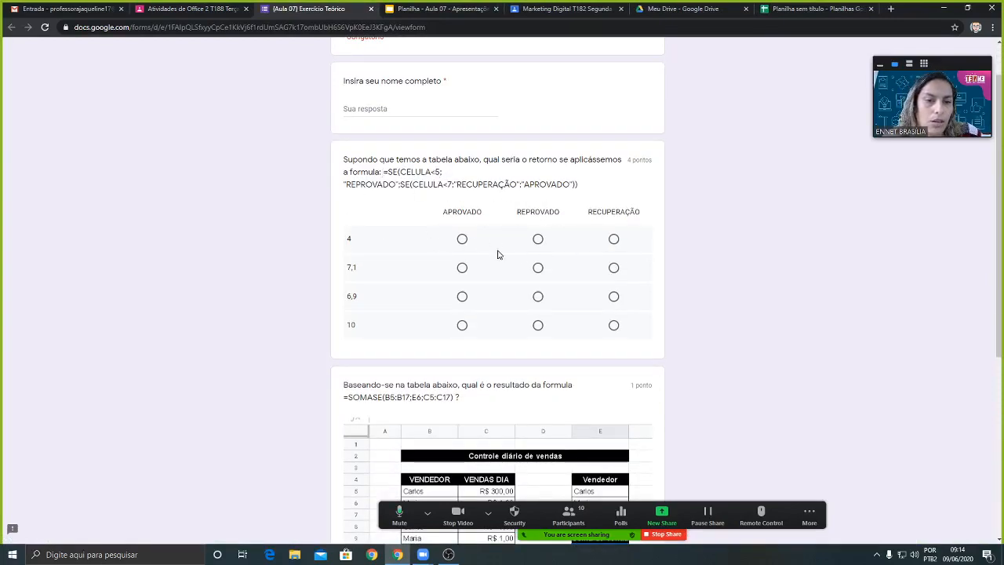
scroll(625, 346, "down", 5)
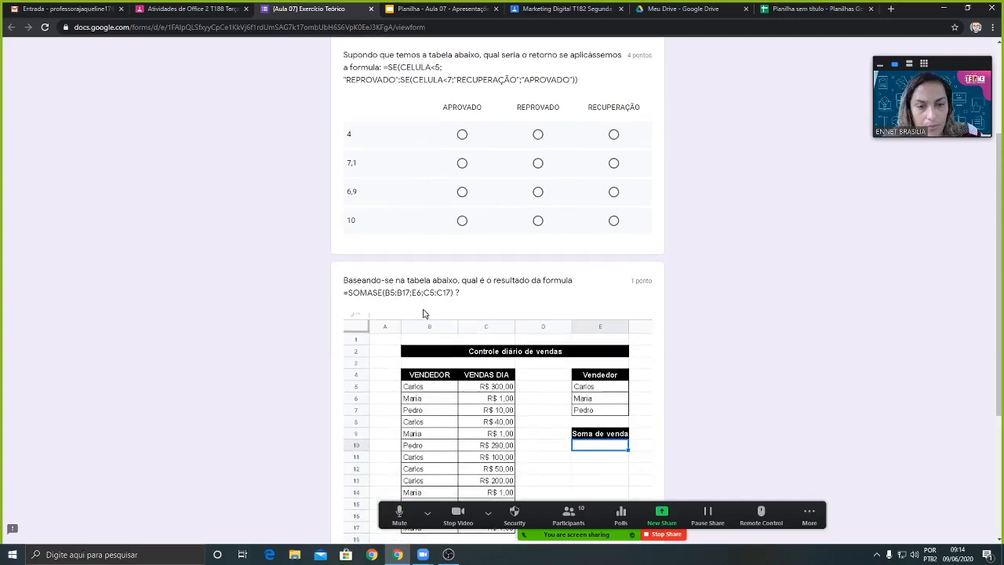
scroll(610, 376, "down", 1)
scroll(576, 324, "up", 7)
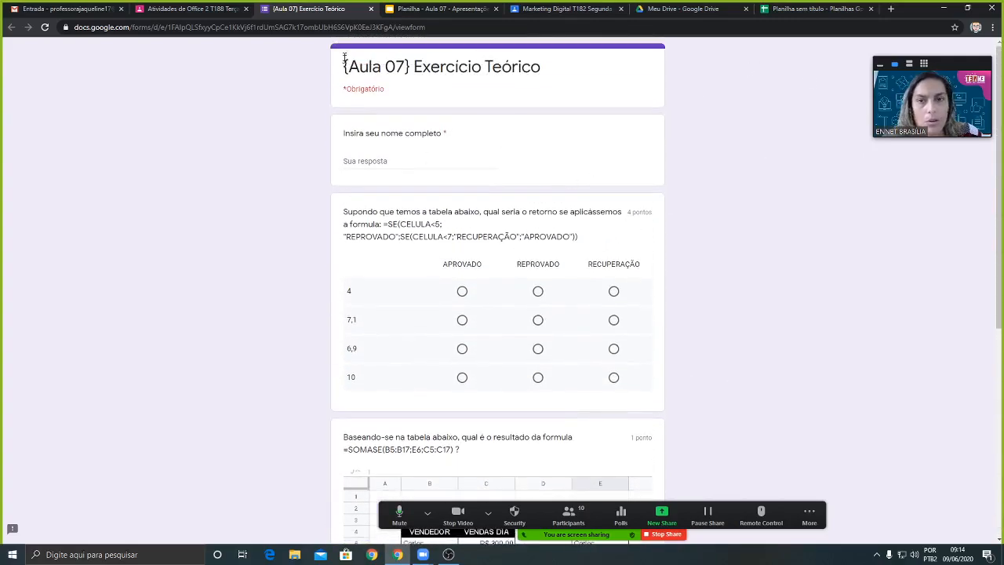
Step: Return to the Google Classroom activities page and switch to OBS
left_click(200, 14)
left_click(299, 9)
left_click(202, 9)
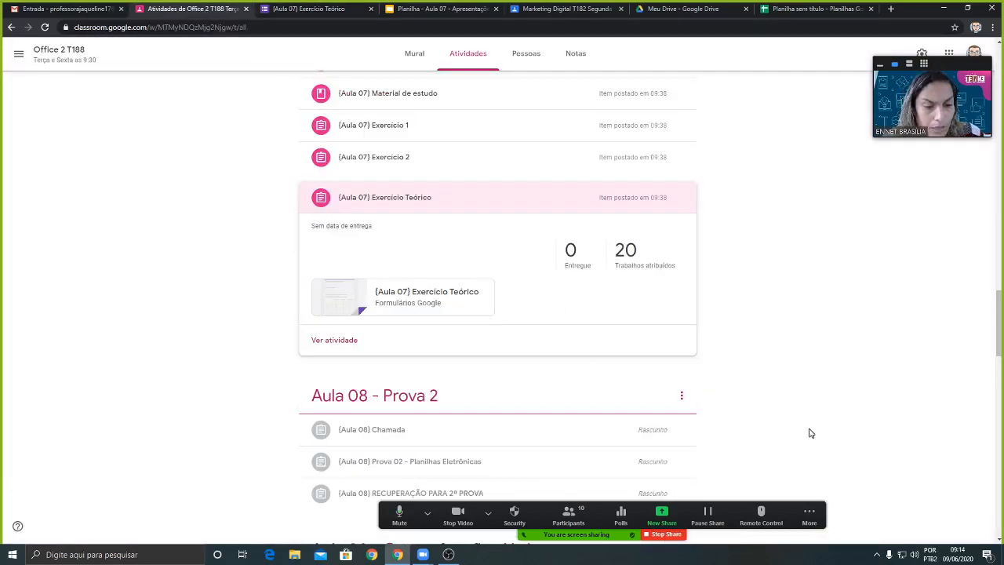
left_click(448, 555)
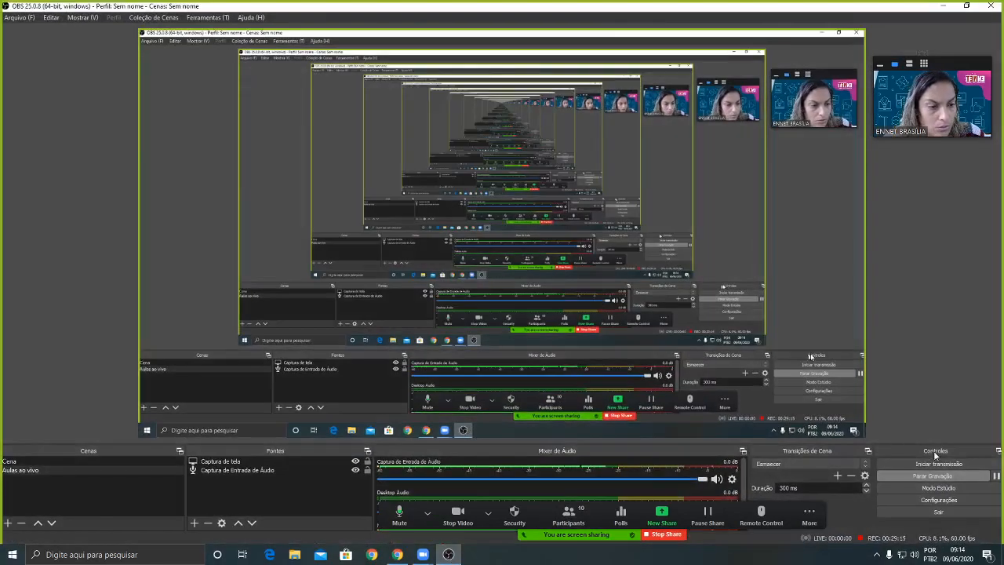